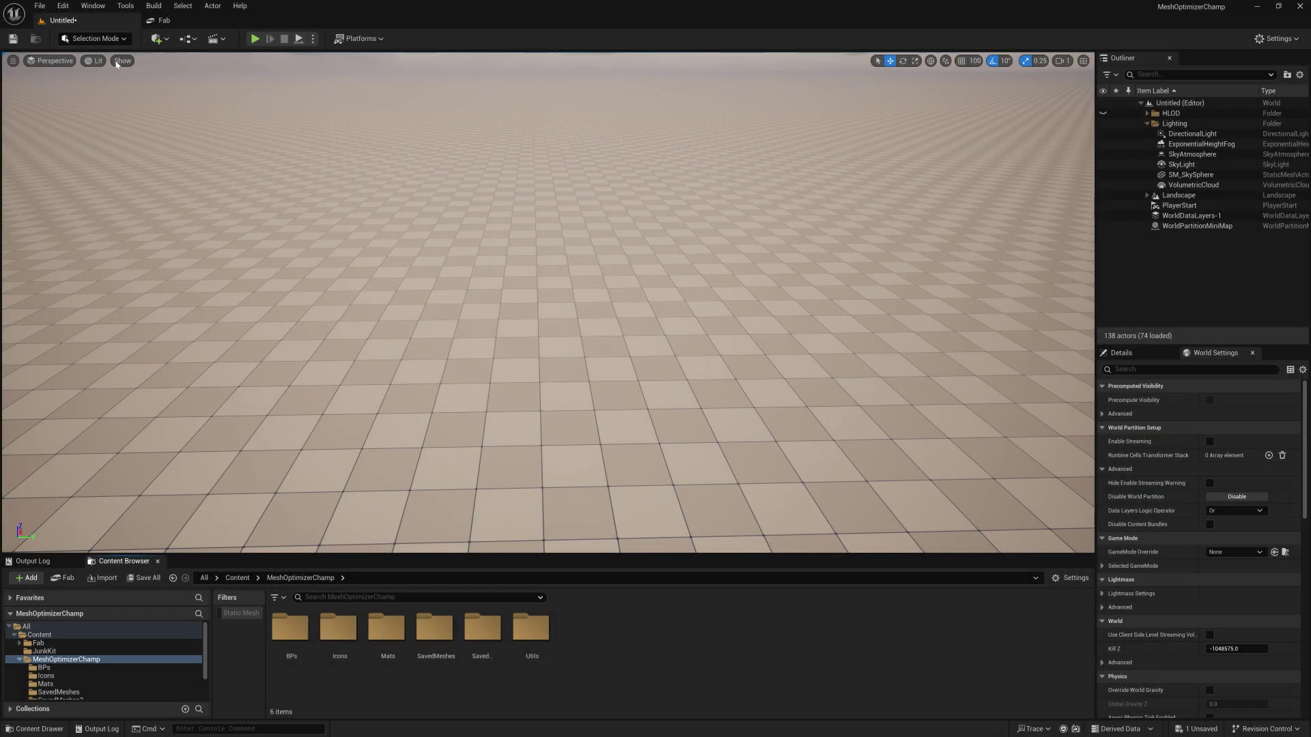
# Step: Switch the editor to Scriptable Tools mode and start the Mesh Optimizer Champ Scatter tool
pyautogui.click(109, 38)
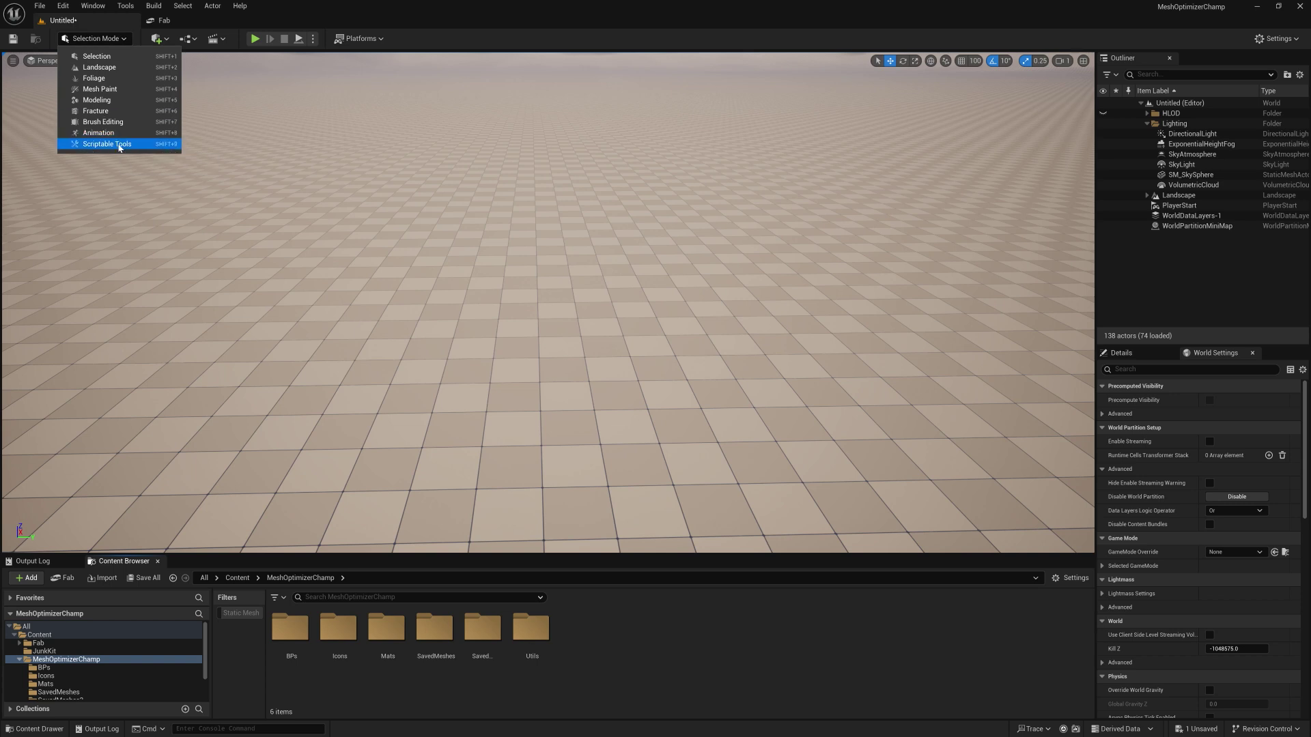
pyautogui.click(119, 144)
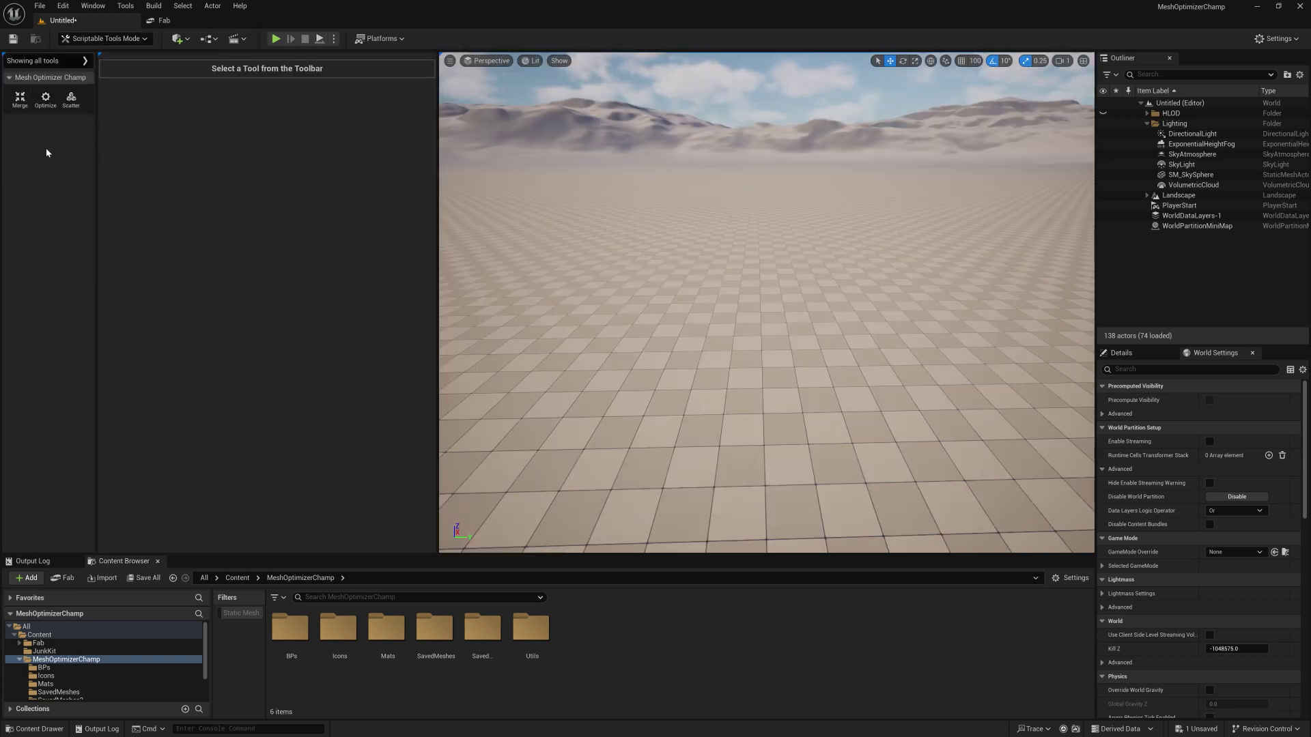
pyautogui.click(71, 99)
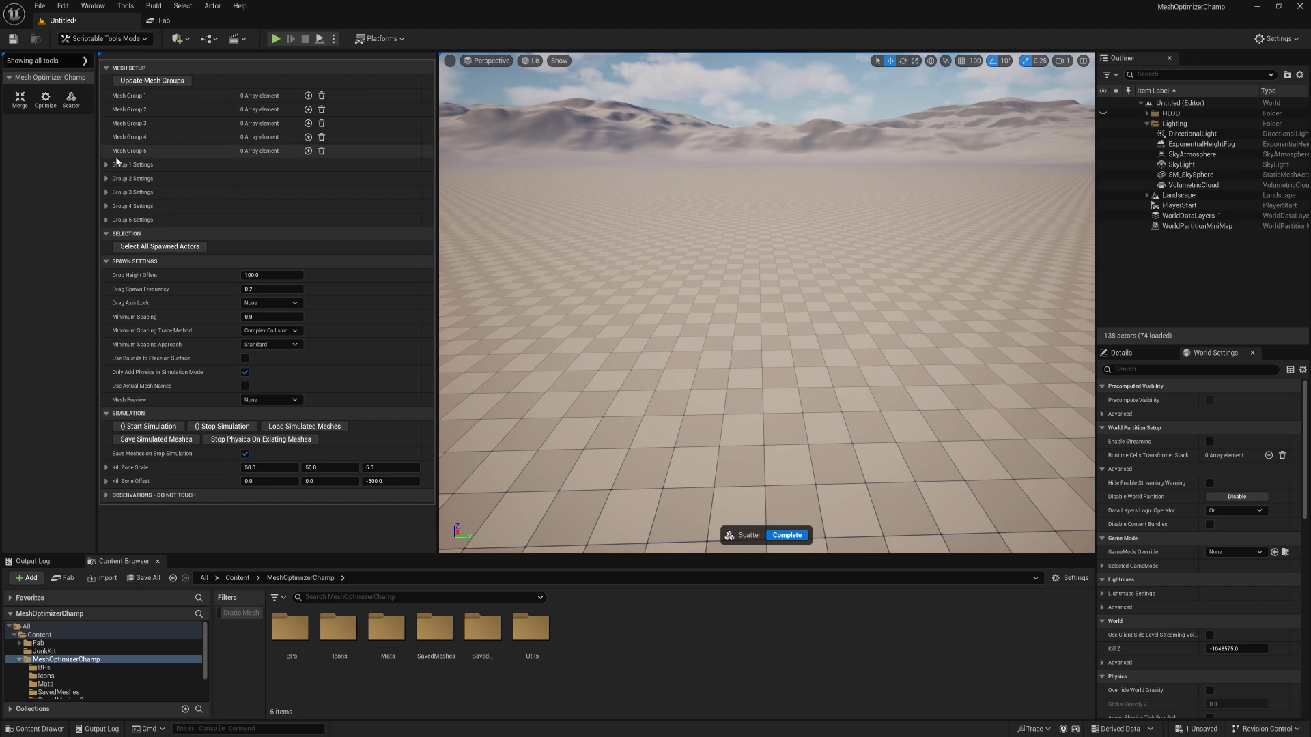
# Step: Filter the JunkKit folder to static meshes and add a blue, a green and a dark metal barrel to Mesh Group 1
pyautogui.click(95, 649)
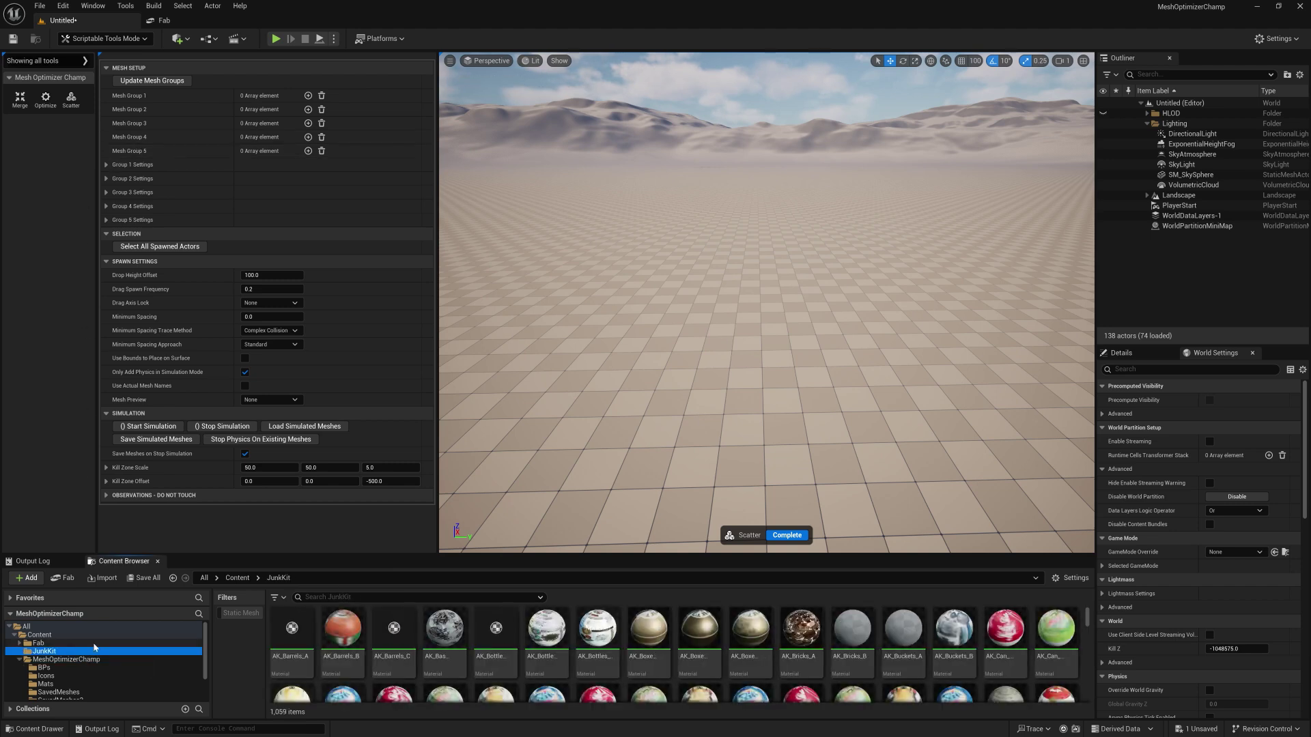
pyautogui.click(241, 613)
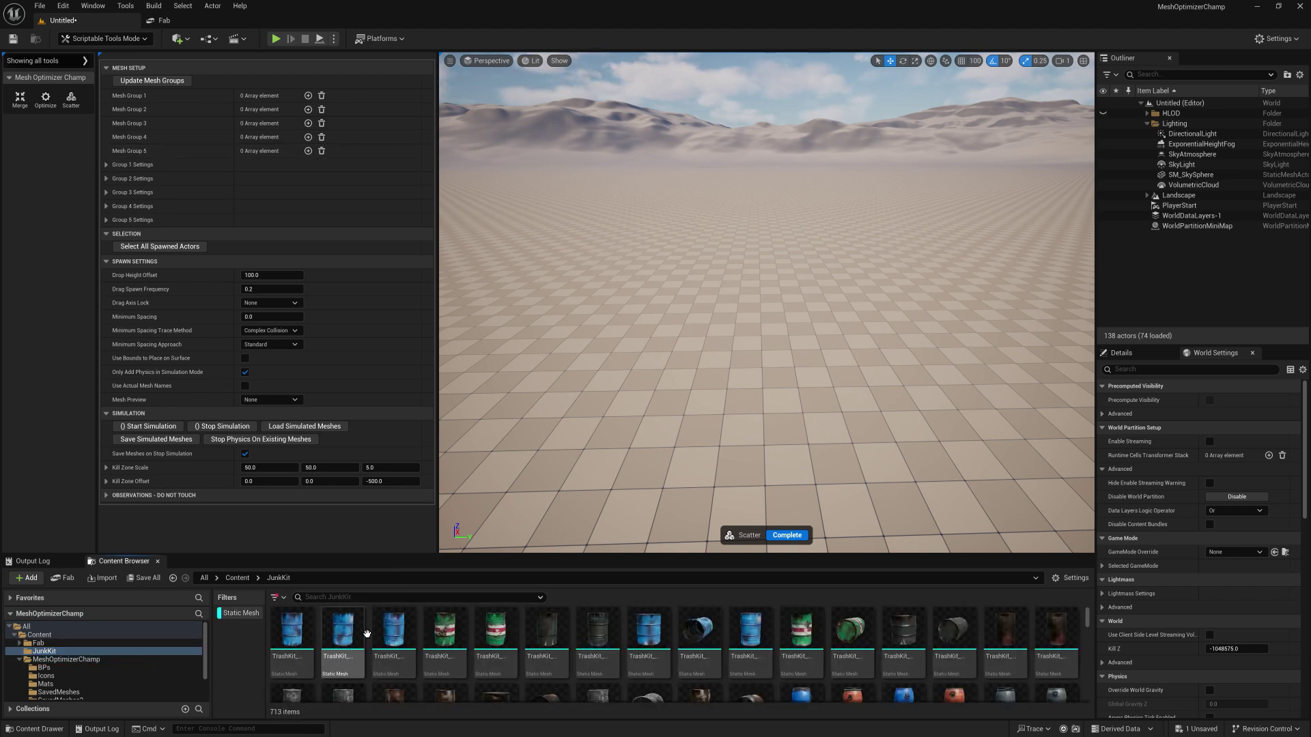
pyautogui.click(393, 631)
pyautogui.keyDown('ctrl'); pyautogui.click(444, 631); pyautogui.keyUp('ctrl')
pyautogui.keyDown('ctrl'); pyautogui.click(547, 631); pyautogui.keyUp('ctrl')
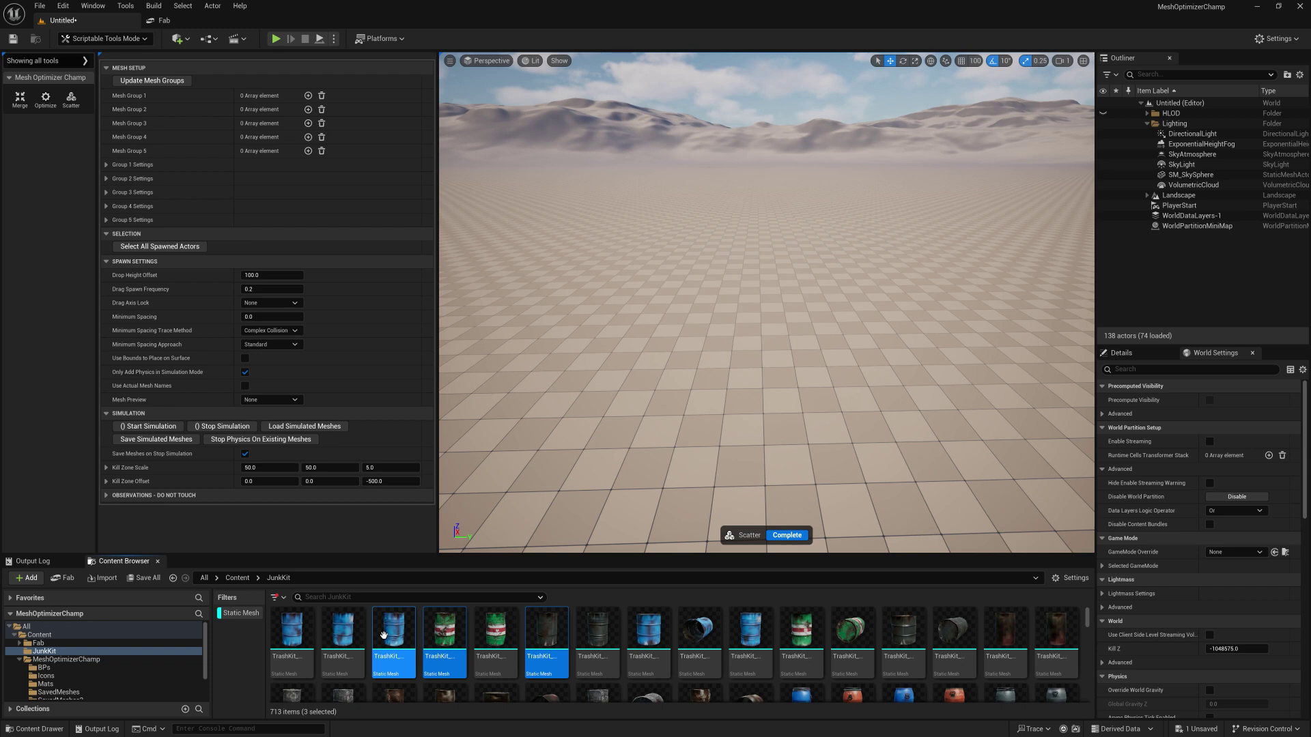
pyautogui.moveTo(383, 635); pyautogui.dragTo(273, 96)
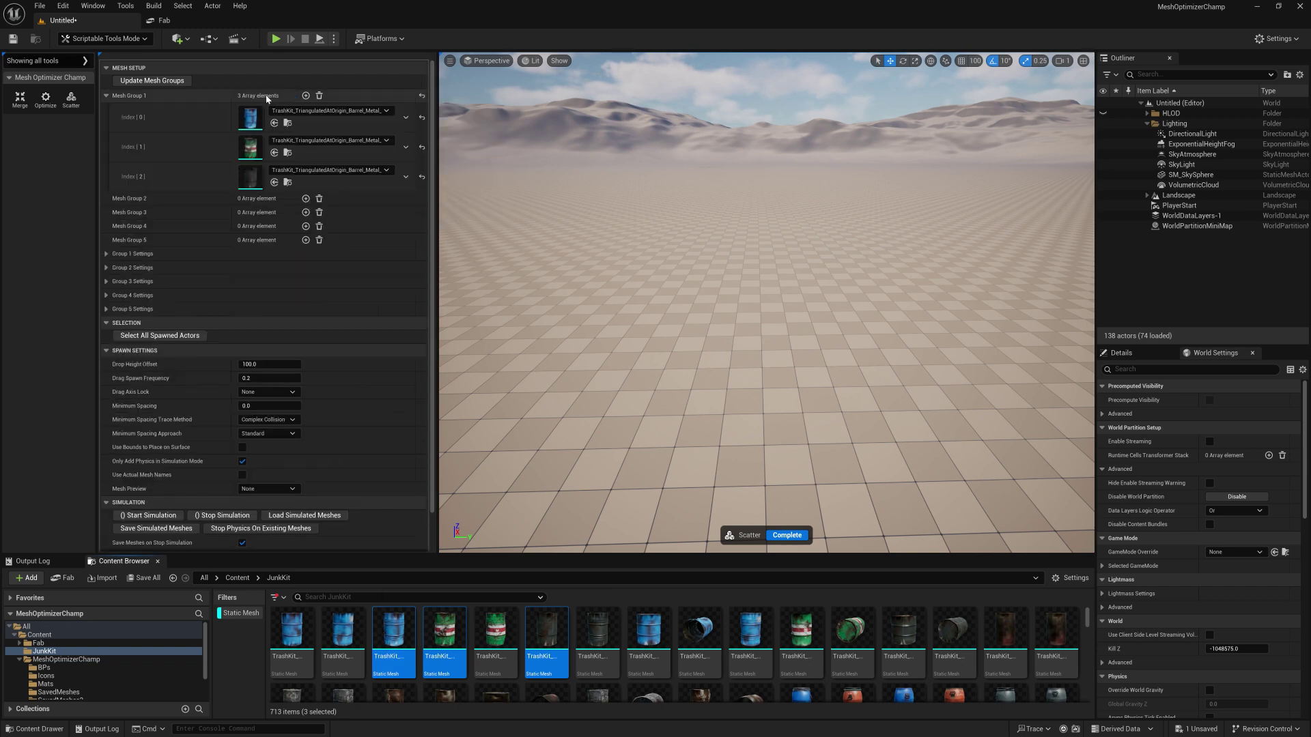
# Step: Expand the Group 1 settings, then scatter two rows of barrels across the ground and delete all spawned actors
pyautogui.click(107, 255)
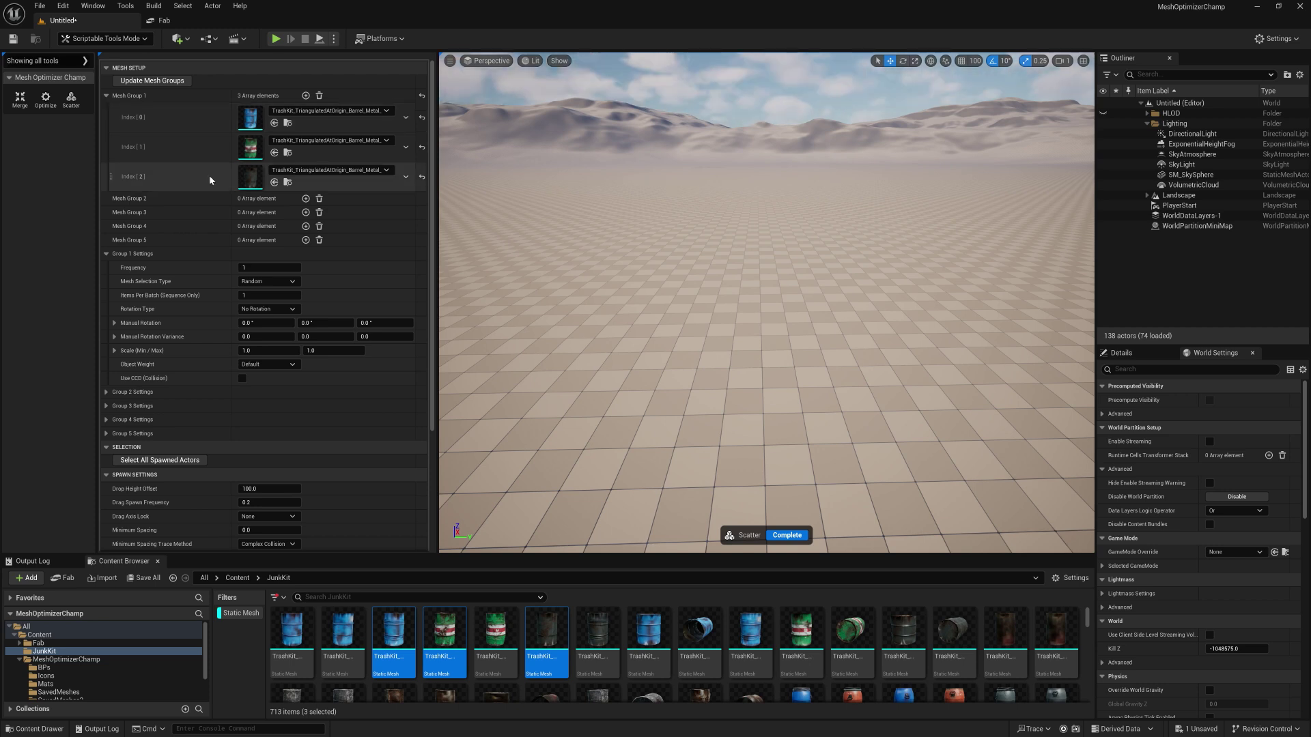
pyautogui.moveTo(563, 363); pyautogui.dragTo(747, 356)
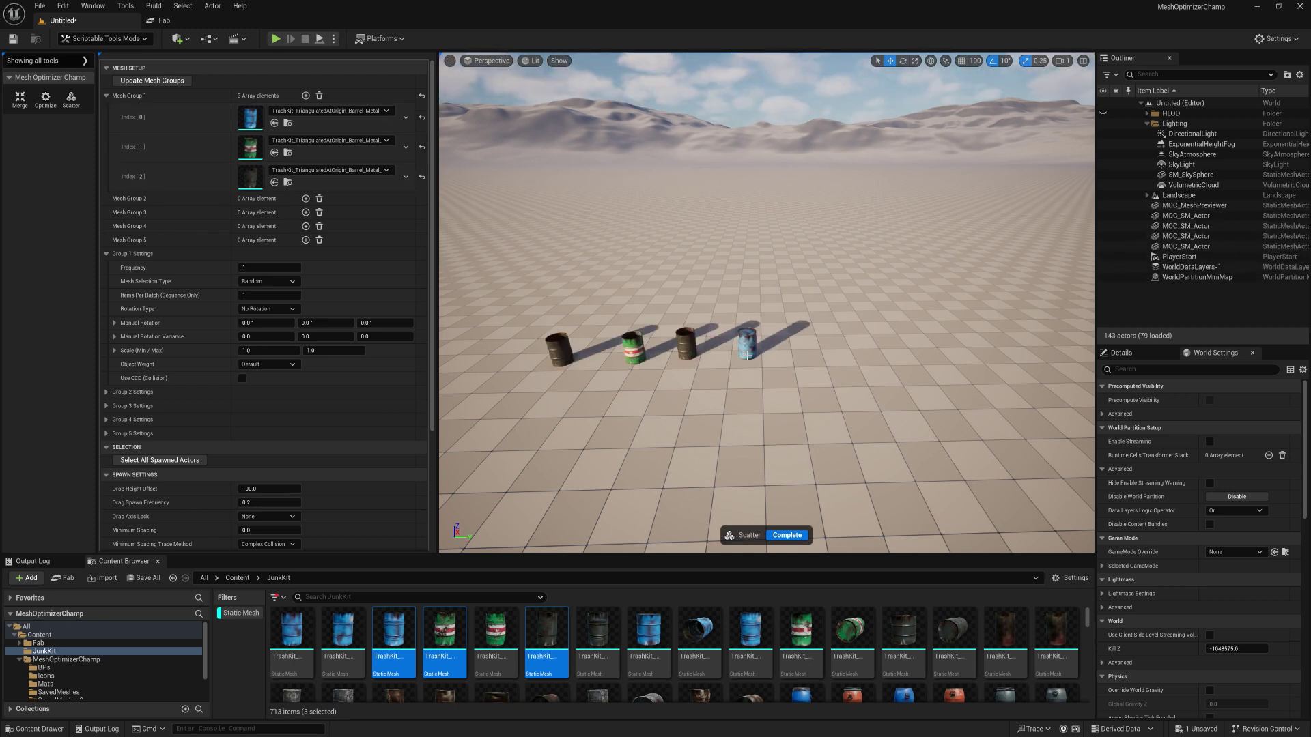
pyautogui.moveTo(512, 398); pyautogui.dragTo(907, 390)
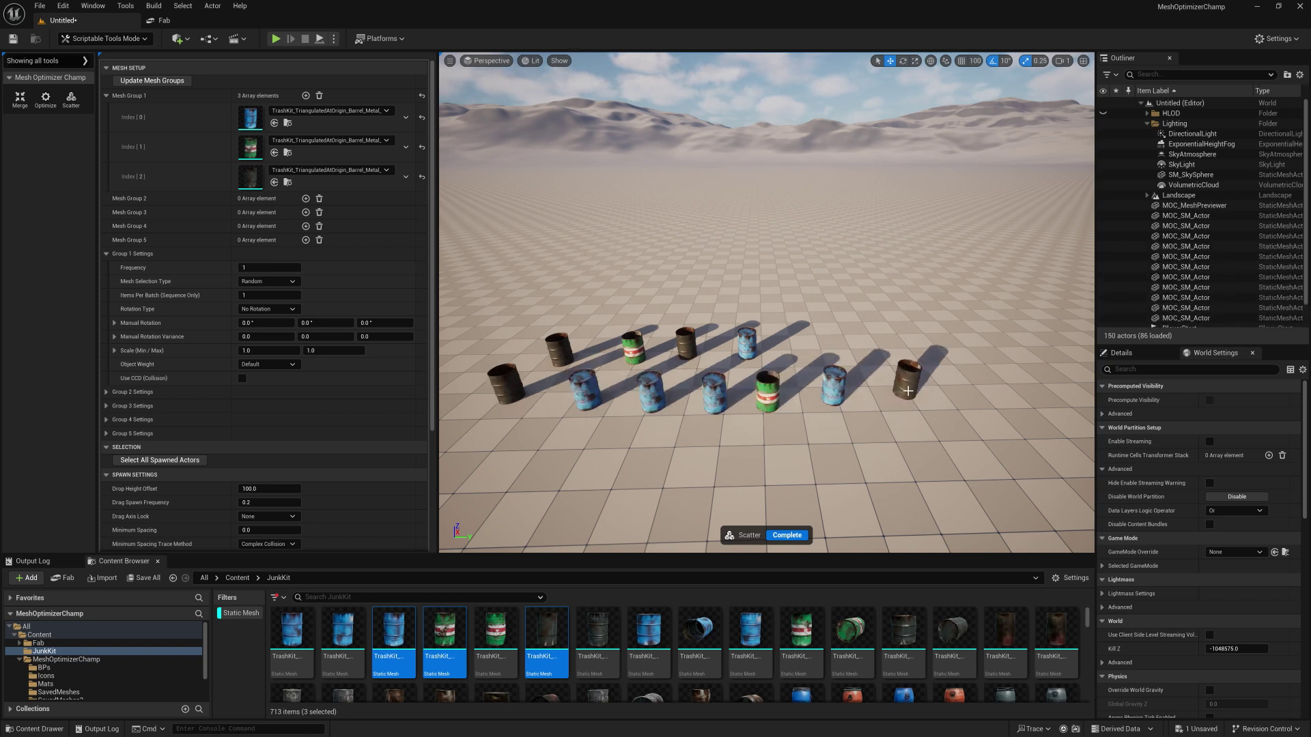
pyautogui.click(162, 460)
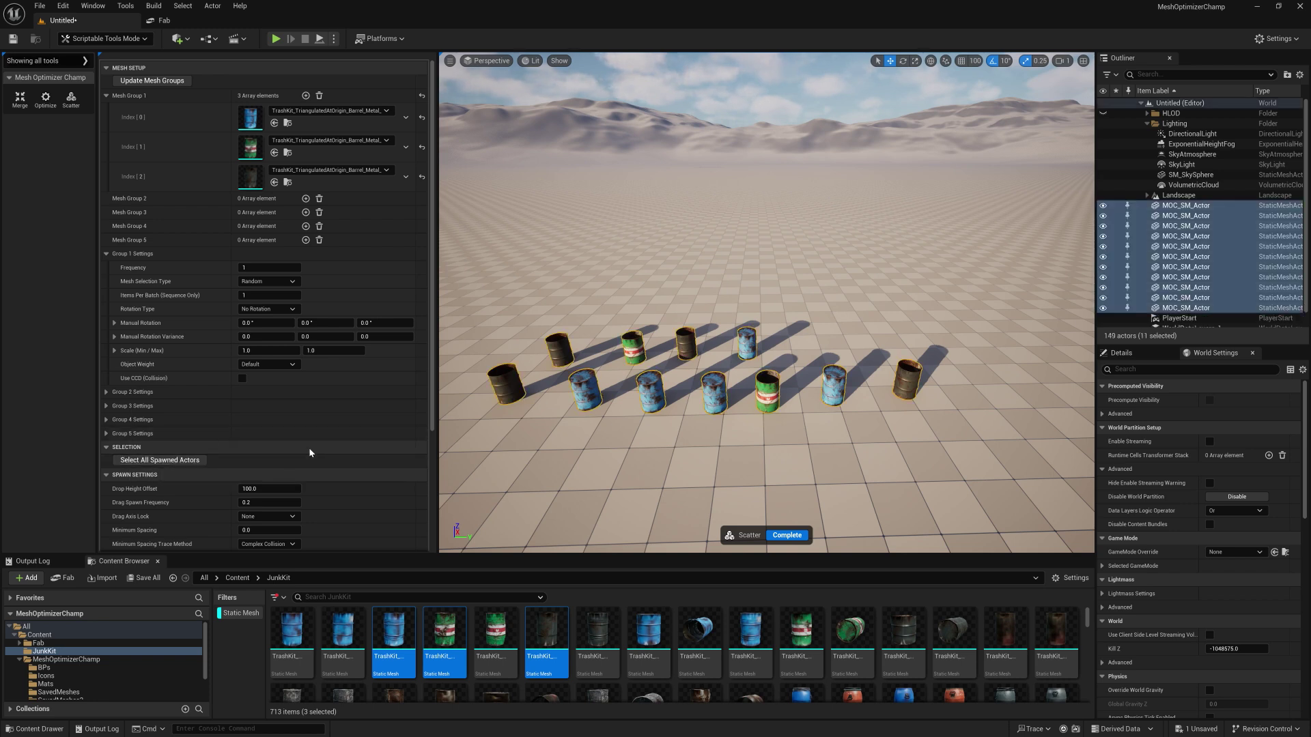
pyautogui.press('Delete')
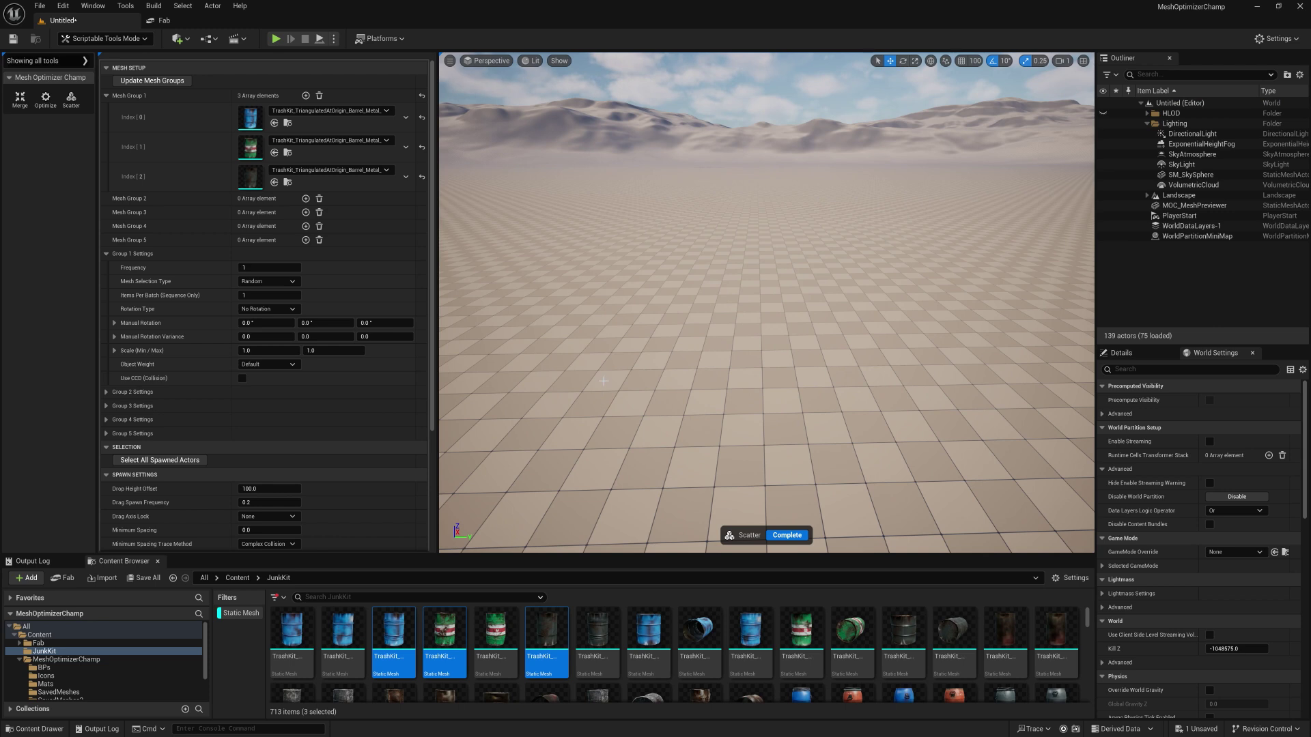
# Step: Scatter a short row of three barrels on the ground and remove them one by one
pyautogui.moveTo(603, 381); pyautogui.dragTo(762, 429)
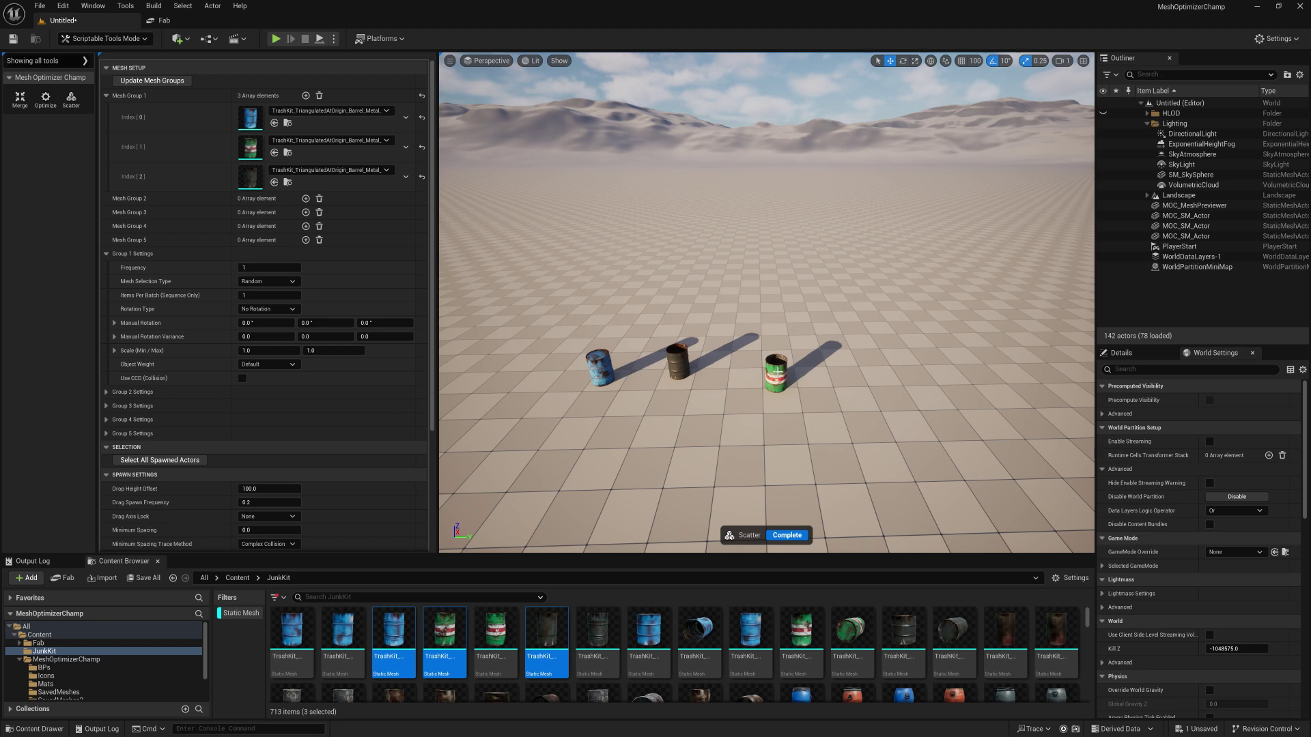
pyautogui.keyDown('shift'); pyautogui.click(780, 375); pyautogui.keyUp('shift')
pyautogui.keyDown('shift'); pyautogui.click(682, 363); pyautogui.keyUp('shift')
pyautogui.keyDown('shift'); pyautogui.click(610, 374); pyautogui.keyUp('shift')
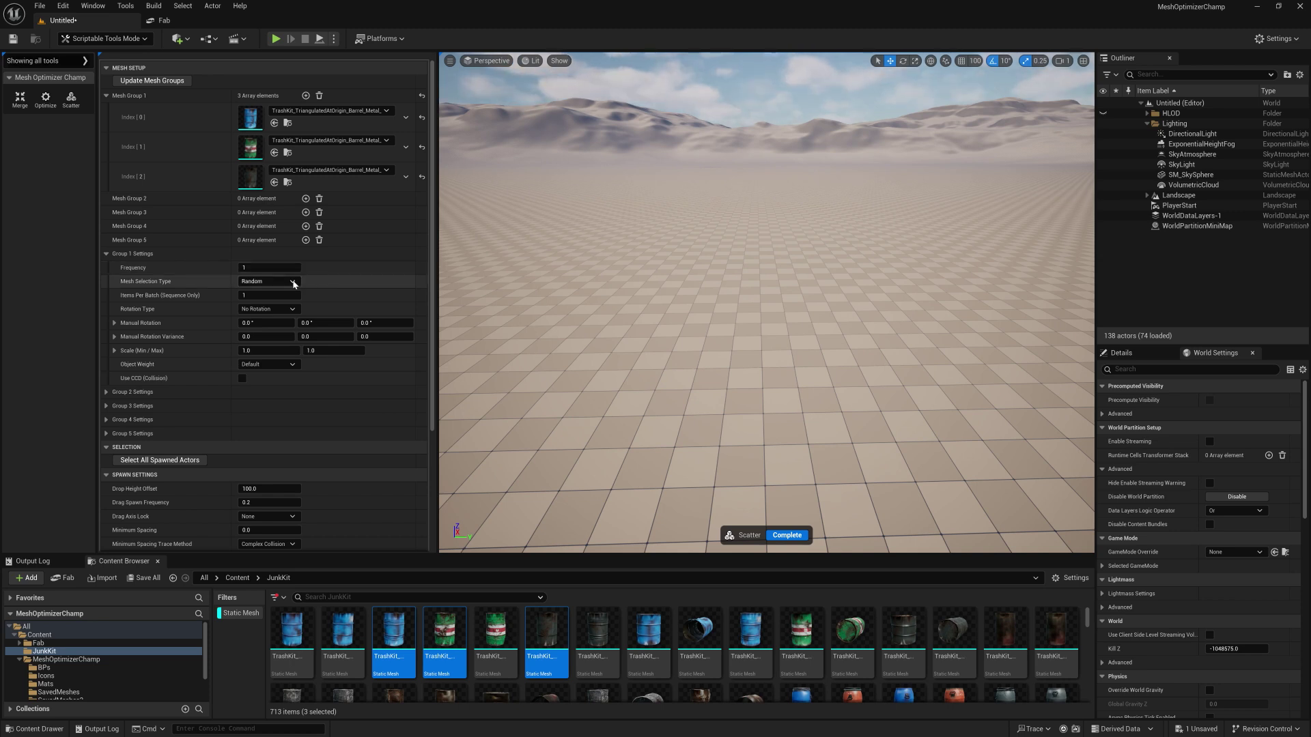
# Step: Set Group 1's mesh selection type to Sequence and its frequency to 3, applying both to the mesh groups
pyautogui.click(293, 282)
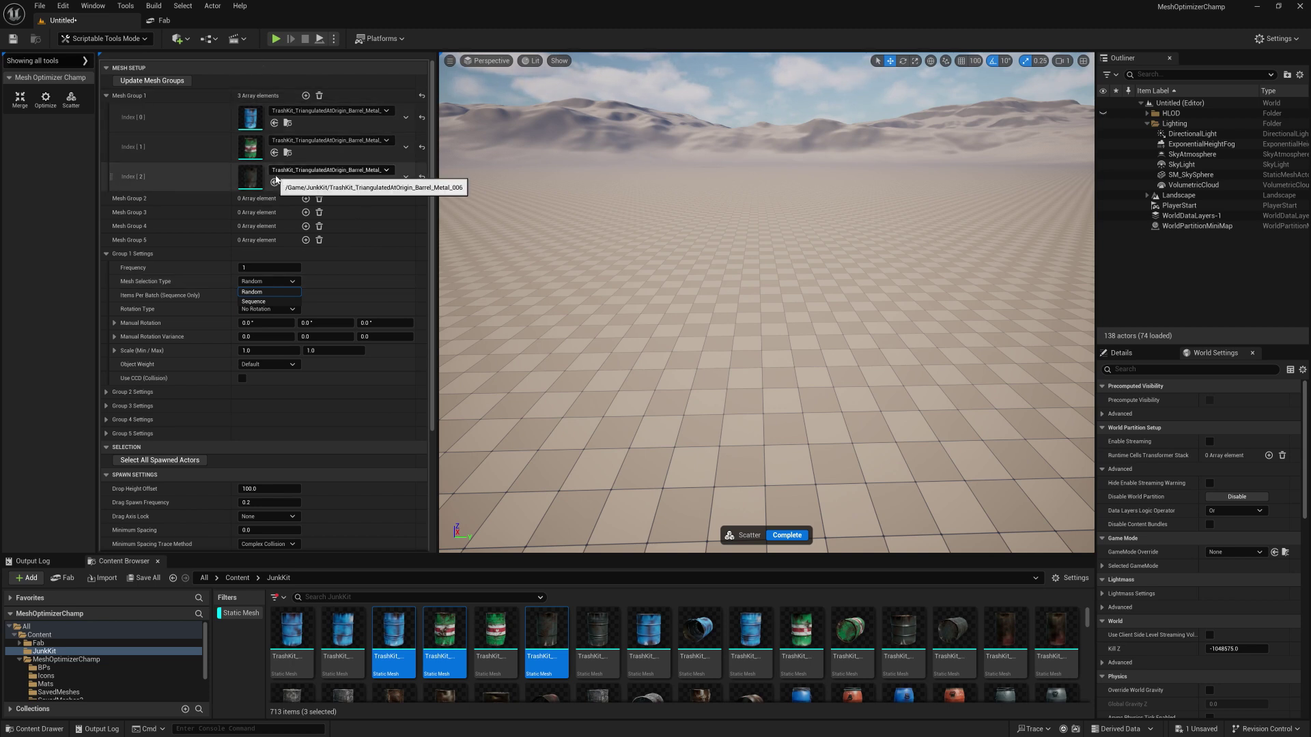
pyautogui.click(254, 301)
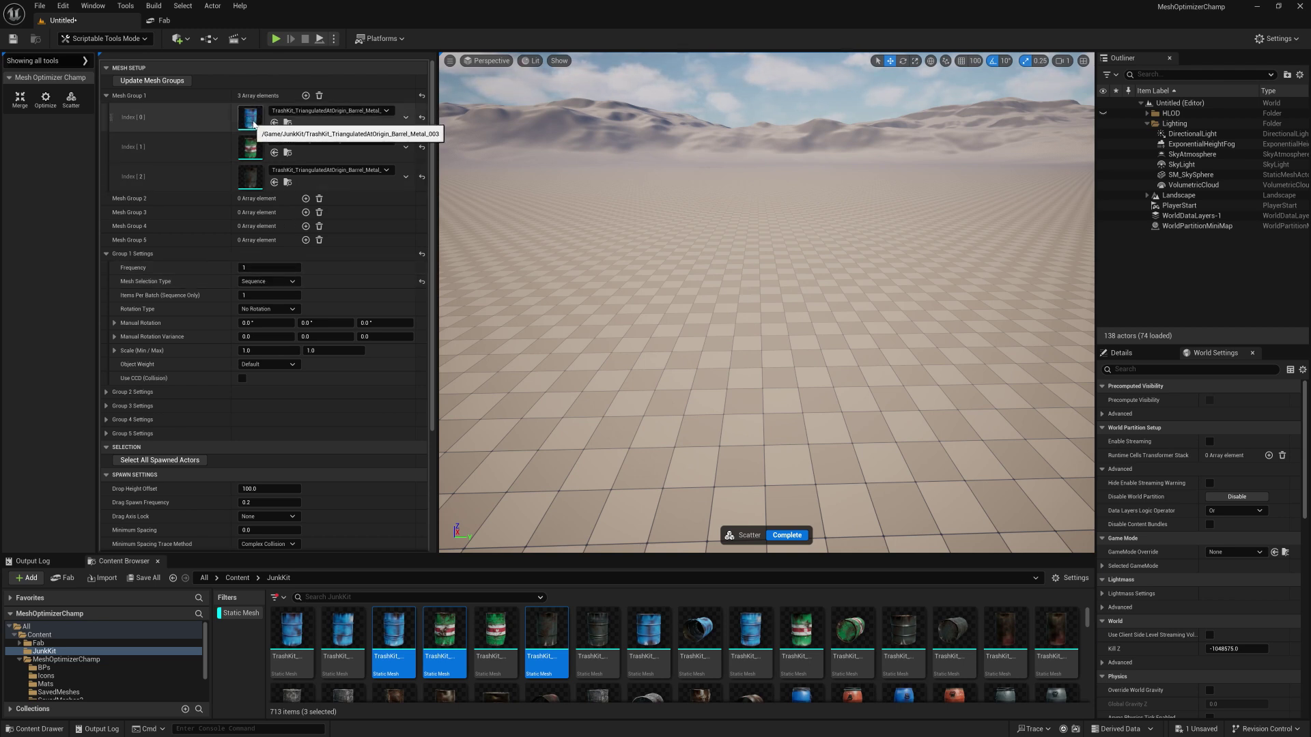
pyautogui.click(263, 267)
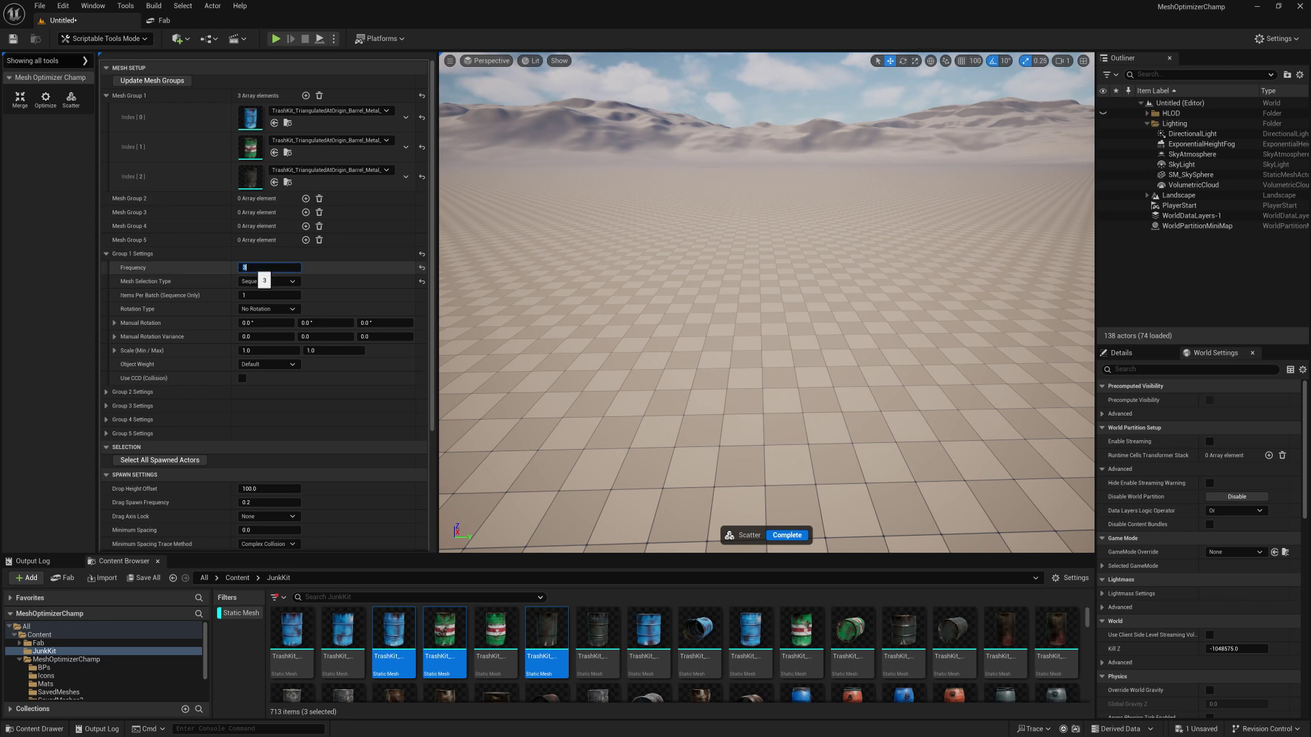
pyautogui.write('3')
pyautogui.press('Return')
pyautogui.click(148, 85)
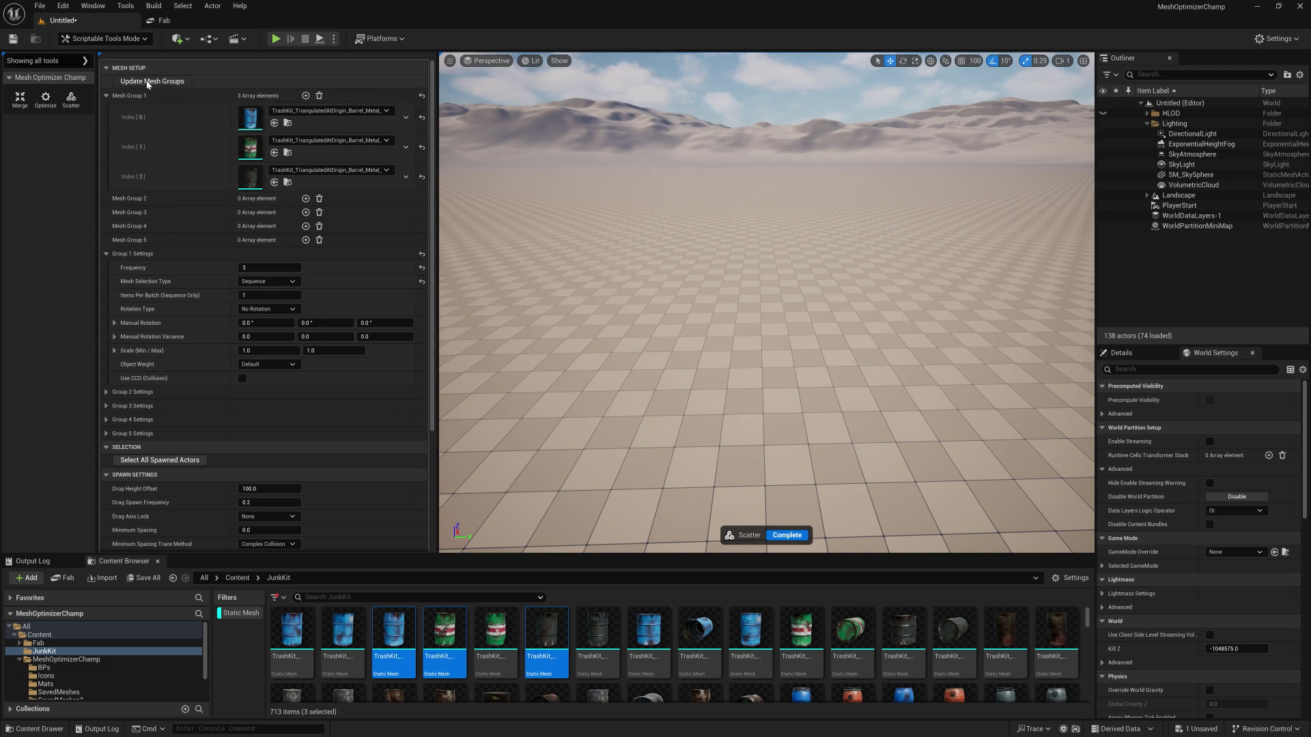
# Step: Place four rows of three barrels each on the ground, following the blue, green, rusty sequence
pyautogui.click(645, 337)
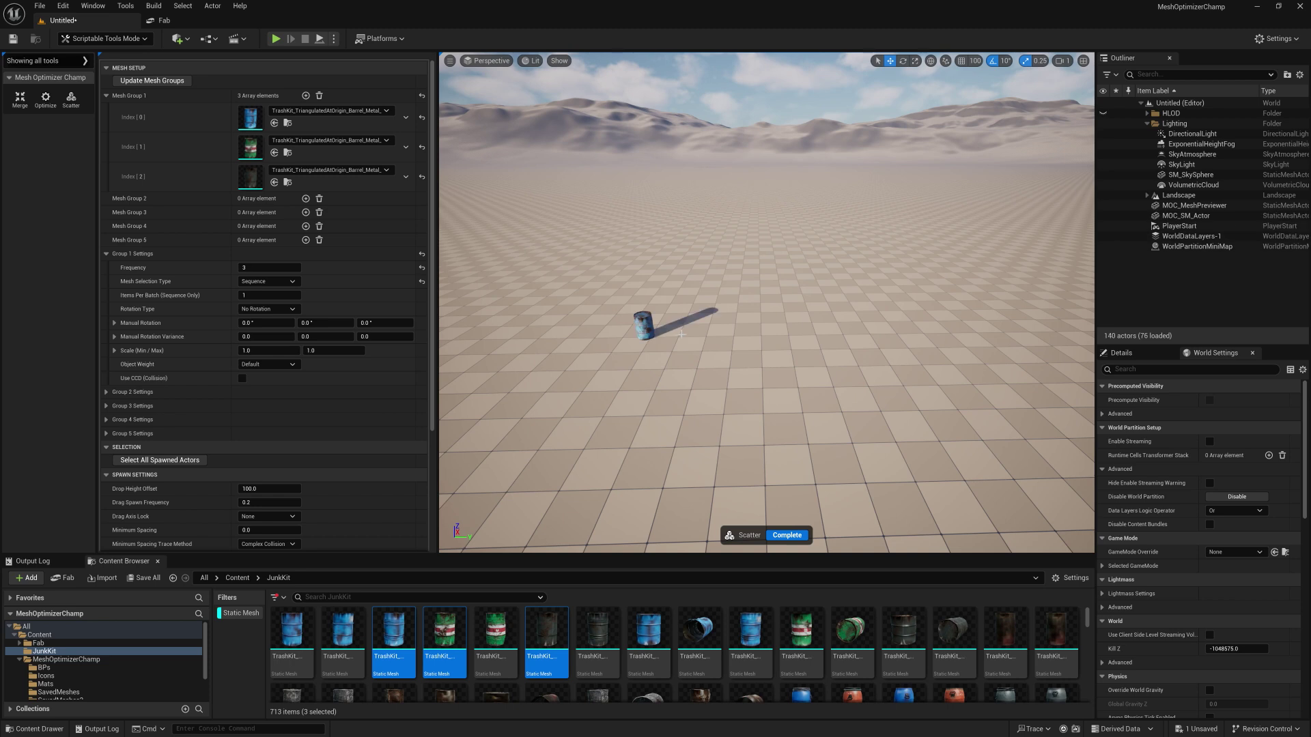
pyautogui.click(681, 336)
pyautogui.click(720, 333)
pyautogui.click(642, 350)
pyautogui.click(672, 346)
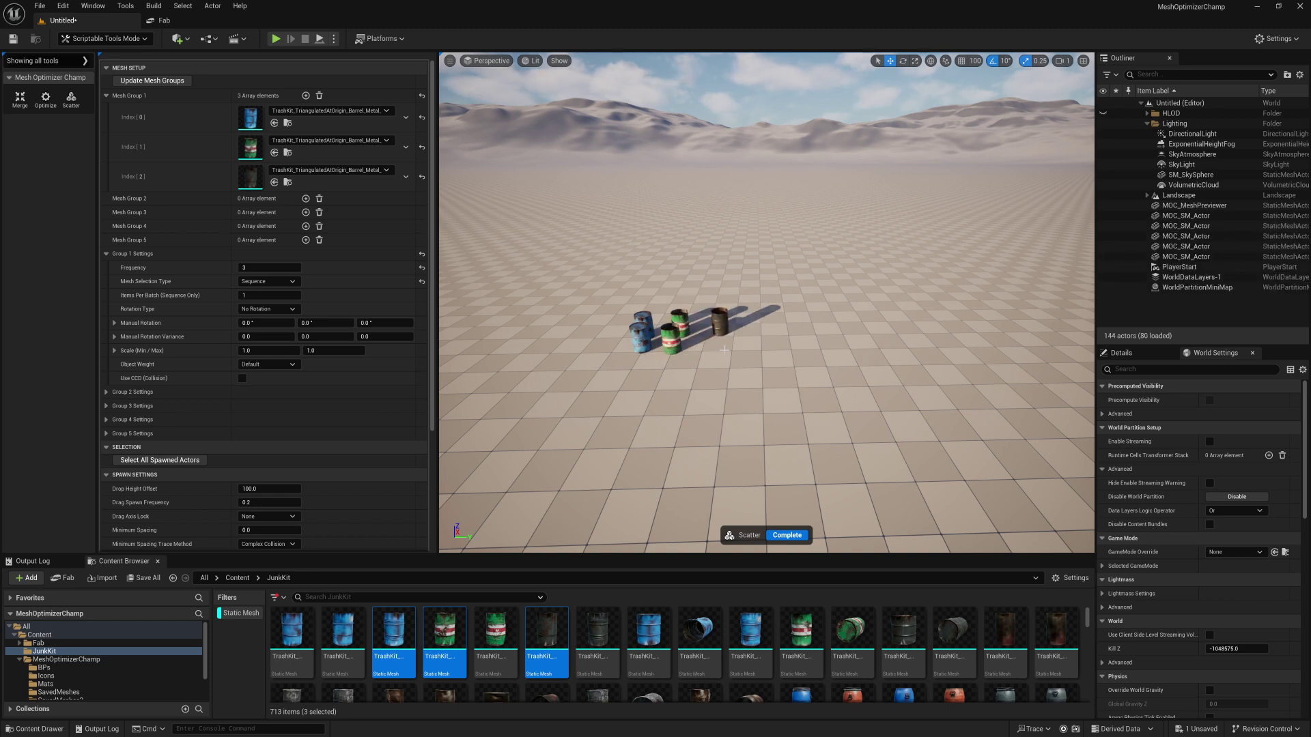
pyautogui.click(723, 346)
pyautogui.click(621, 372)
pyautogui.click(668, 369)
pyautogui.click(728, 374)
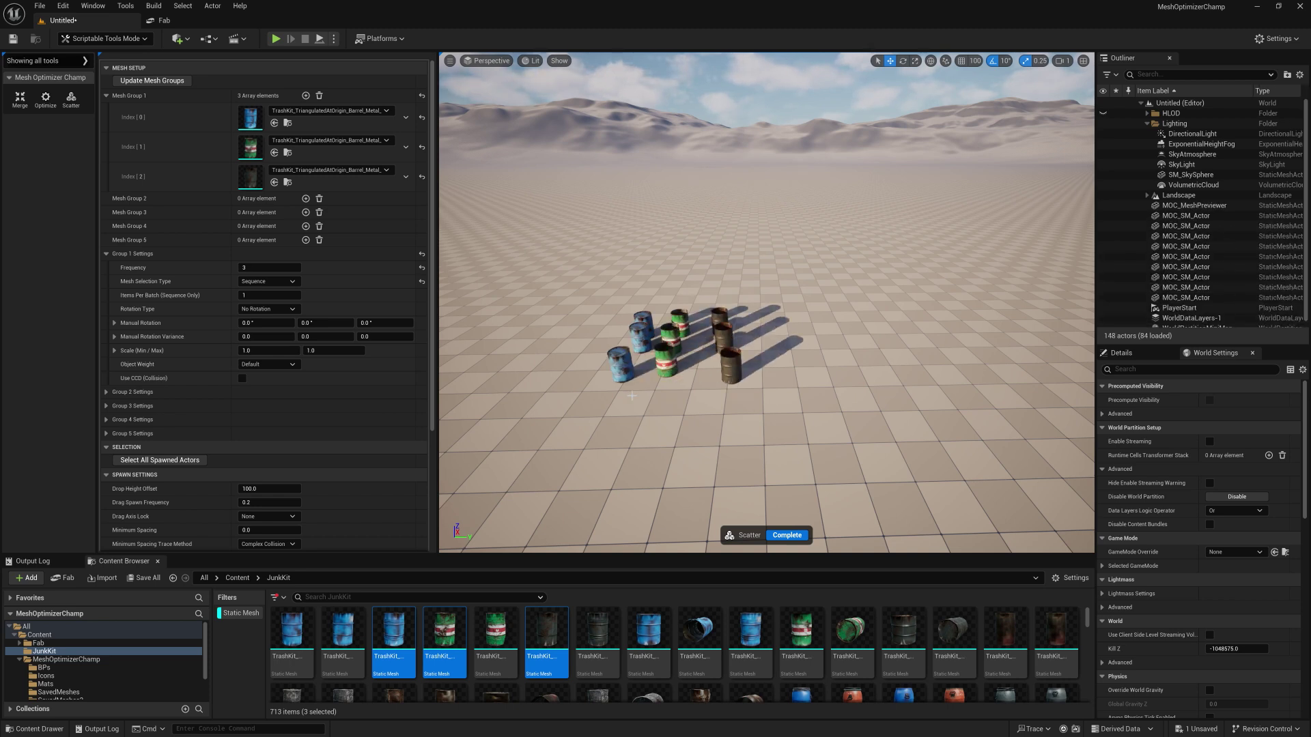
pyautogui.click(620, 396)
pyautogui.click(653, 408)
pyautogui.click(729, 408)
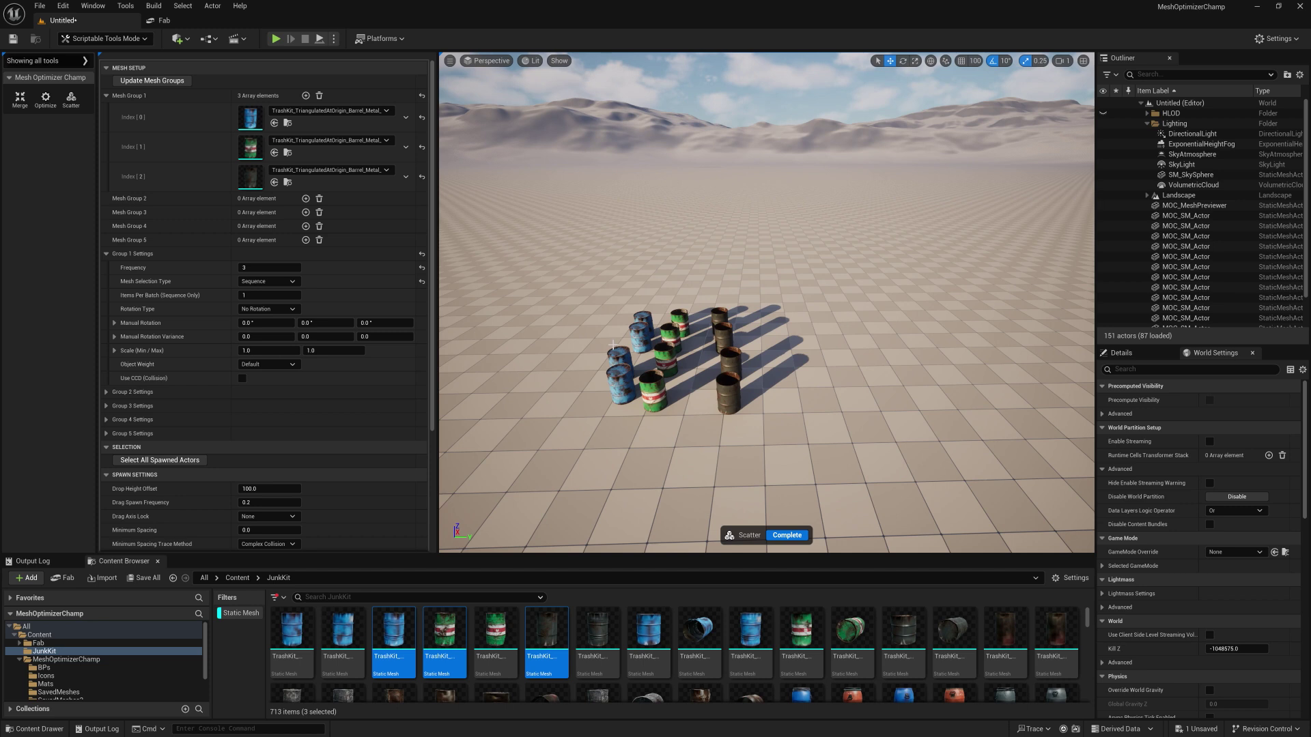
# Step: Set Group 1's Items Per Batch to 3, update the mesh groups, and scatter two long rows of barrels
pyautogui.moveTo(160, 298)
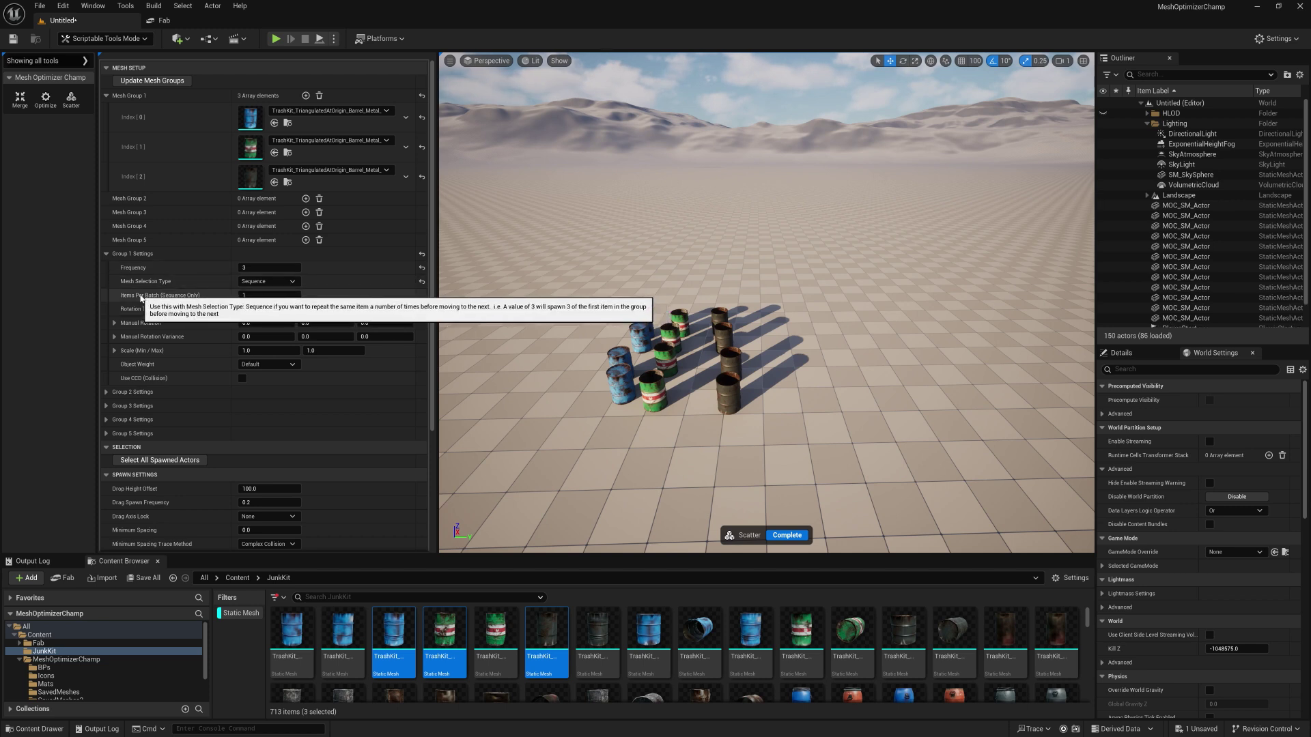
pyautogui.click(254, 295)
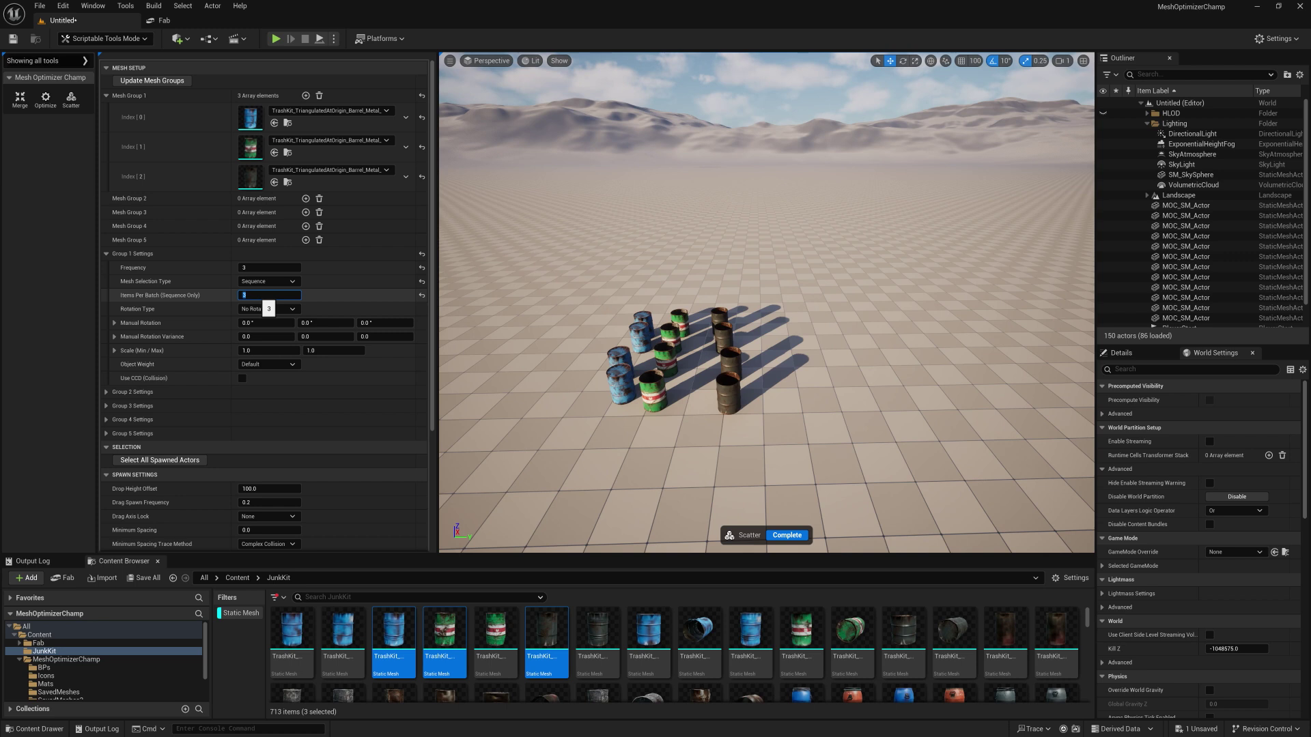
pyautogui.click(180, 82)
pyautogui.moveTo(600, 448); pyautogui.dragTo(984, 442)
pyautogui.moveTo(646, 465); pyautogui.dragTo(1016, 477)
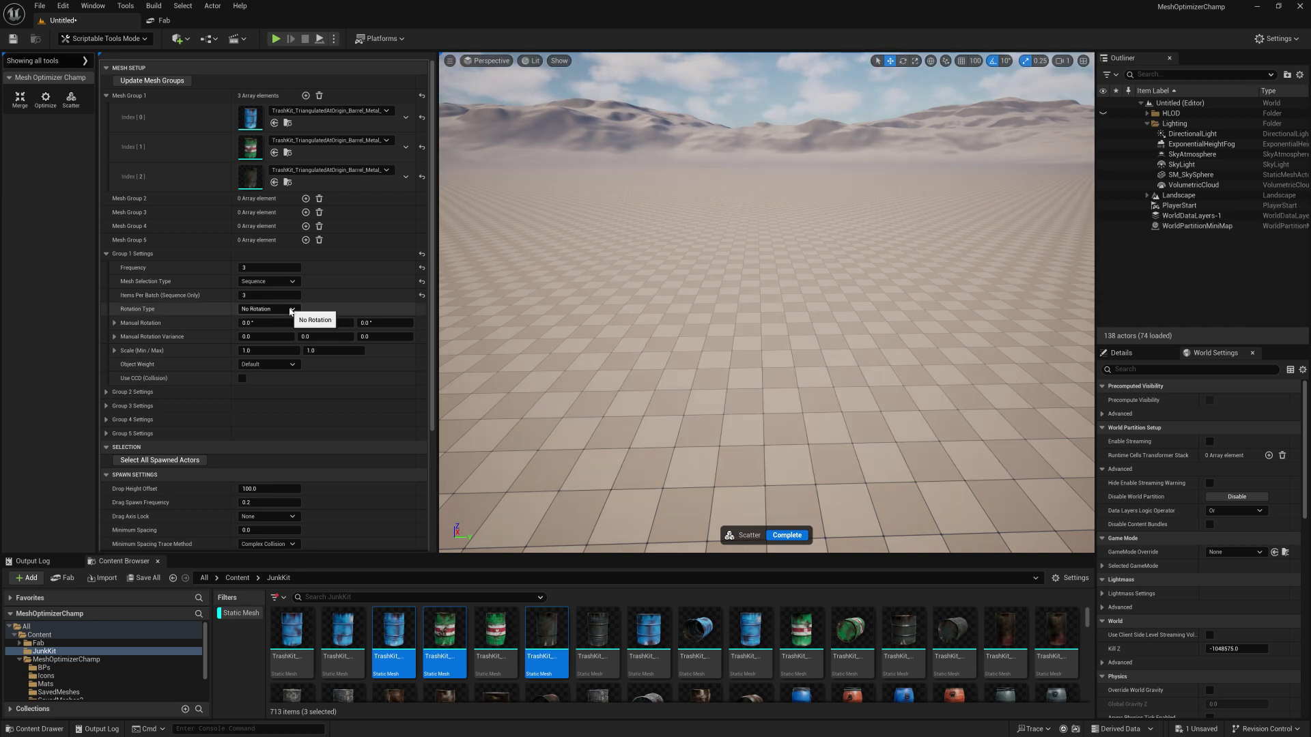
# Step: Test the Random Rotation type on Group 1 with a scattered cluster of barrels, and delete all spawned actors
pyautogui.click(292, 309)
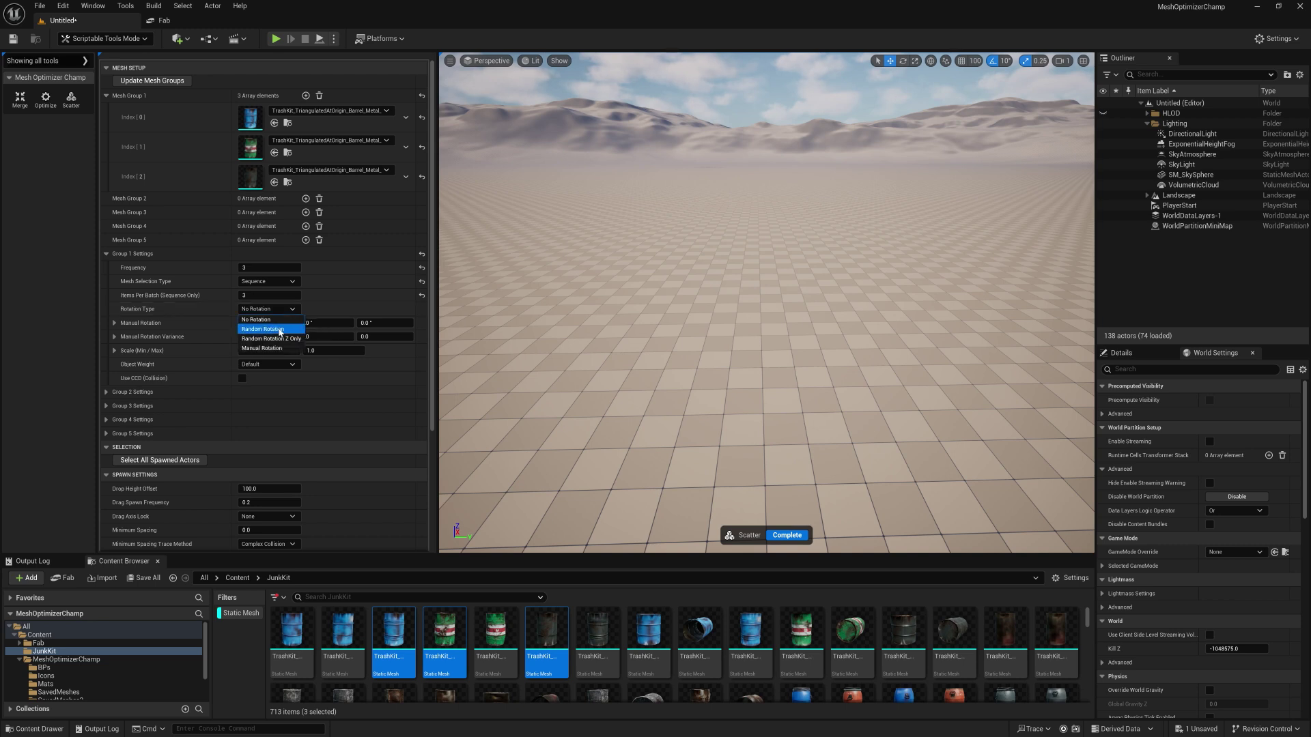
pyautogui.click(279, 330)
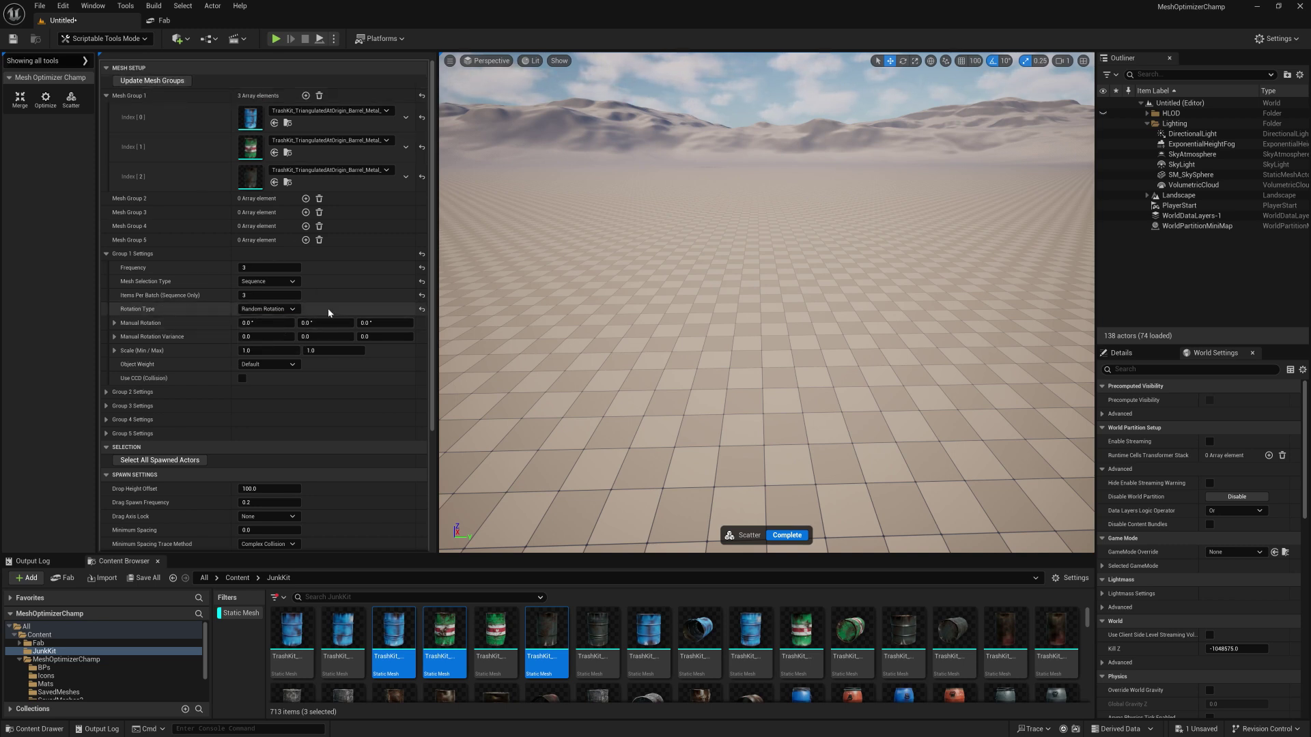
pyautogui.moveTo(668, 359)
pyautogui.mouseDown()
pyautogui.moveTo(706, 340)
pyautogui.moveTo(792, 418)
pyautogui.moveTo(629, 423)
pyautogui.moveTo(758, 379)
pyautogui.mouseUp()
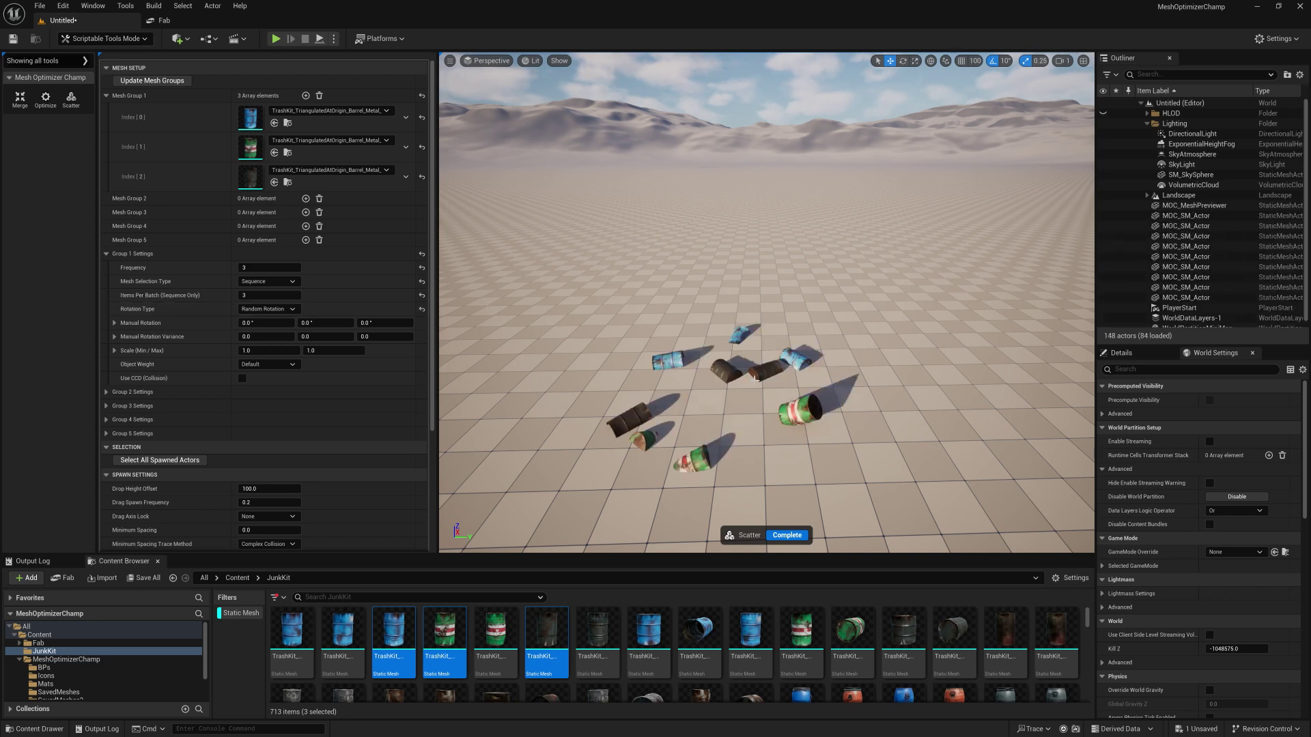
pyautogui.click(162, 461)
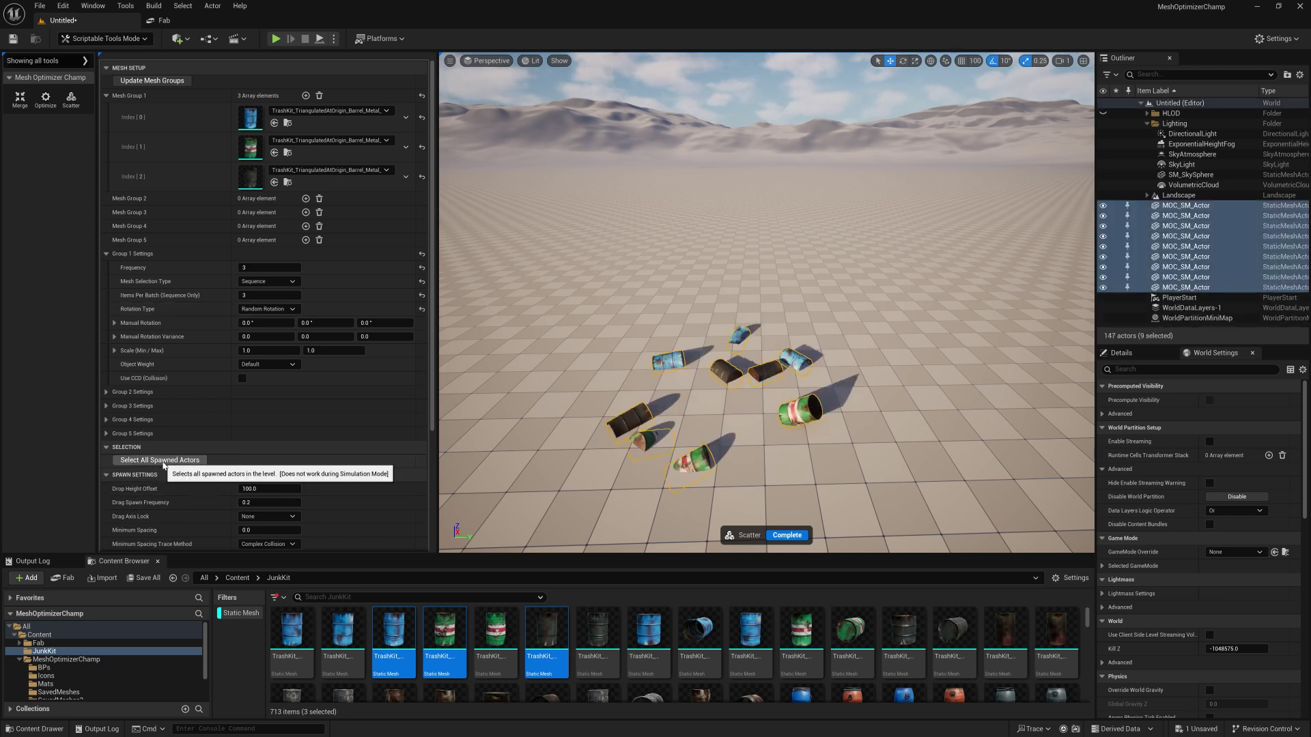
pyautogui.press('Delete')
# Step: Set Group 1's rotation type to Random Rotation Z Only, update the mesh groups, and scatter barrels on the ground
pyautogui.click(287, 309)
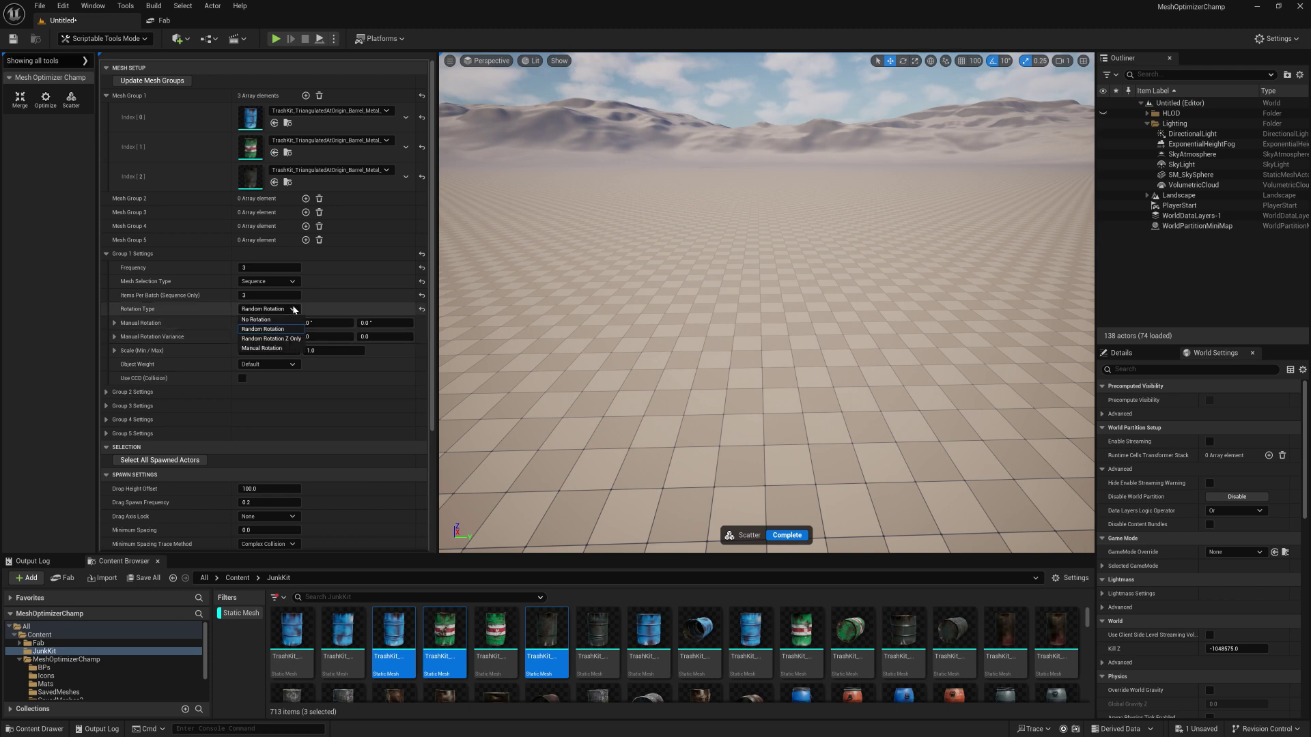
pyautogui.click(271, 339)
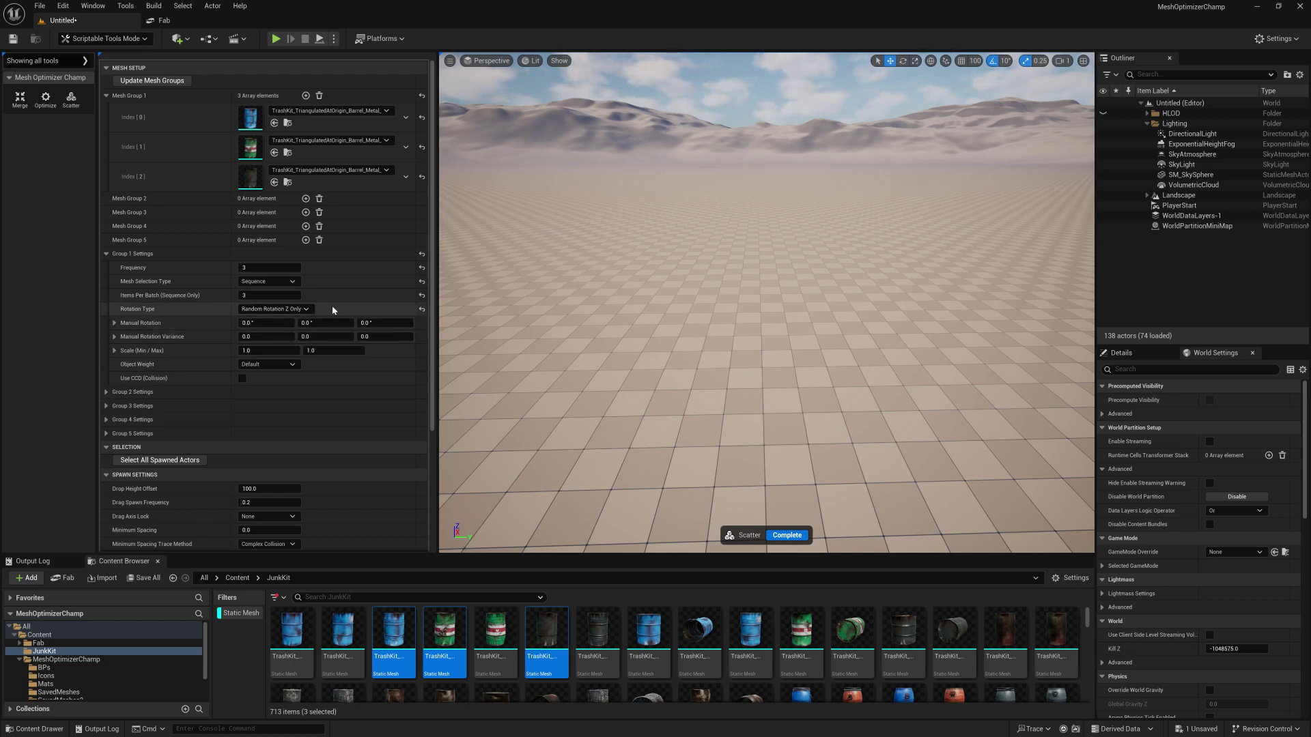
pyautogui.click(151, 80)
pyautogui.moveTo(632, 402); pyautogui.dragTo(738, 399)
pyautogui.moveTo(732, 401); pyautogui.dragTo(730, 437, button='right')
pyautogui.press('w')
pyautogui.press('w')
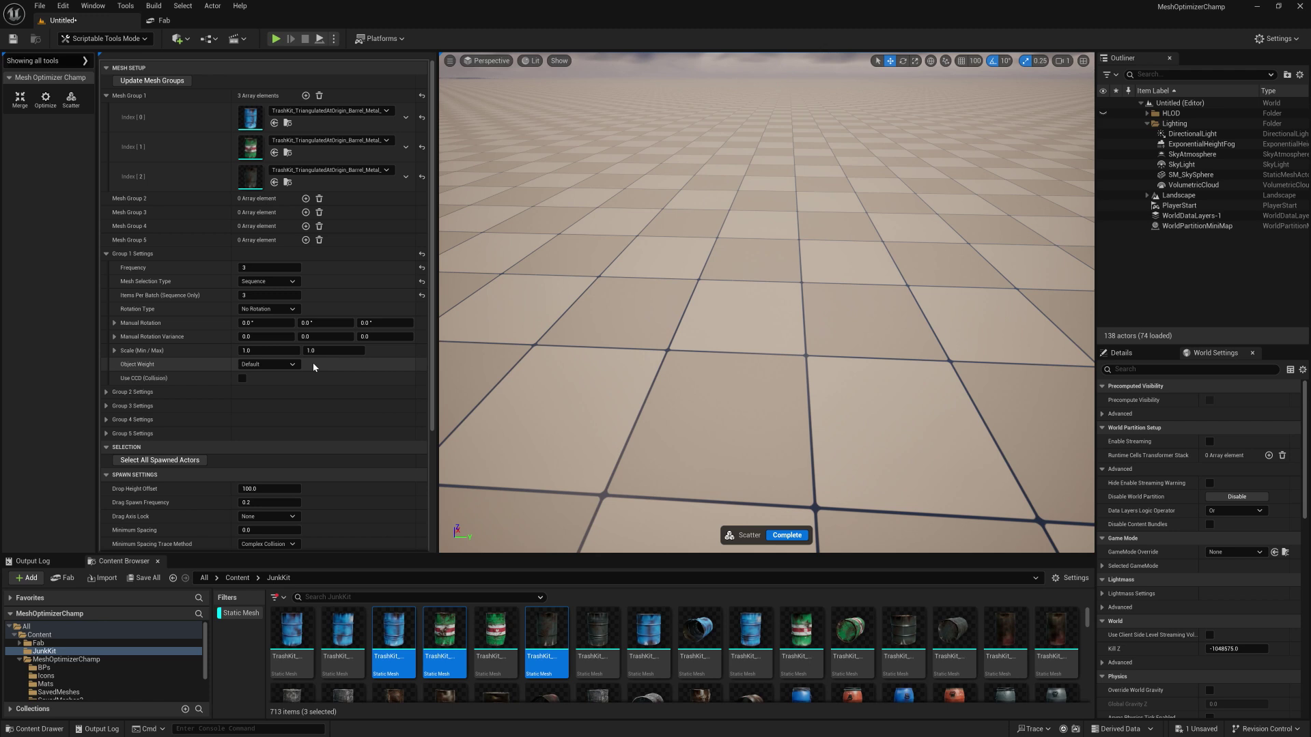
# Step: Review the available Object Weight options for Group 1, including Custom, without choosing one
pyautogui.click(277, 365)
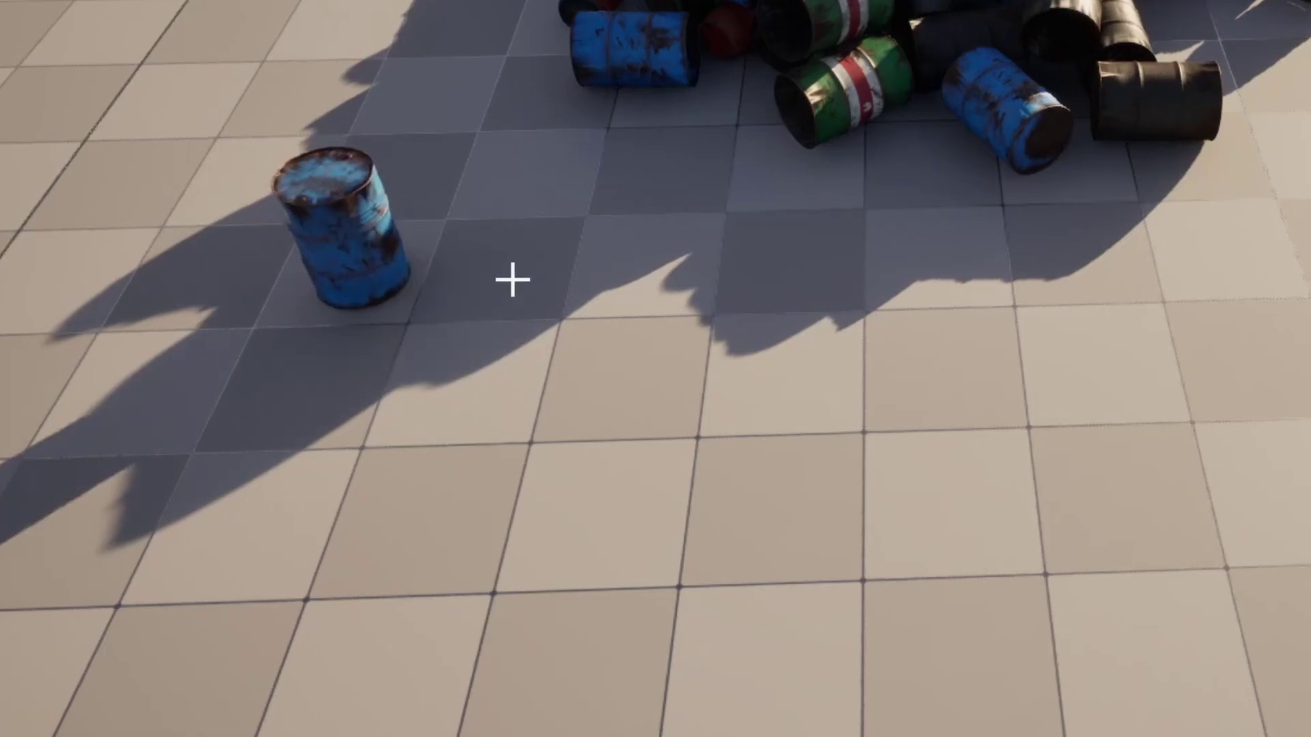
pyautogui.moveTo(512, 278); pyautogui.dragTo(901, 279)
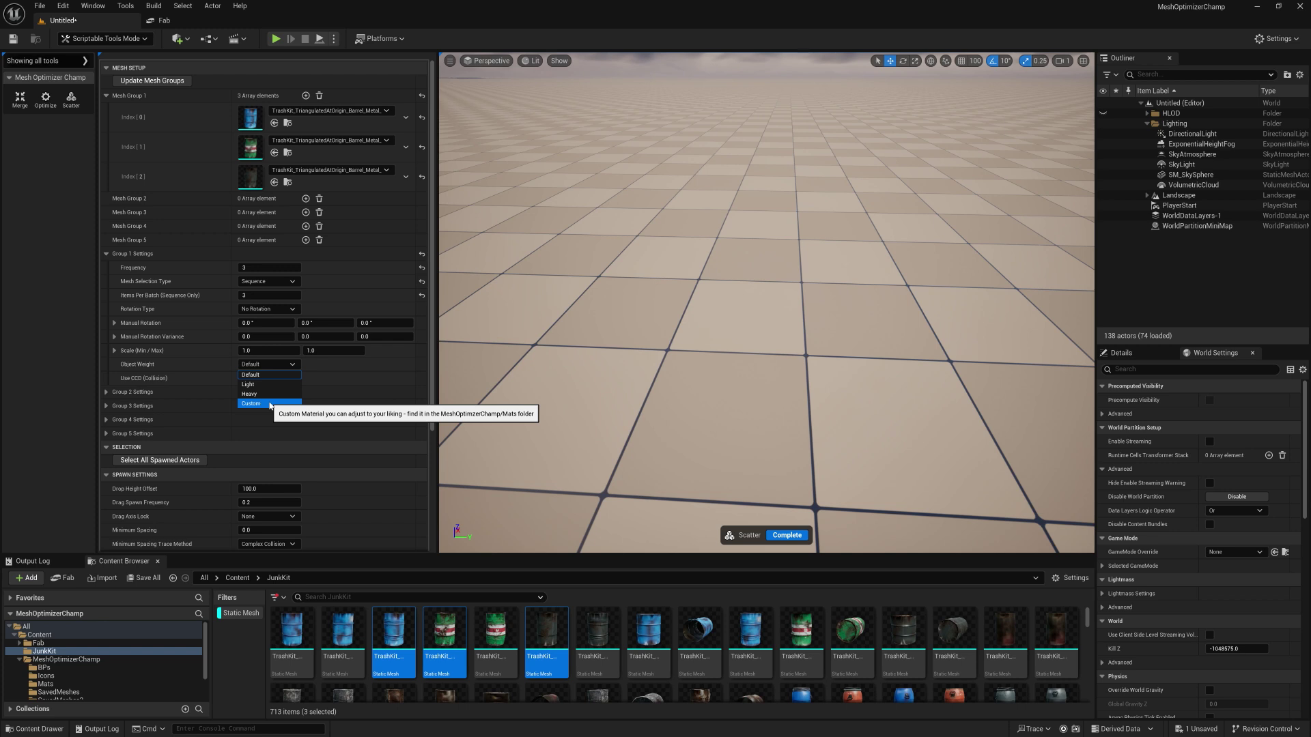
pyautogui.press('Escape')
# Step: Open the MeshOptimizerChamp Mats folder and turn off the Static Mesh filter to list its materials
pyautogui.click(45, 684)
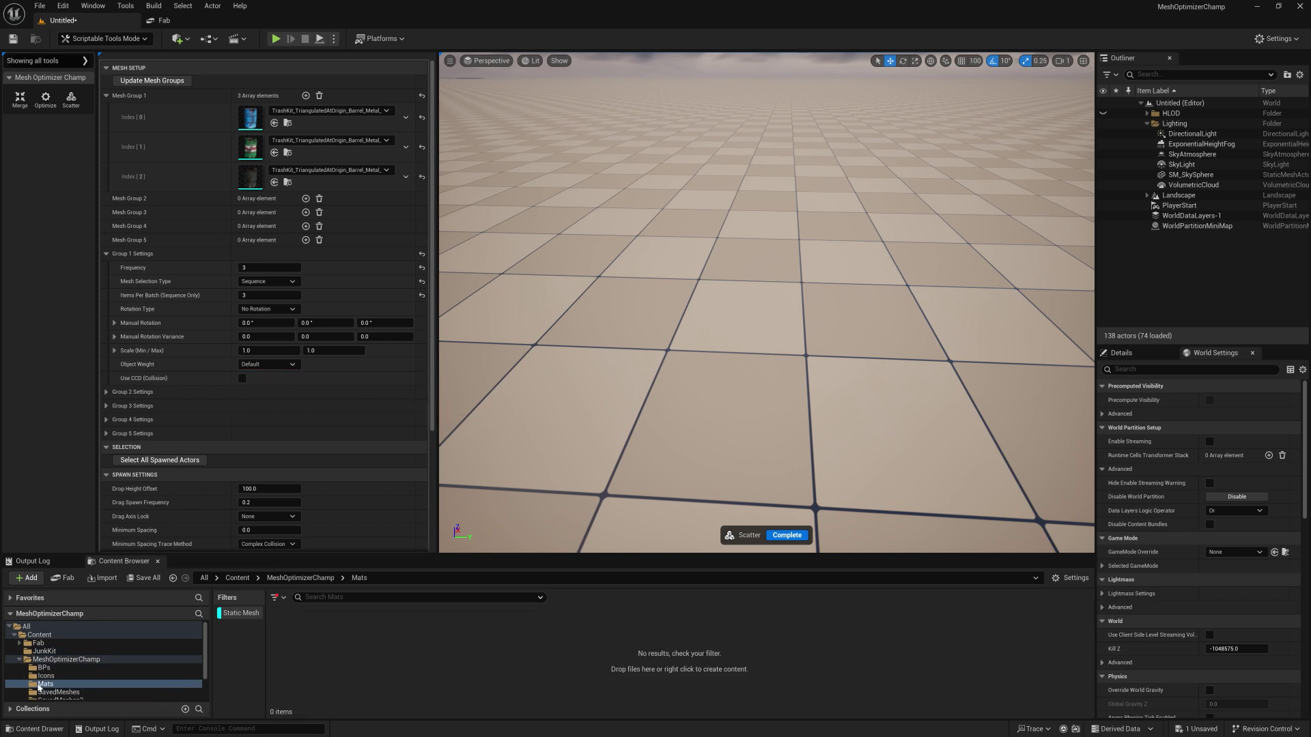
pyautogui.click(236, 613)
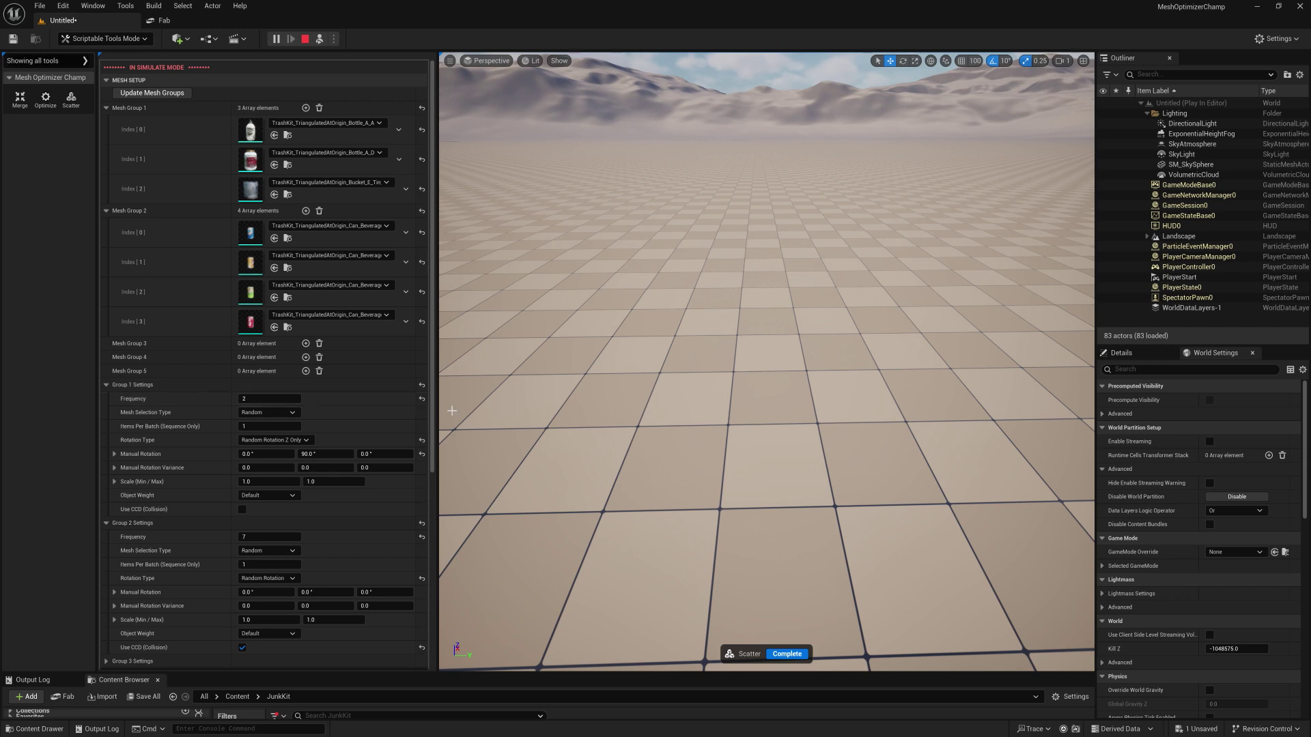
# Step: Scatter the bottle, bucket and beverage can meshes from Groups 1 and 2 on the ground during the simulation
pyautogui.click(717, 362)
pyautogui.moveTo(717, 362); pyautogui.dragTo(719, 376, button='right')
pyautogui.press('w')
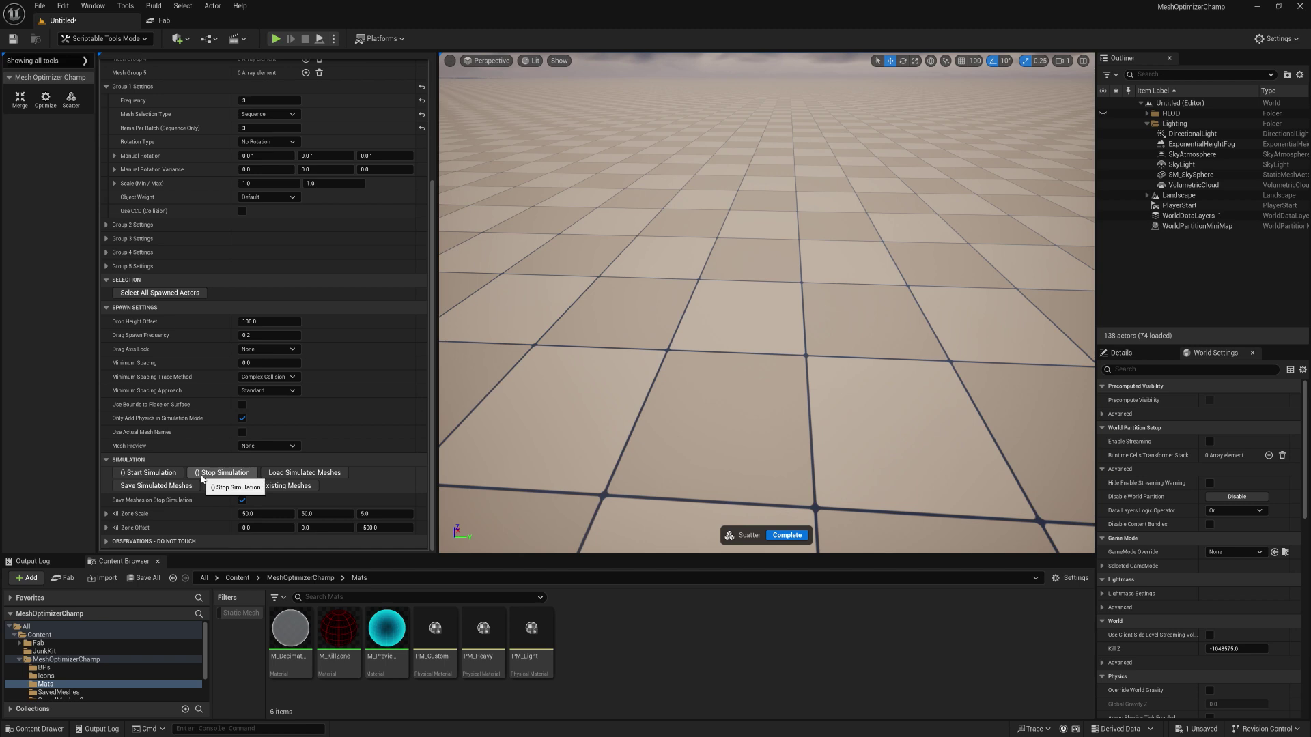
# Step: Start the simulation, reactivate the Scatter tool, and drop a cluster of barrels on the ground
pyautogui.click(151, 473)
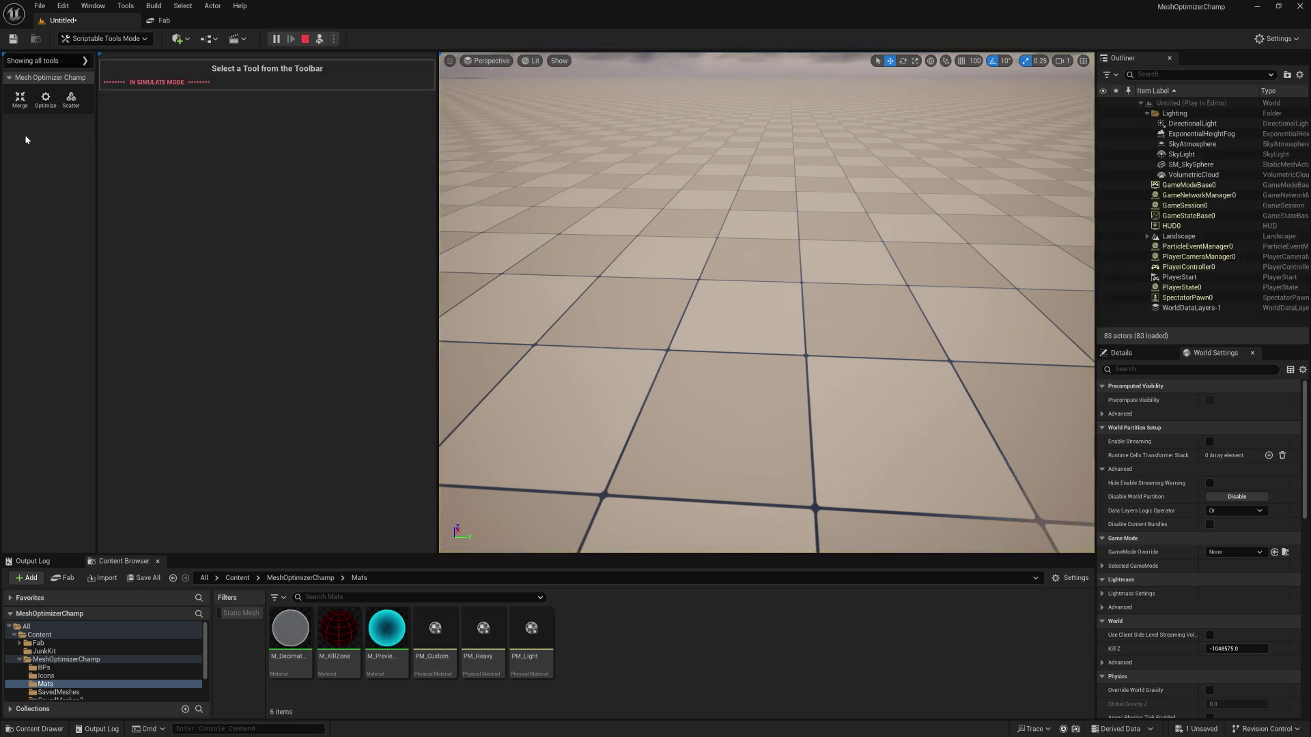
pyautogui.click(71, 100)
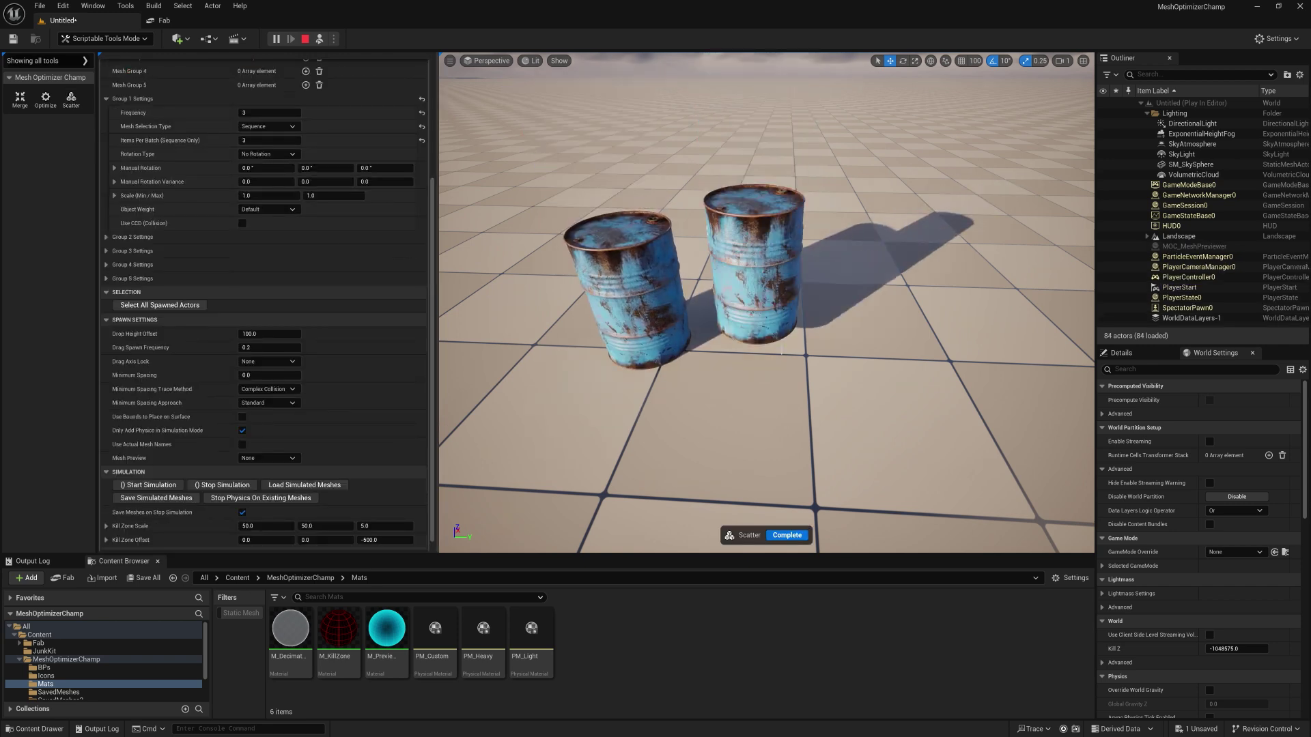
pyautogui.click(867, 340)
pyautogui.scroll(-4, 866, 338)
pyautogui.click(866, 337)
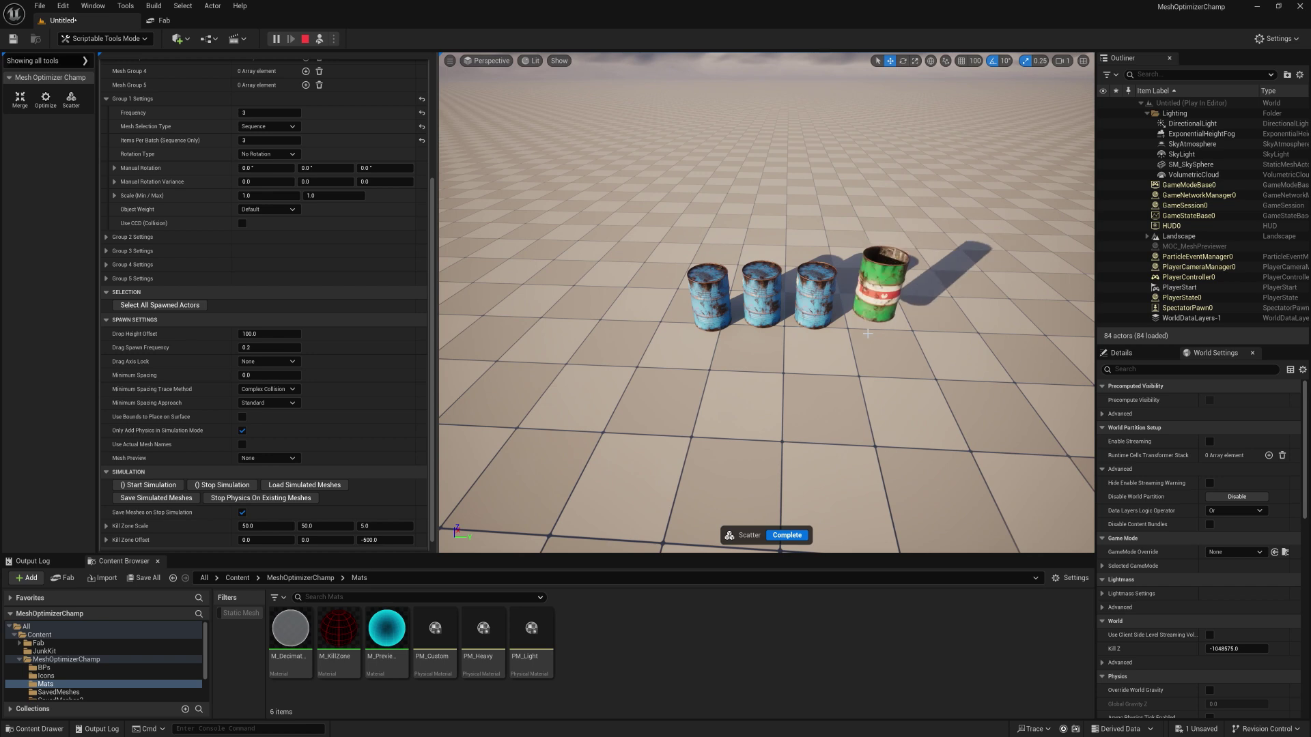
pyautogui.click(826, 269)
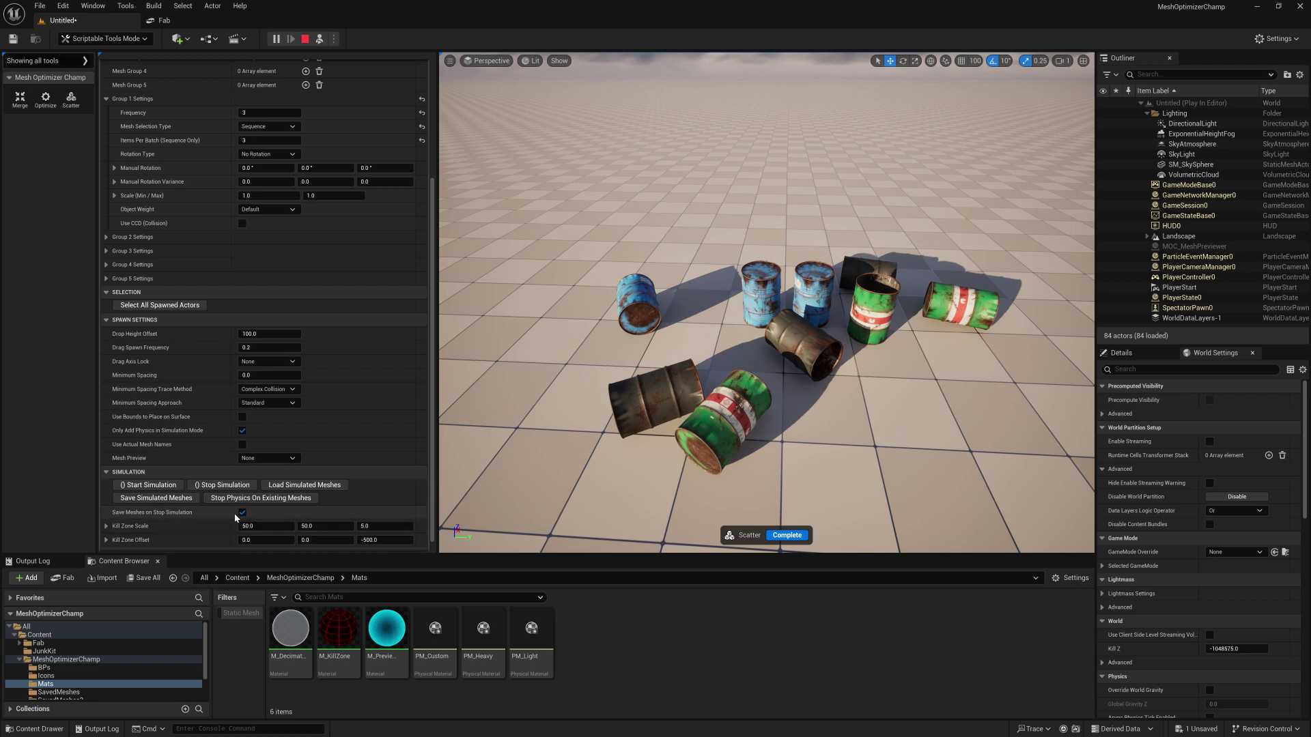
# Step: Stop the simulation and load the simulated meshes into the level, agreeing to delete existing spawned objects
pyautogui.click(215, 485)
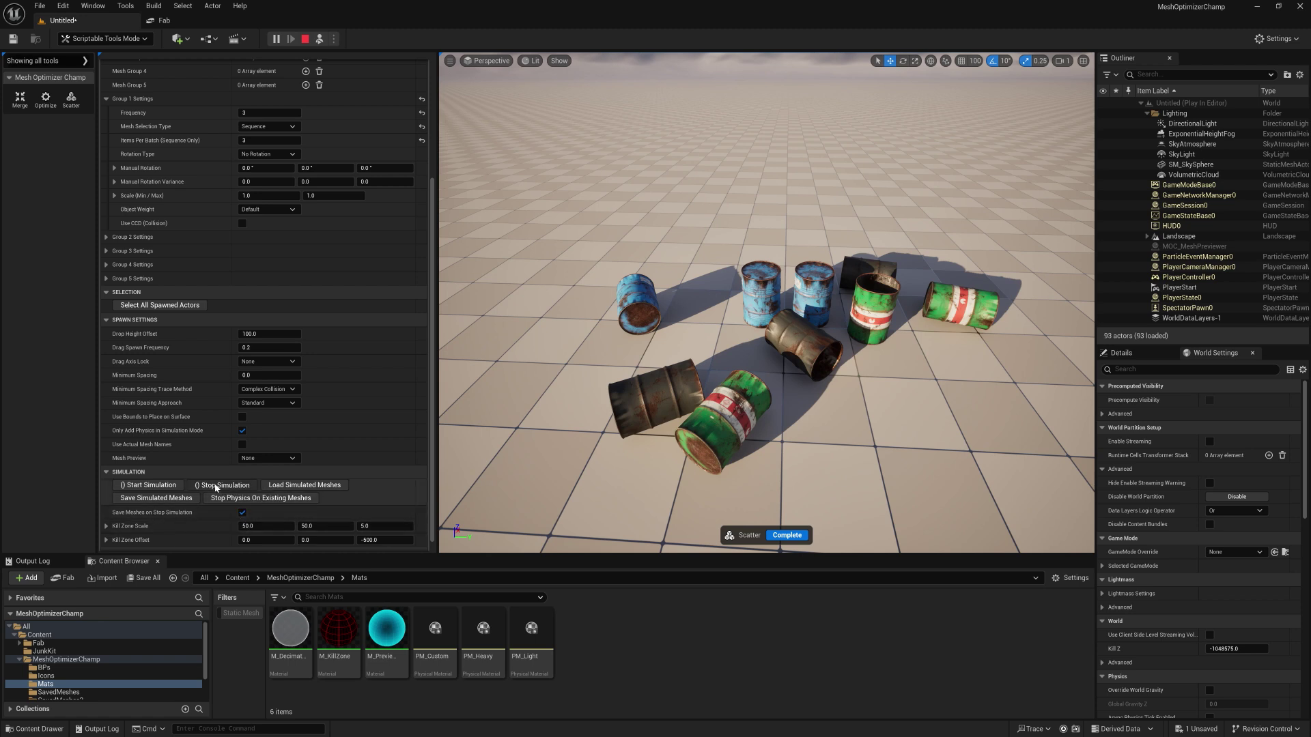
pyautogui.click(70, 100)
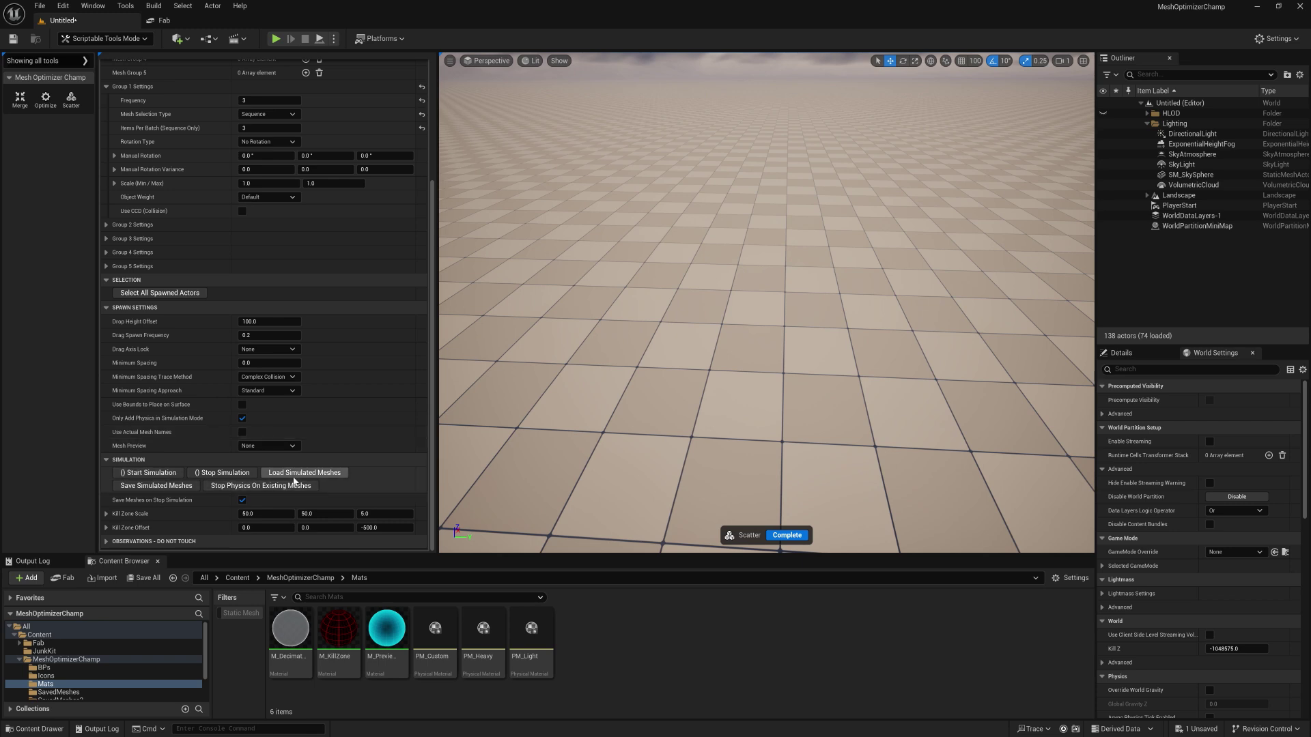
pyautogui.click(300, 472)
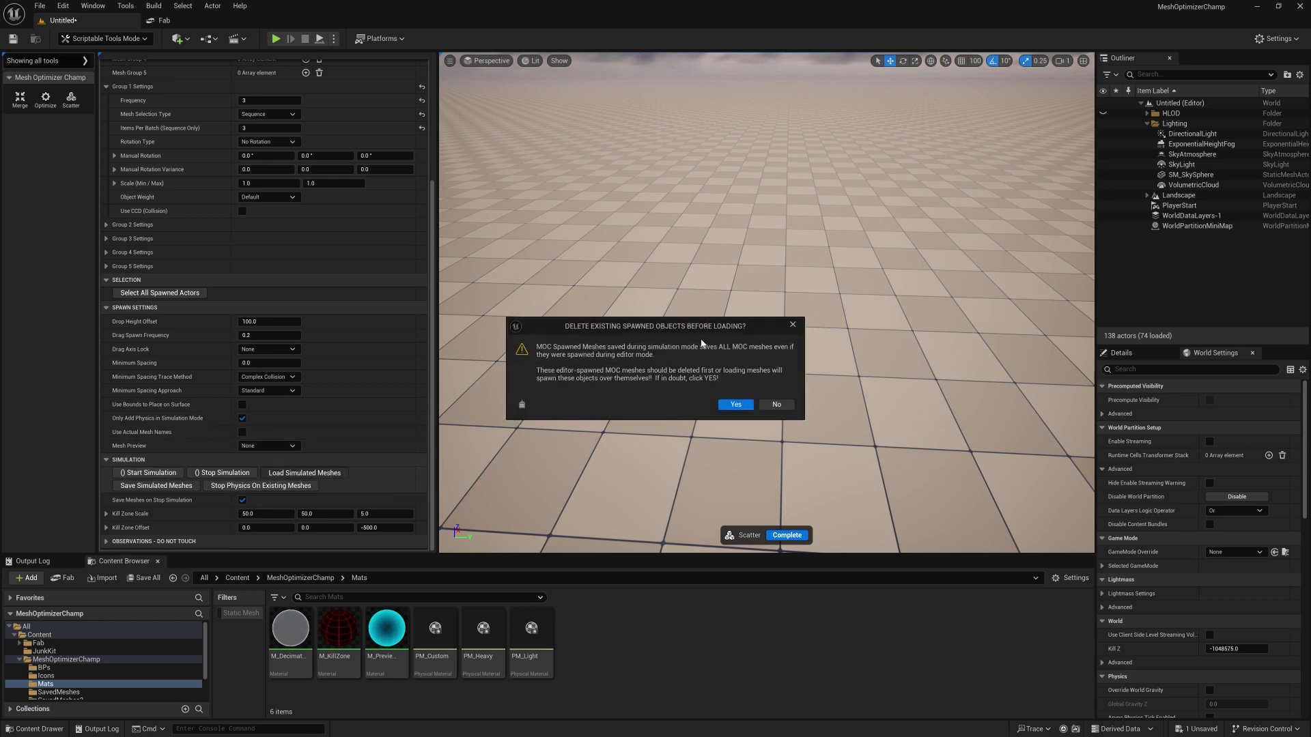
pyautogui.click(736, 404)
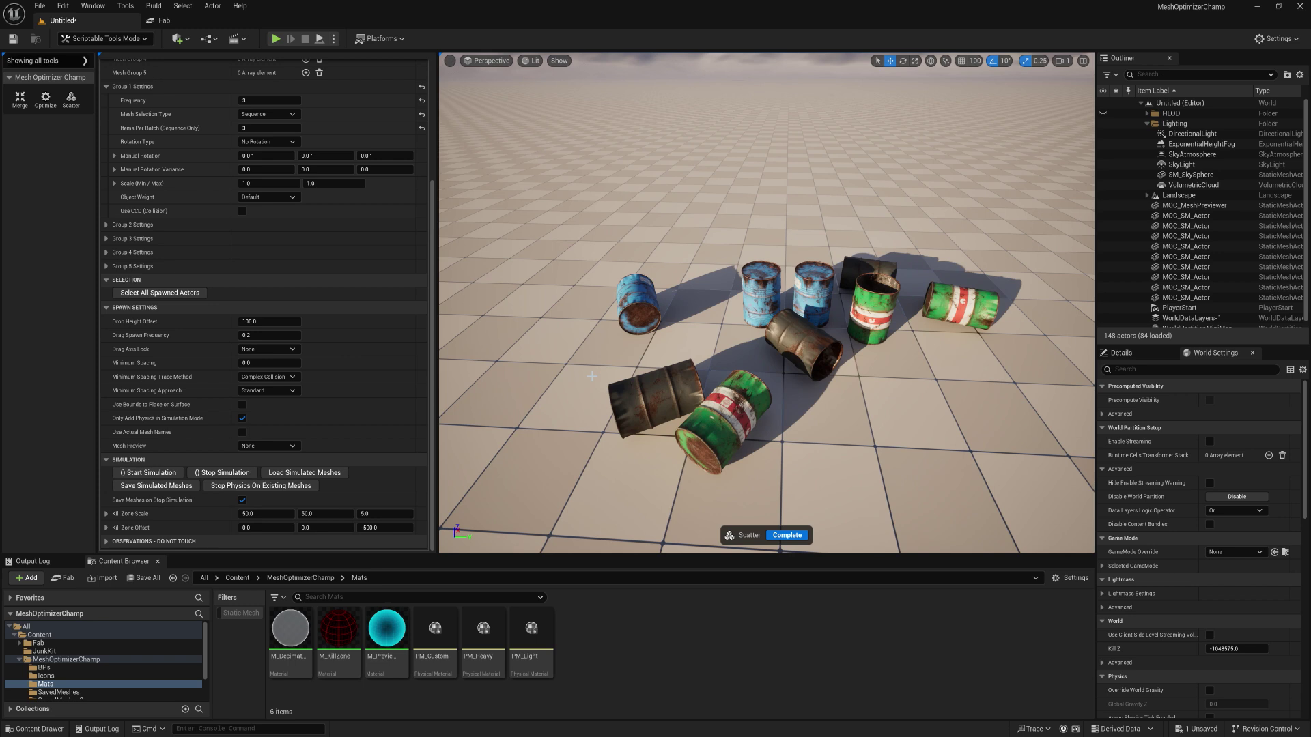
# Step: Pile up a large heap of barrels in a new simulation and stop physics on the existing meshes
pyautogui.hotkey('alt', 'p')
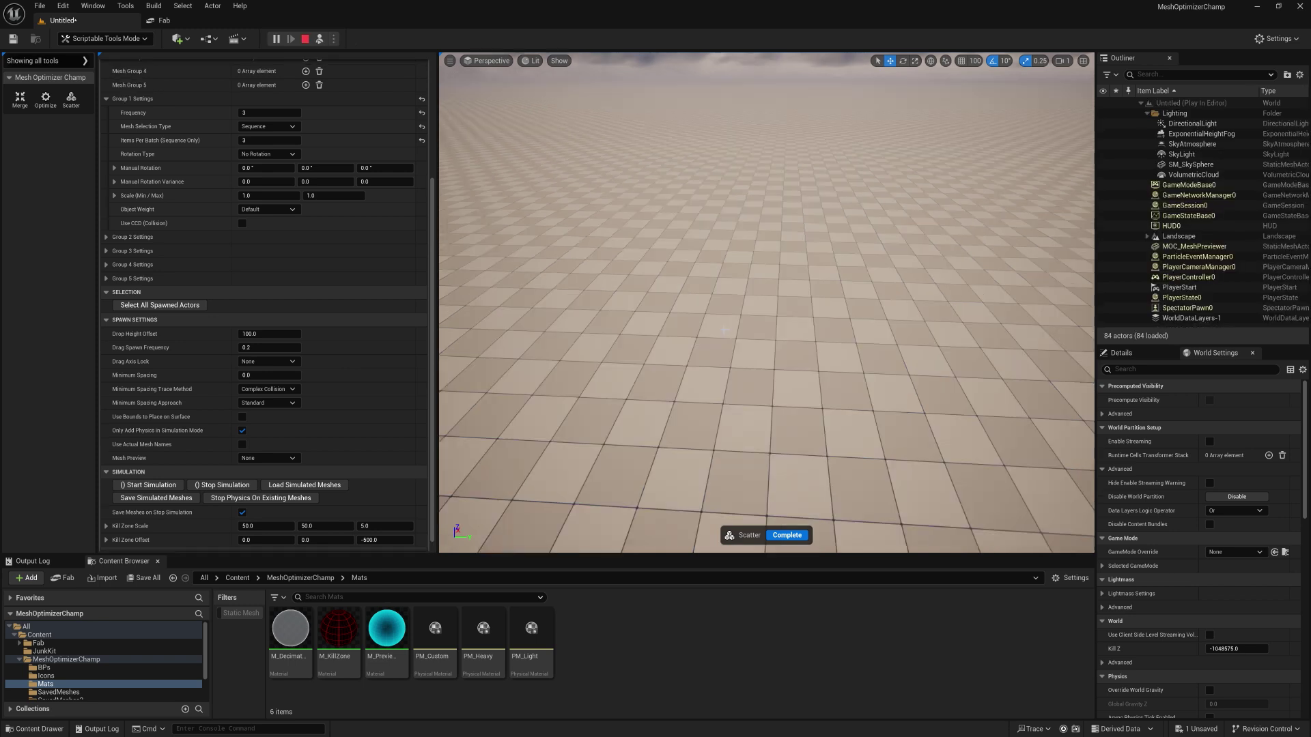
pyautogui.moveTo(690, 342)
pyautogui.mouseDown()
pyautogui.moveTo(724, 352)
pyautogui.moveTo(748, 325)
pyautogui.moveTo(717, 335)
pyautogui.moveTo(722, 298)
pyautogui.moveTo(703, 341)
pyautogui.moveTo(779, 326)
pyautogui.moveTo(721, 336)
pyautogui.moveTo(750, 275)
pyautogui.mouseUp()
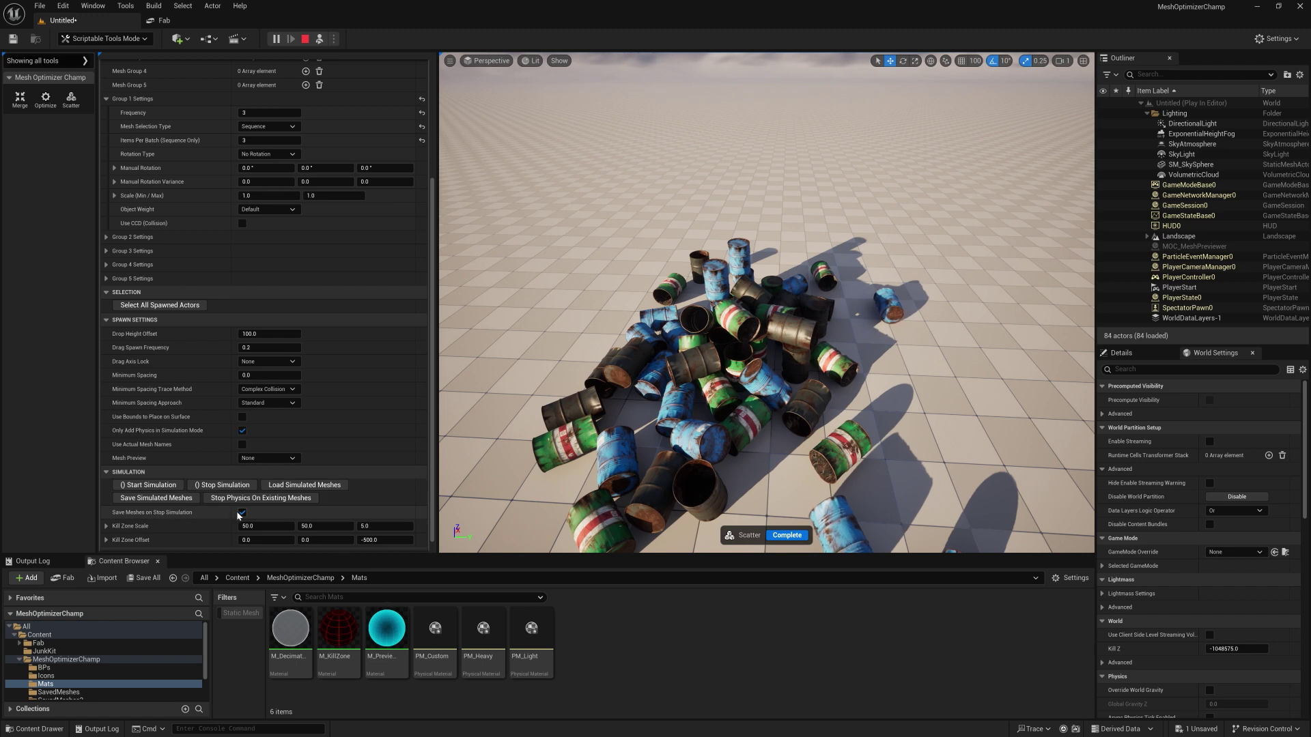
pyautogui.click(261, 498)
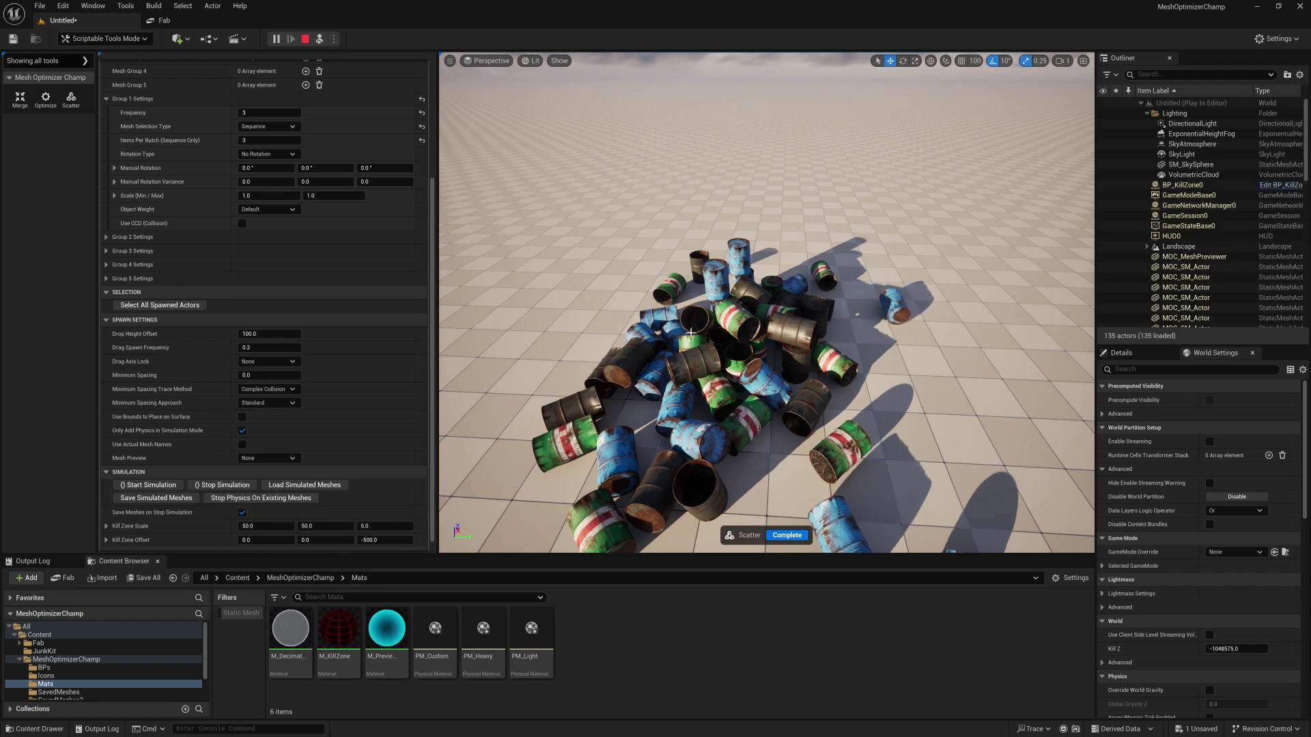
# Step: Scatter two more layers of barrels onto the frozen heap, stopping physics on existing meshes after each layer
pyautogui.moveTo(780, 342)
pyautogui.mouseDown()
pyautogui.moveTo(659, 318)
pyautogui.moveTo(785, 277)
pyautogui.moveTo(679, 274)
pyautogui.moveTo(675, 345)
pyautogui.mouseUp()
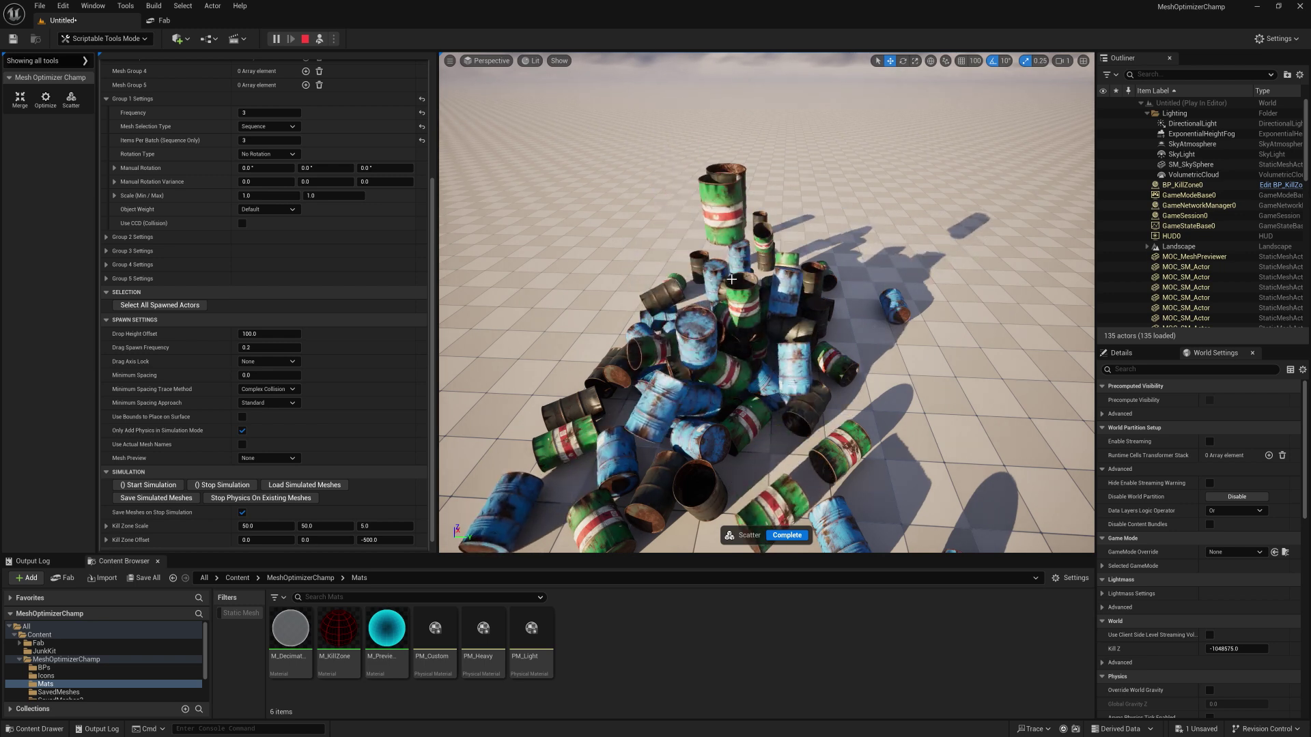
pyautogui.click(259, 502)
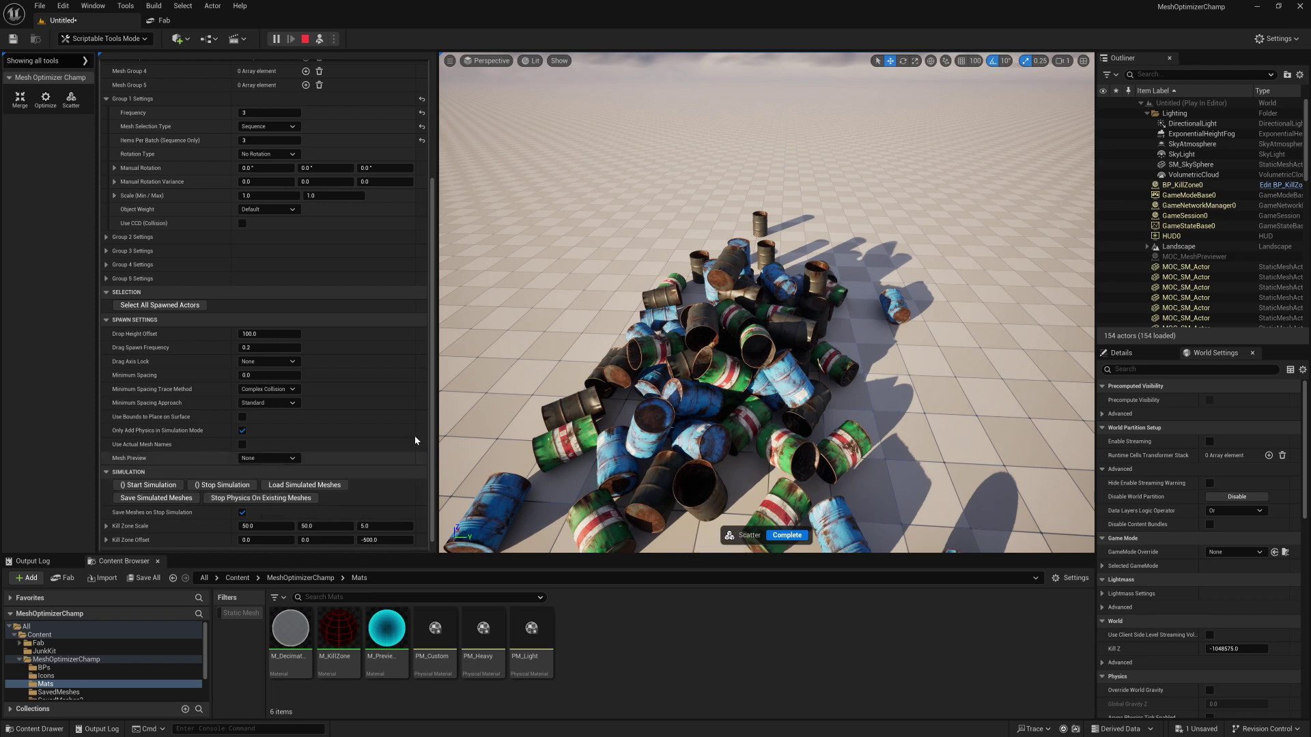
pyautogui.moveTo(805, 273); pyautogui.dragTo(706, 279)
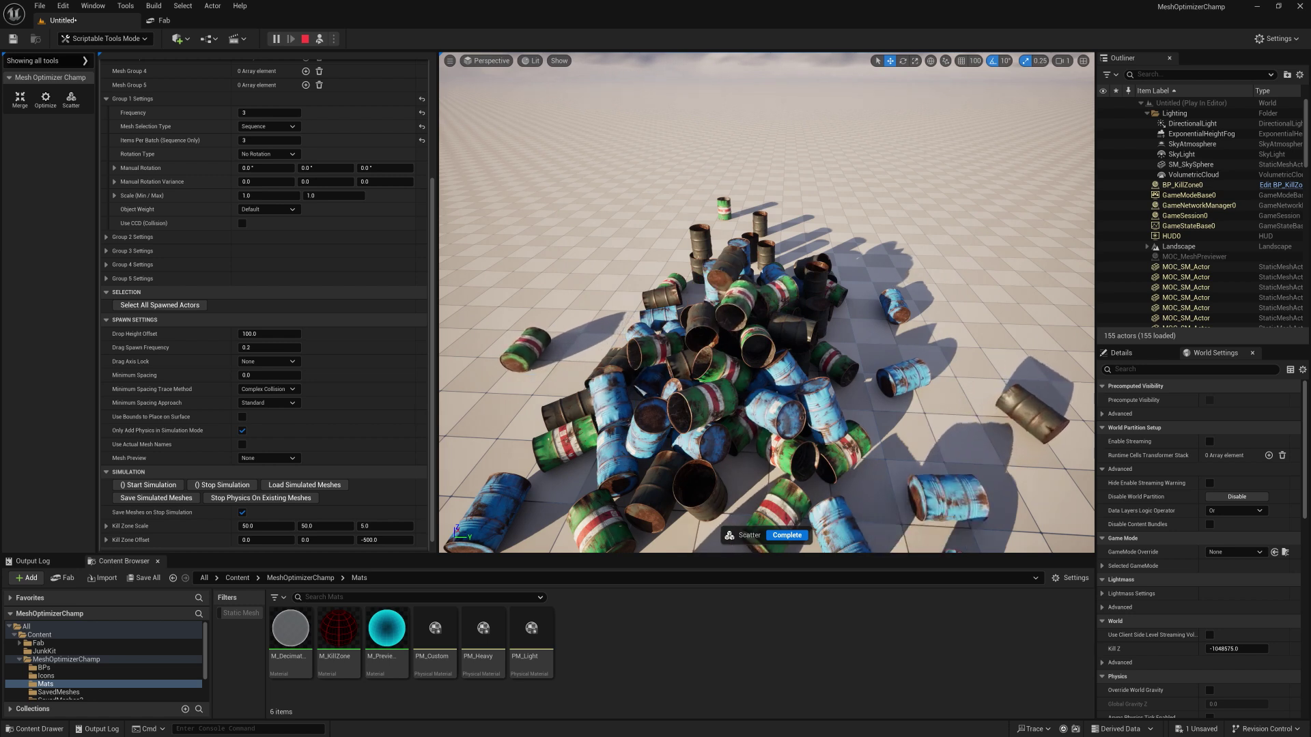
pyautogui.click(261, 498)
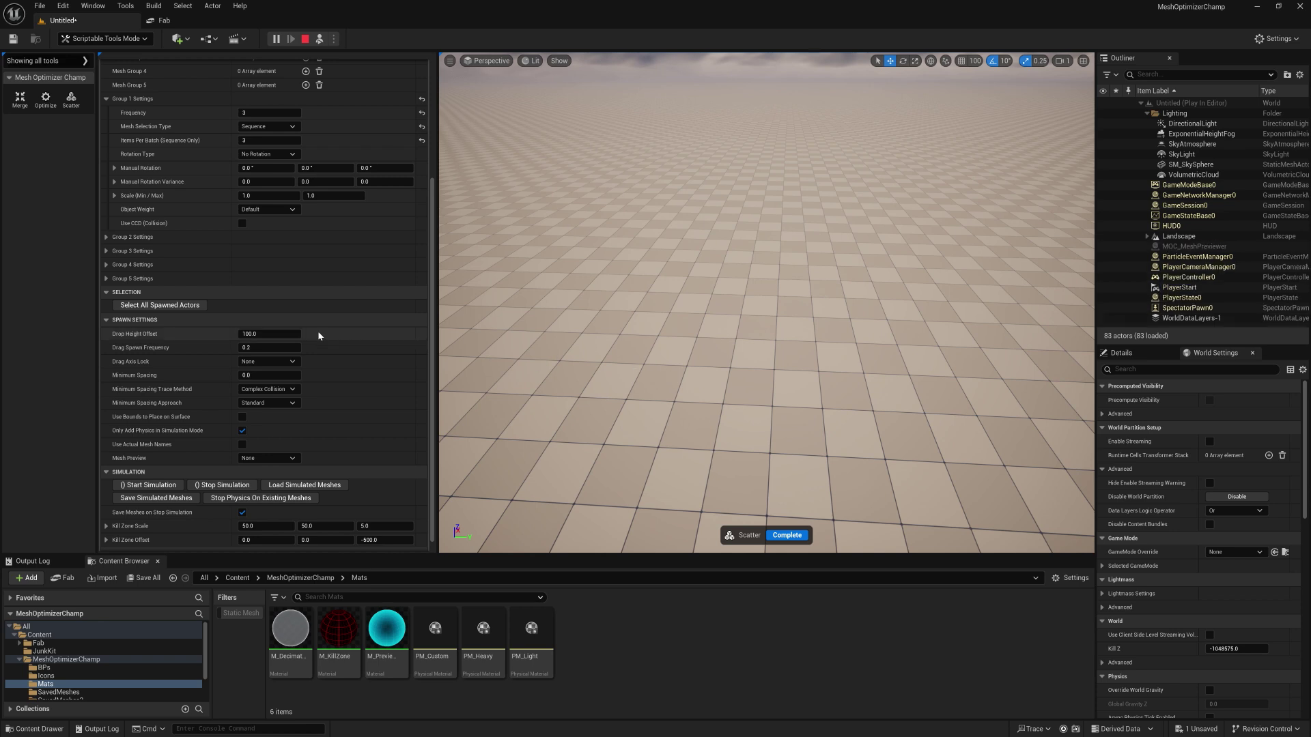
# Step: Drop three barrels in a row, set the Drop Height Offset to 500, and drop three more beside them
pyautogui.click(623, 359)
pyautogui.click(673, 348)
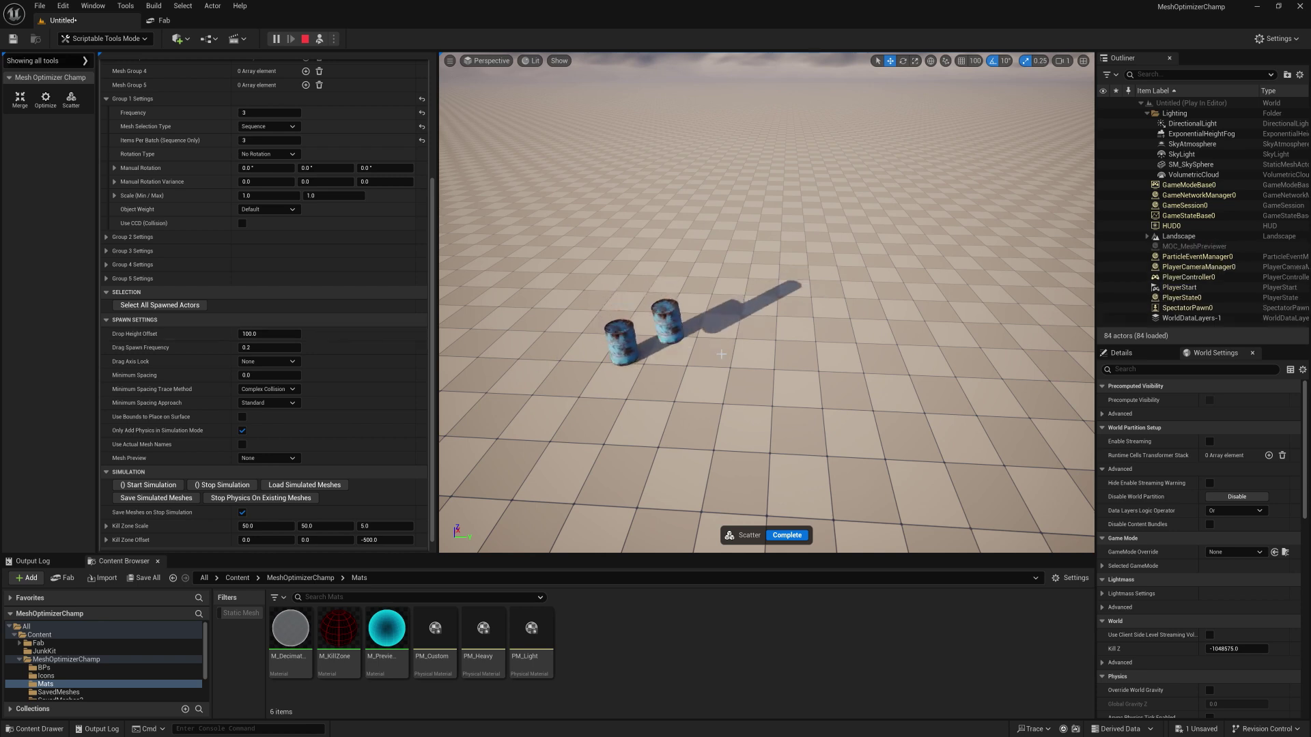
pyautogui.click(725, 351)
pyautogui.click(263, 334)
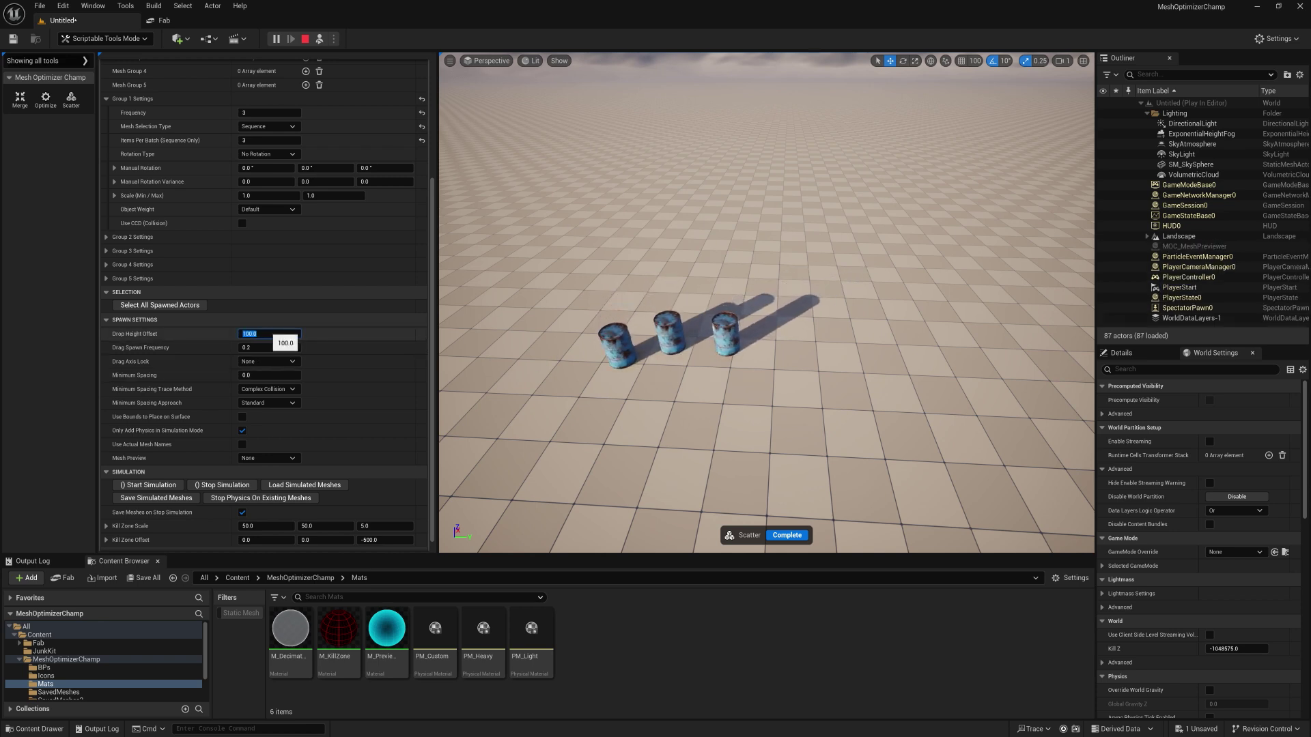
pyautogui.write('50')
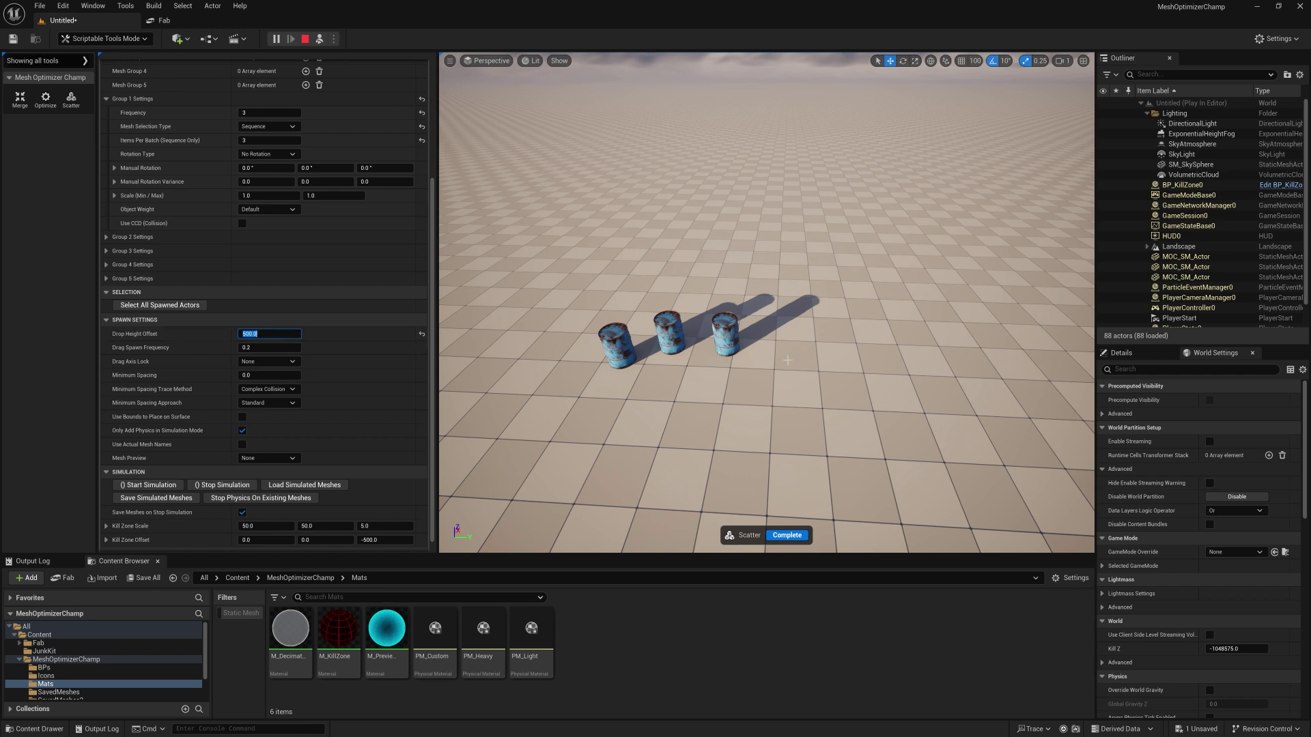
pyautogui.click(787, 348)
pyautogui.click(851, 347)
pyautogui.click(913, 345)
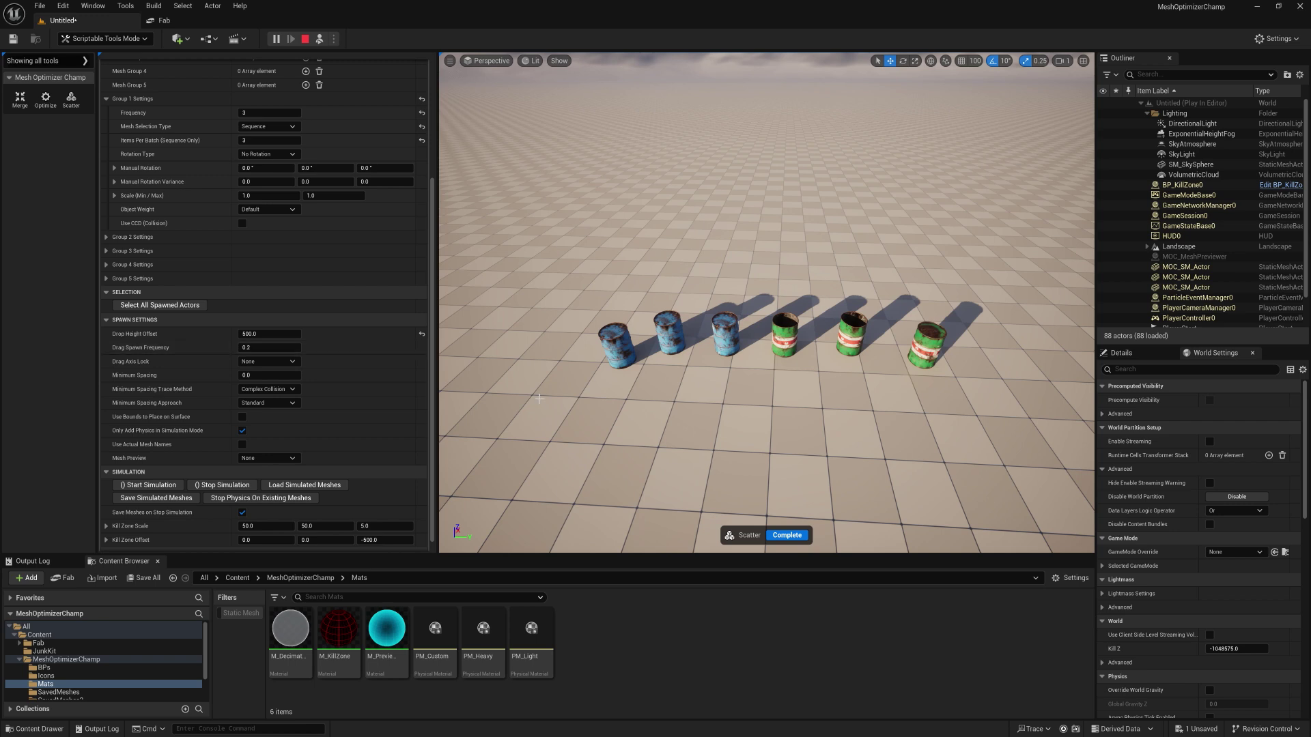
# Step: Compare barrel scattering at the default Drag Spawn Frequency and at 0.01, resetting the value and stopping the simulation at the end
pyautogui.moveTo(510, 414); pyautogui.dragTo(1048, 437)
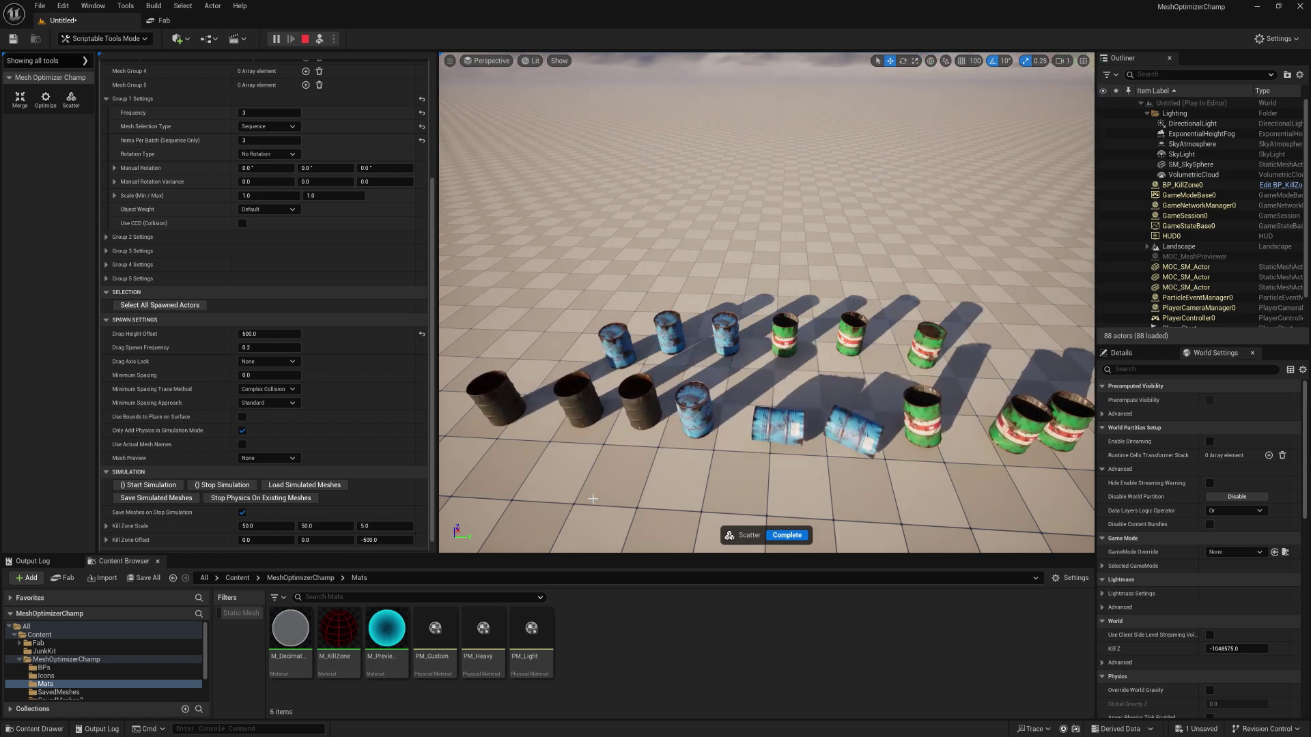
pyautogui.click(258, 346)
pyautogui.write('0.0')
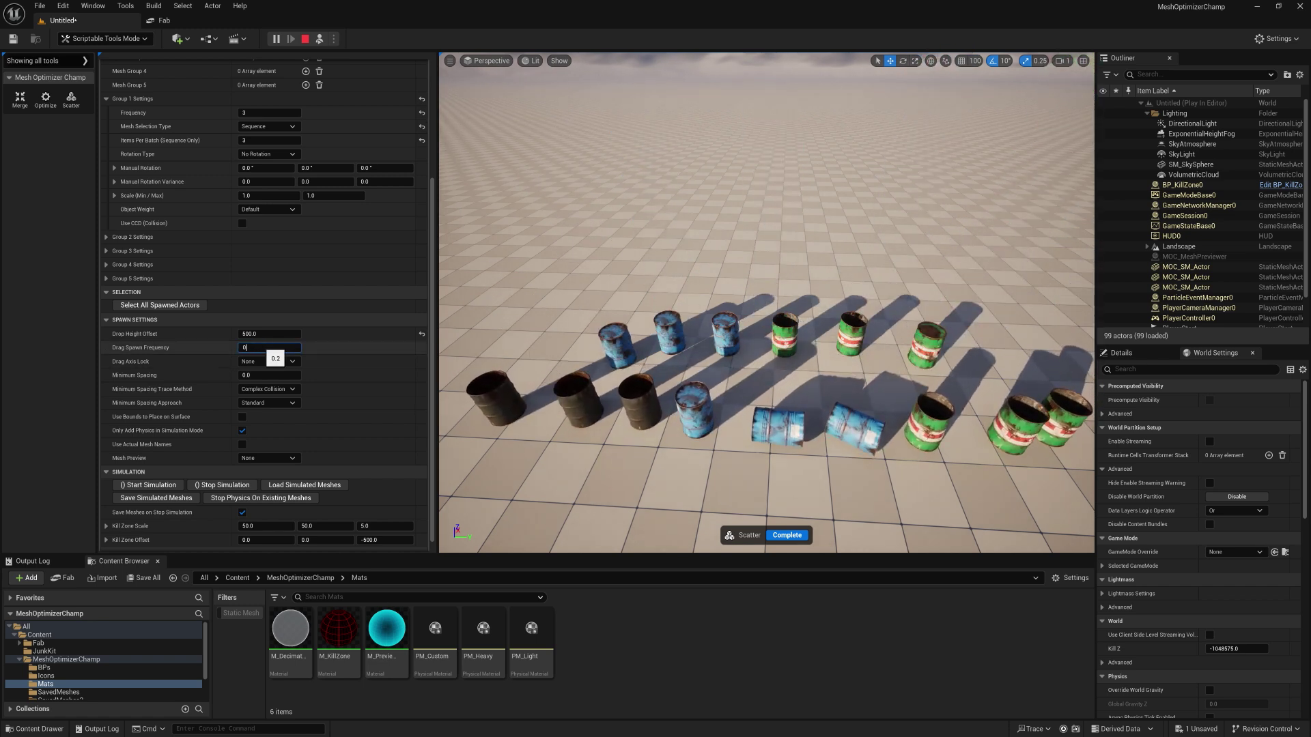
pyautogui.click(647, 442)
pyautogui.scroll(-2, 646, 441)
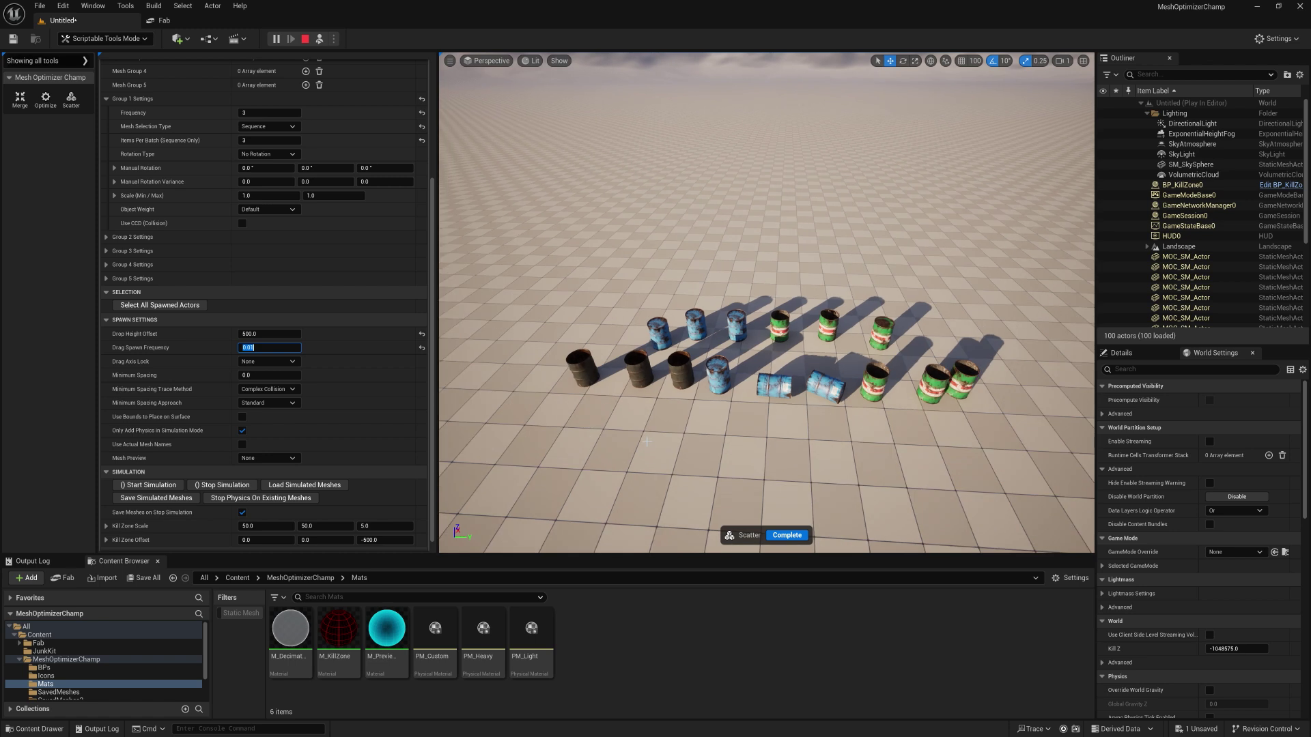
pyautogui.moveTo(547, 441)
pyautogui.mouseDown()
pyautogui.moveTo(977, 430)
pyautogui.moveTo(908, 396)
pyautogui.mouseUp()
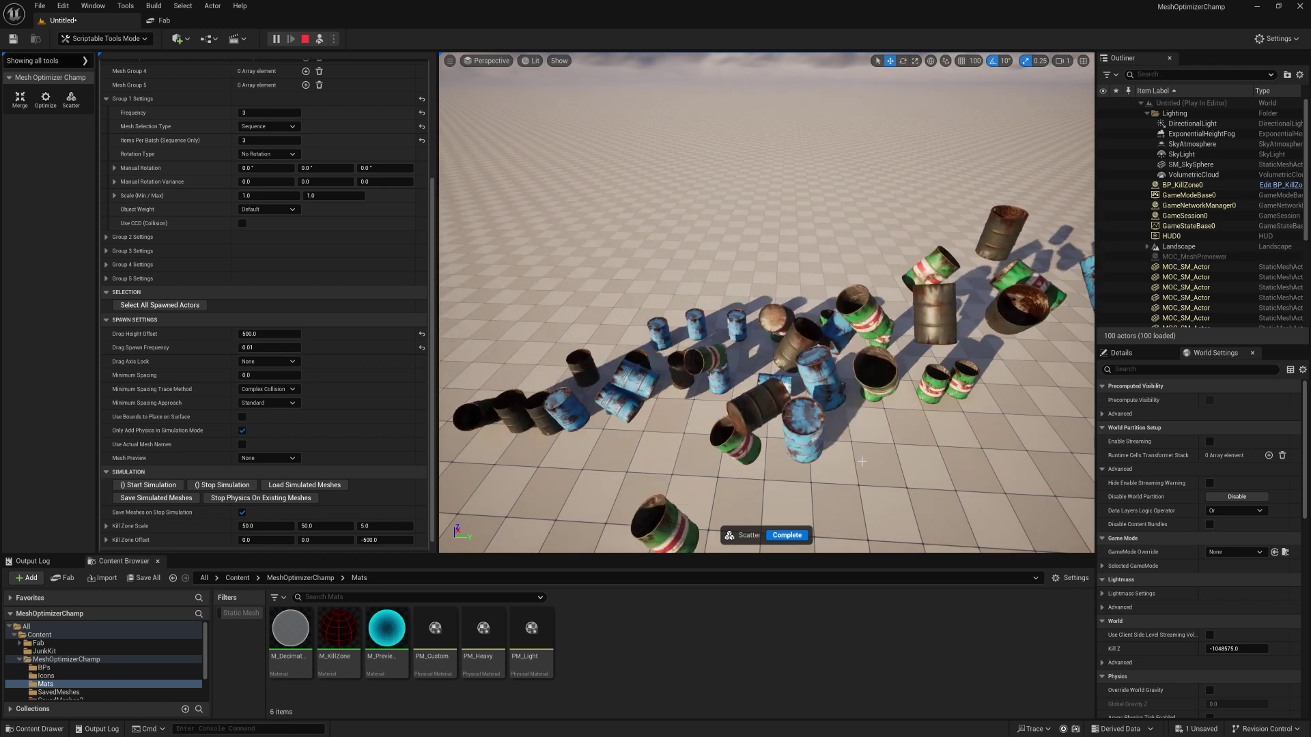
pyautogui.click(422, 348)
pyautogui.press('Escape')
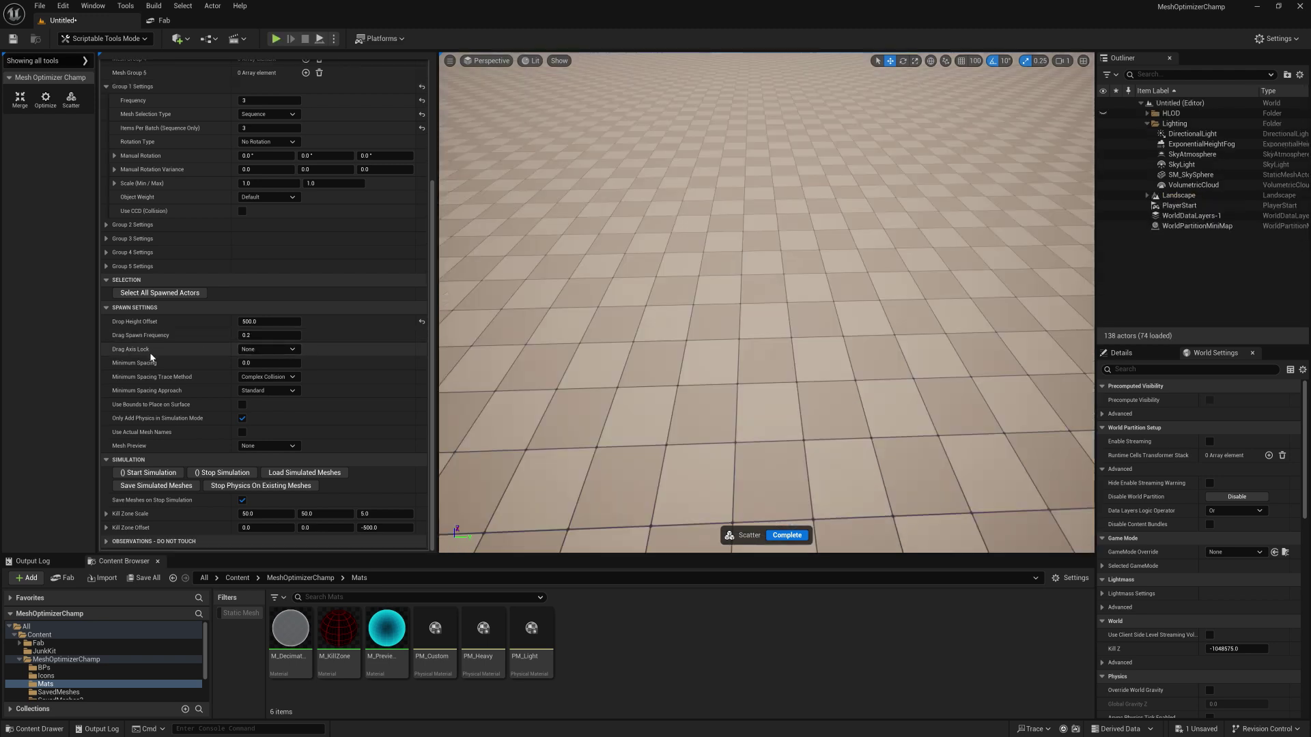
# Step: Set Drag Axis Lock to Lock X Axis and scatter a straight row of barrels across the ground
pyautogui.click(294, 350)
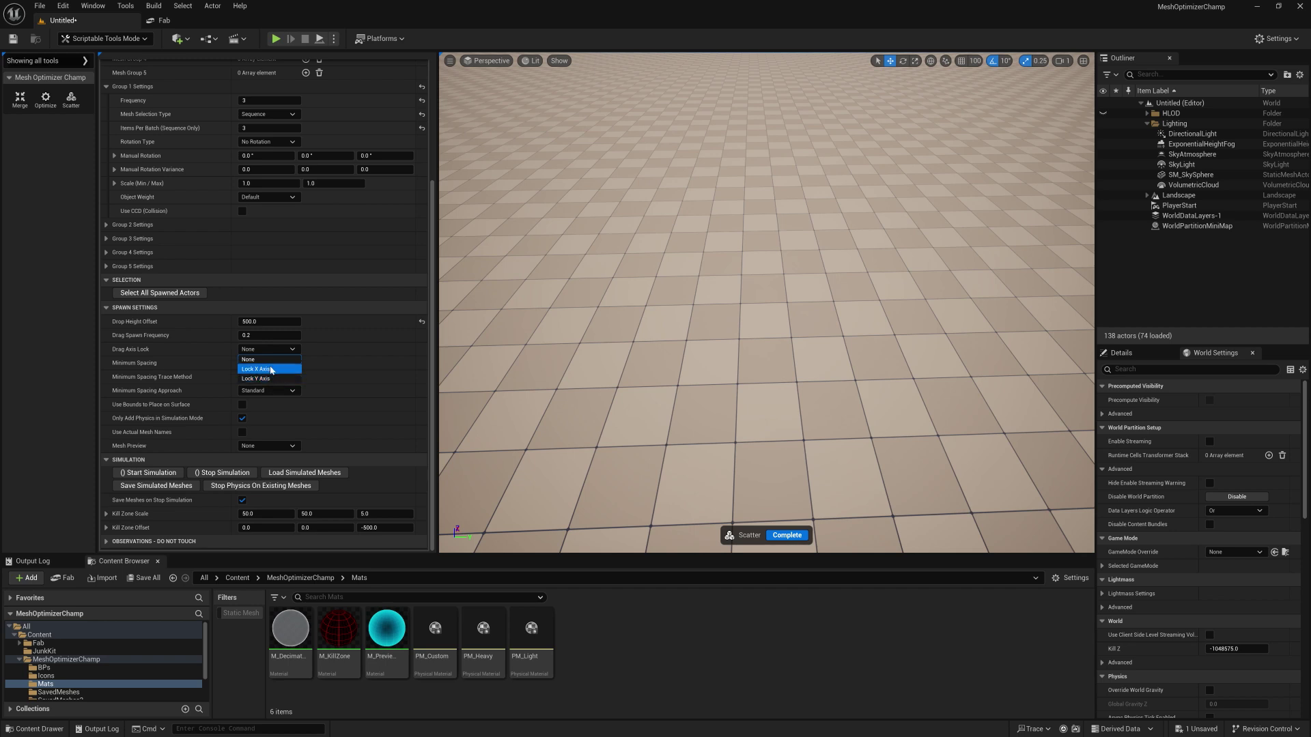
pyautogui.click(270, 369)
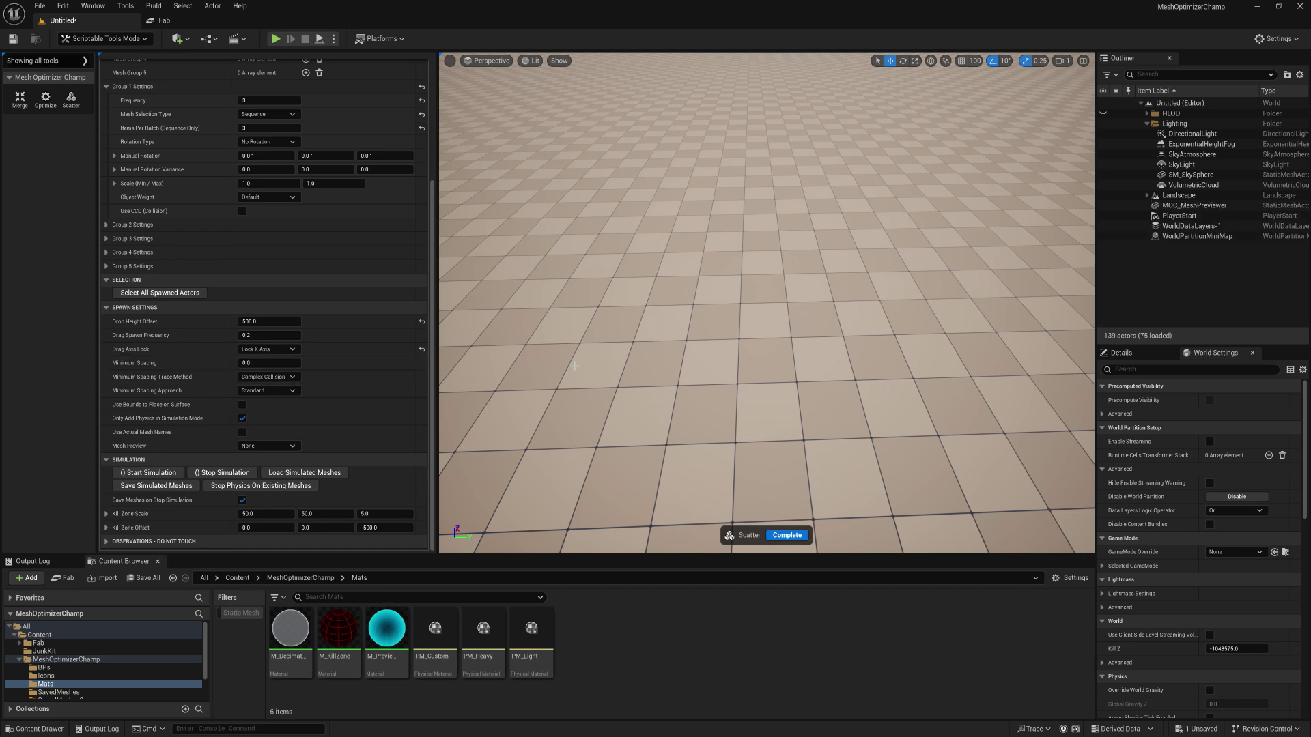
pyautogui.moveTo(574, 366)
pyautogui.mouseDown()
pyautogui.moveTo(1011, 379)
pyautogui.moveTo(506, 386)
pyautogui.moveTo(488, 399)
pyautogui.mouseUp()
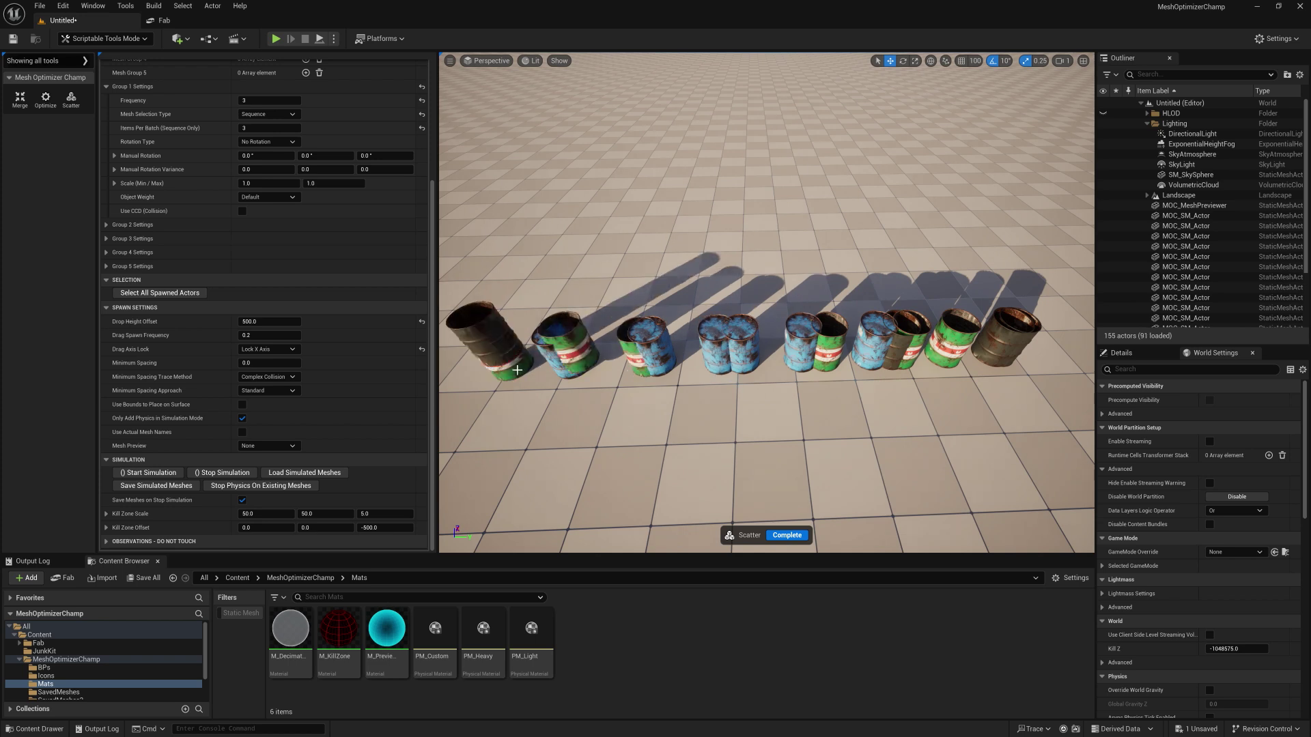
# Step: Set Drag Axis Lock to Lock Y Axis and scatter a line of barrels running away into the distance
pyautogui.click(268, 349)
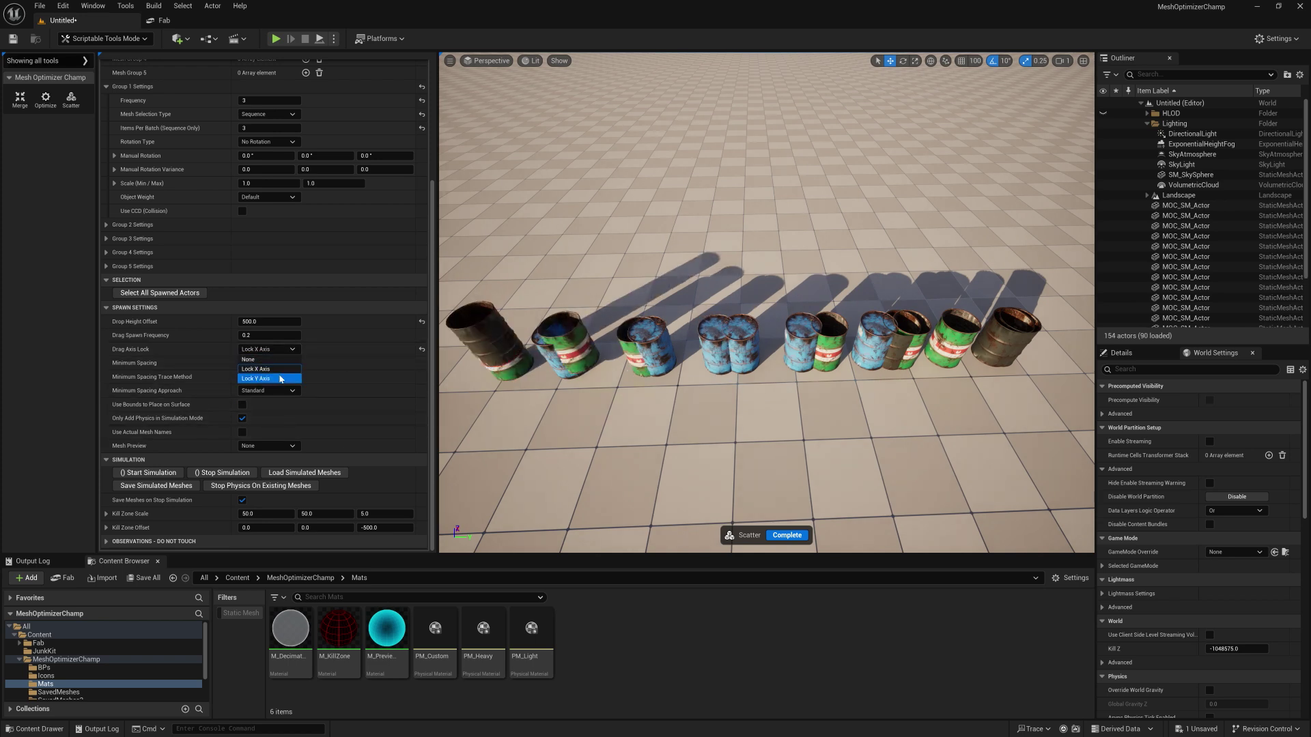
pyautogui.click(270, 379)
pyautogui.press('a')
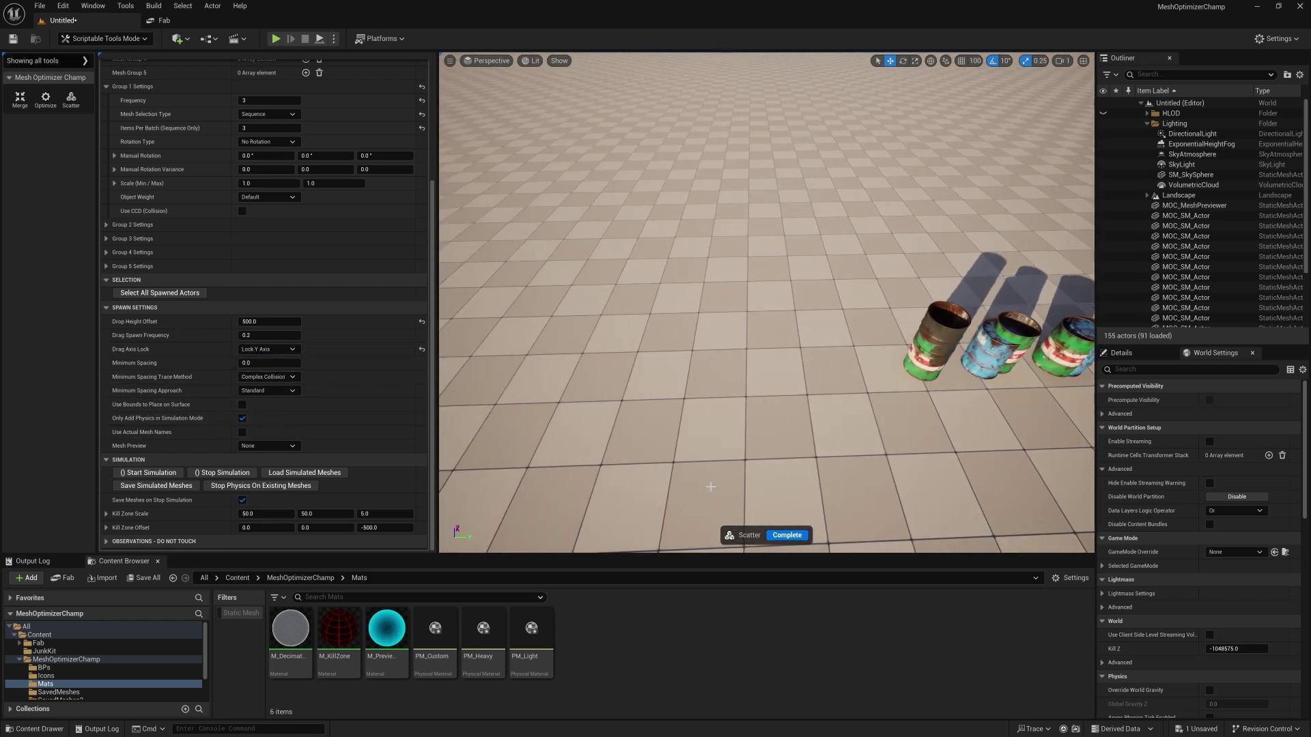
pyautogui.moveTo(711, 485); pyautogui.dragTo(704, 156)
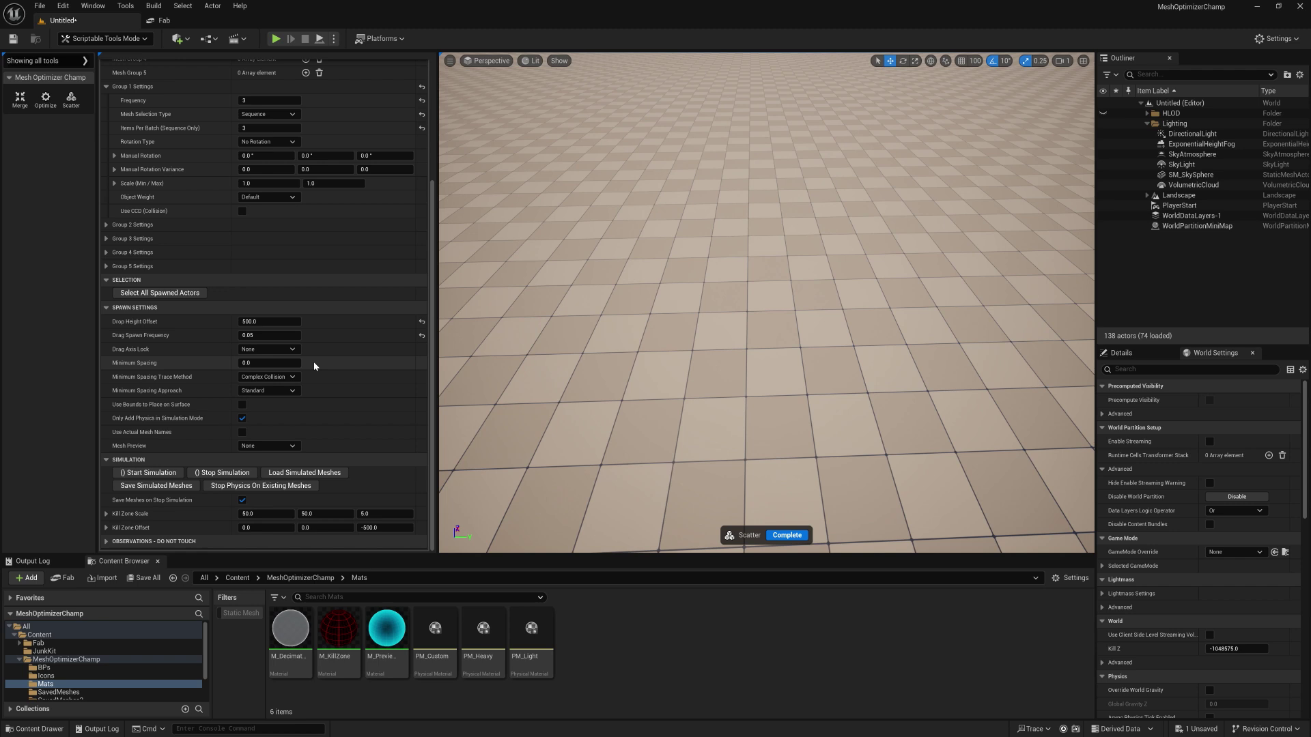
# Step: Set the Minimum Spacing to 10 and scatter a row of evenly spaced barrels
pyautogui.click(273, 363)
pyautogui.write('10')
pyautogui.press('Return')
pyautogui.moveTo(548, 353); pyautogui.dragTo(1009, 359)
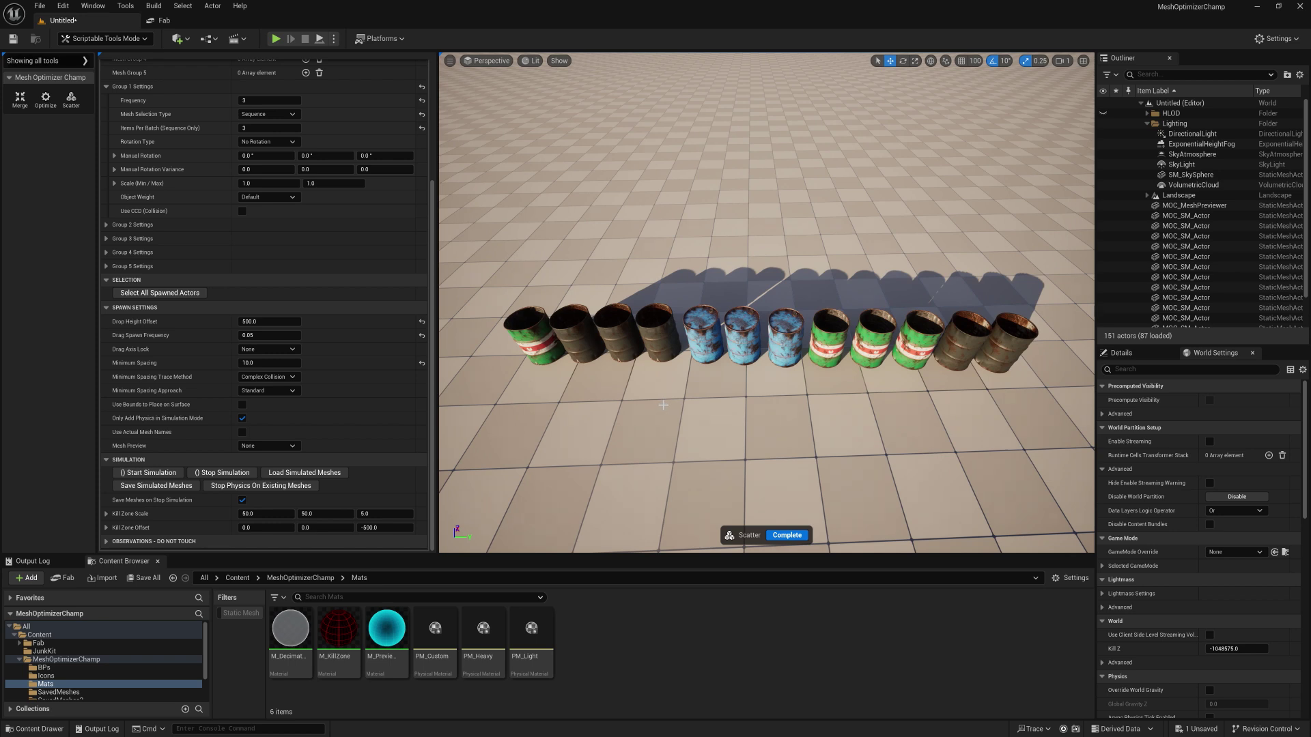
# Step: Review the available options for Minimum Spacing Trace Method and Minimum Spacing Approach
pyautogui.click(294, 377)
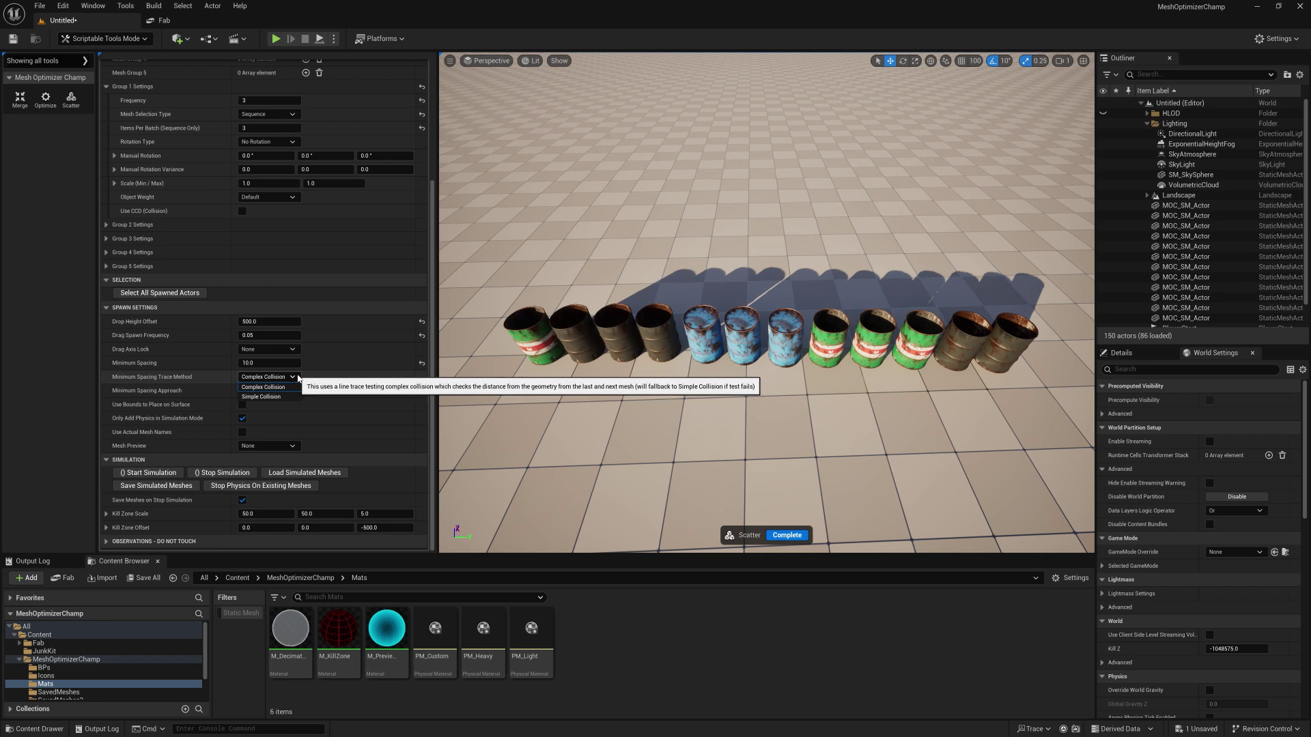
pyautogui.click(309, 374)
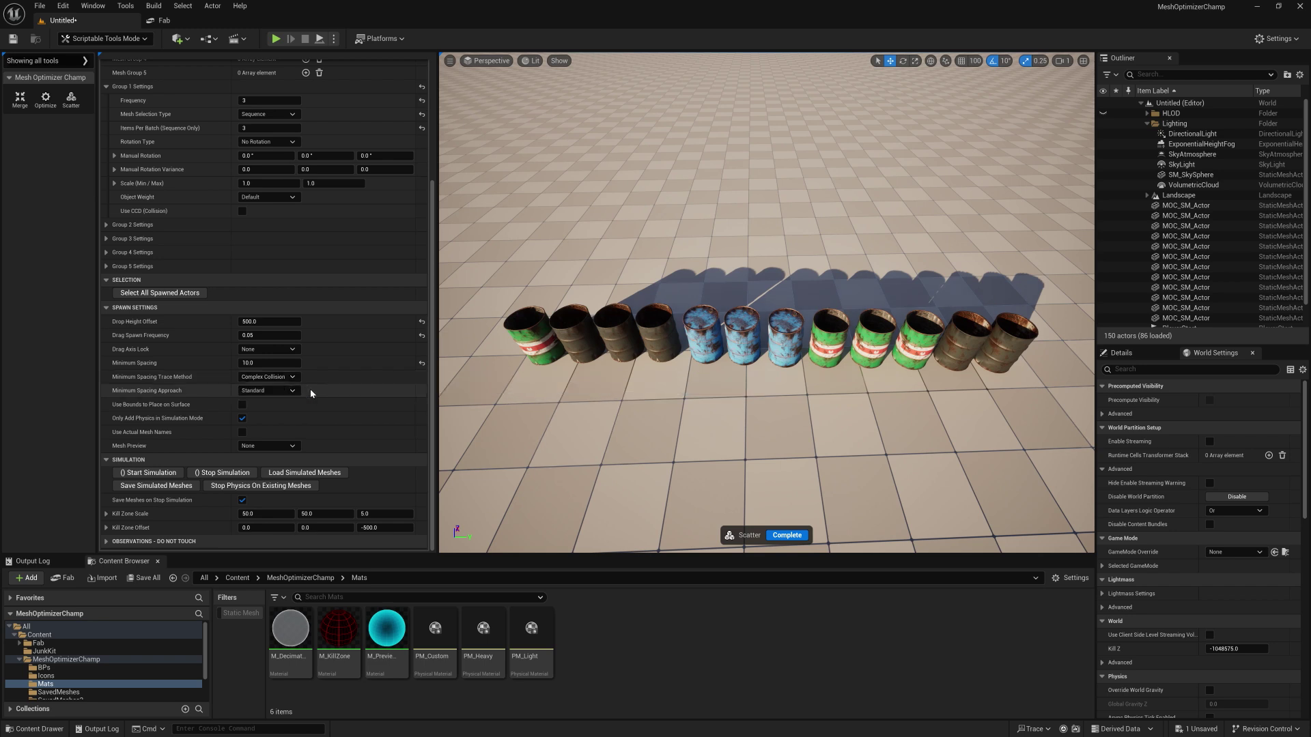
pyautogui.click(293, 391)
pyautogui.click(307, 388)
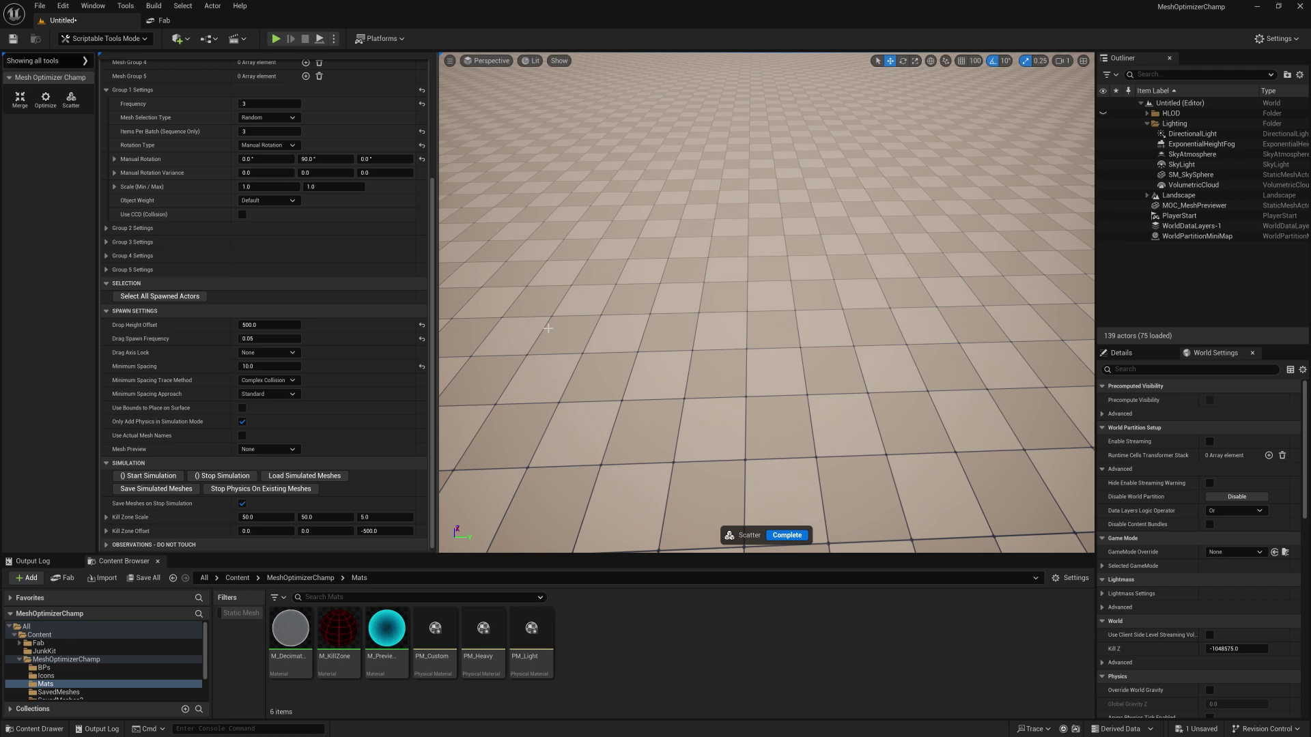
# Step: Scatter rows of manually rotated barrels across the ground
pyautogui.moveTo(548, 328); pyautogui.dragTo(918, 350)
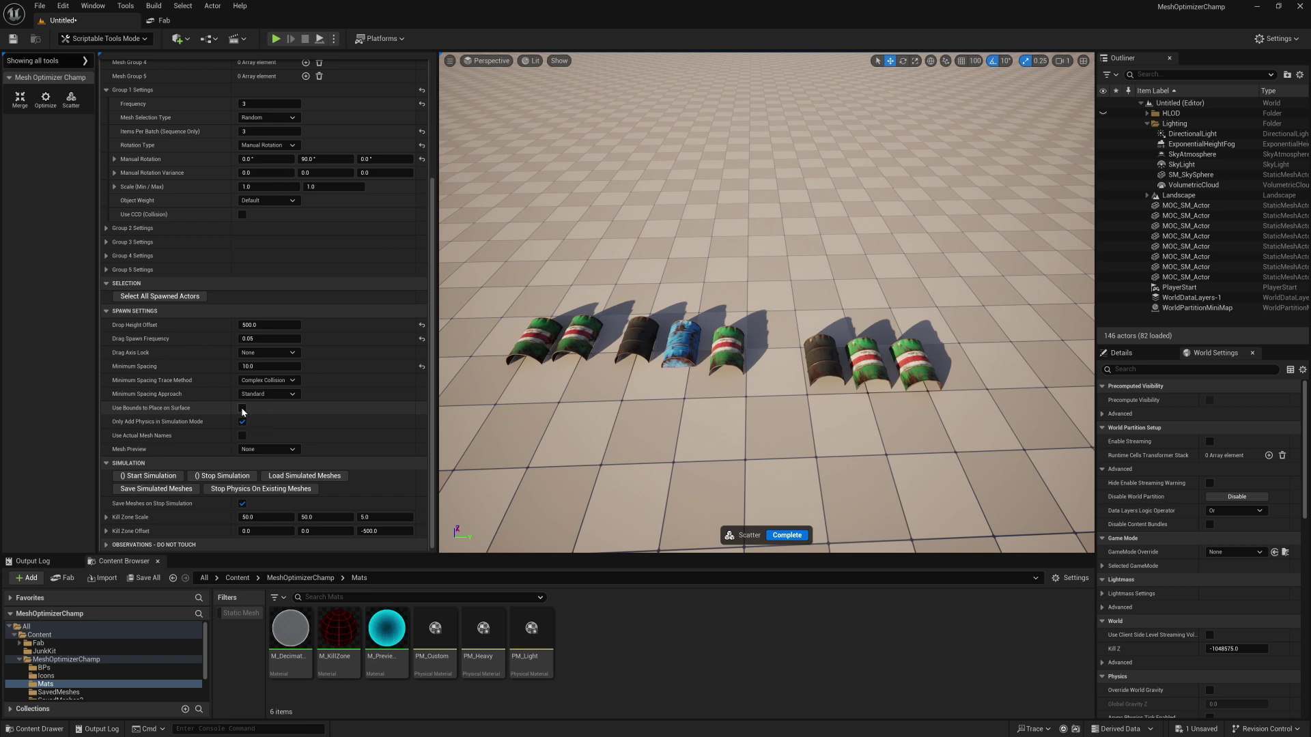
pyautogui.moveTo(471, 445); pyautogui.dragTo(970, 445)
pyautogui.press('s')
pyautogui.moveTo(969, 446)
pyautogui.mouseDown(button='right')
pyautogui.moveTo(969, 506)
pyautogui.moveTo(976, 424)
pyautogui.mouseUp(button='right')
pyautogui.press('w')
pyautogui.press('s')
pyautogui.press('w')
pyautogui.scroll(-3, 832, 408)
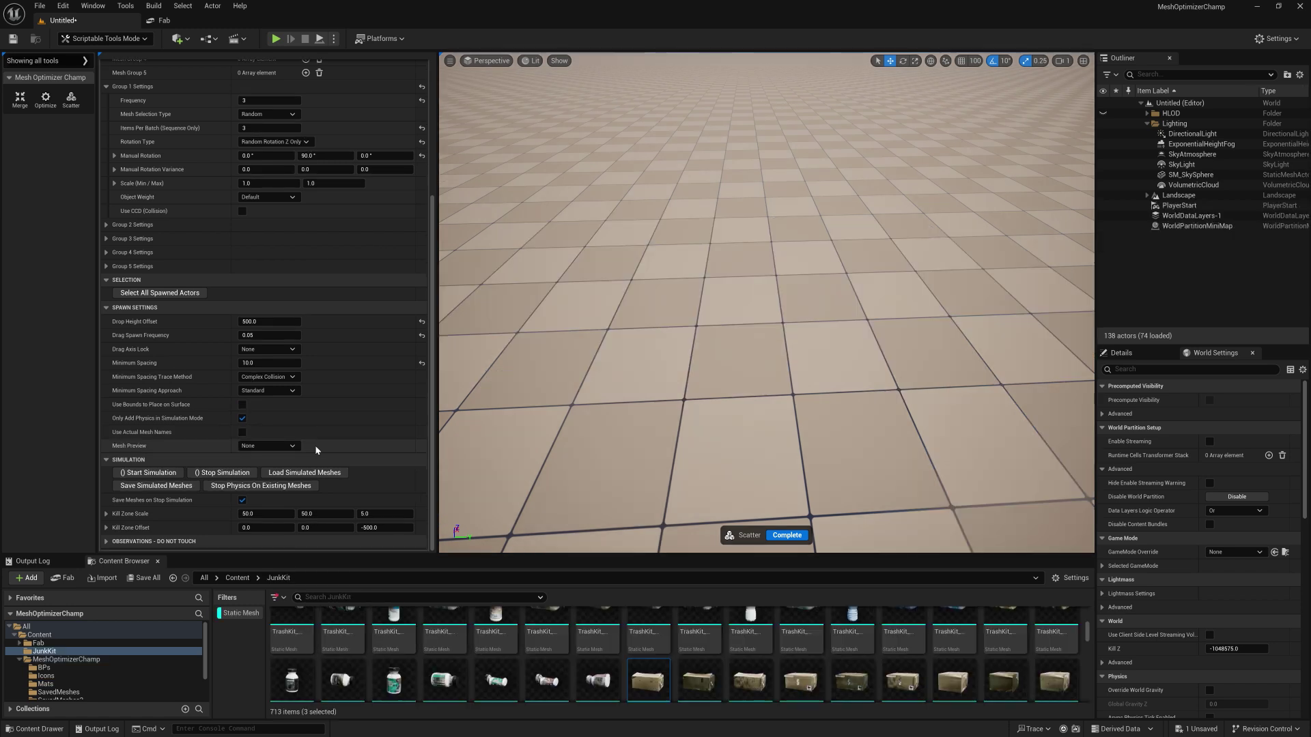
# Step: Set Mesh Preview to Proxy Mesh and scatter barrels, boxes and bottles on the ground
pyautogui.click(269, 448)
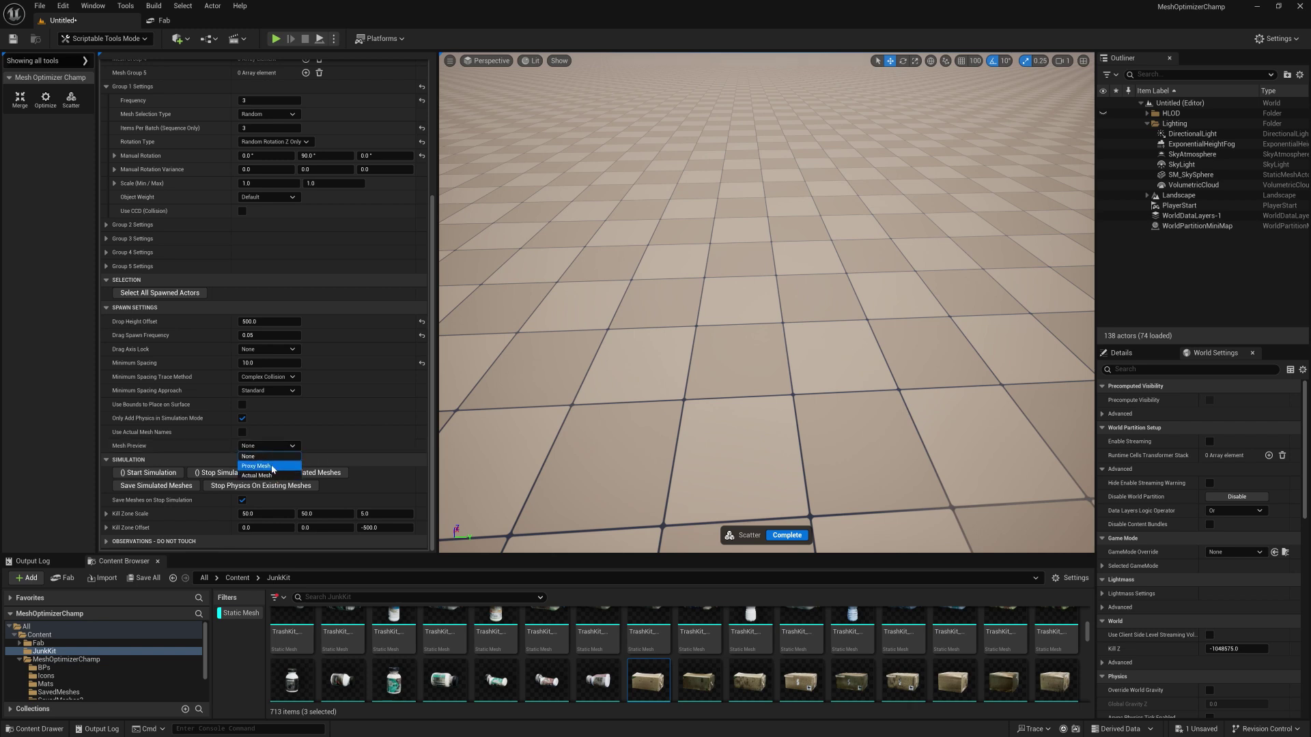
pyautogui.click(272, 467)
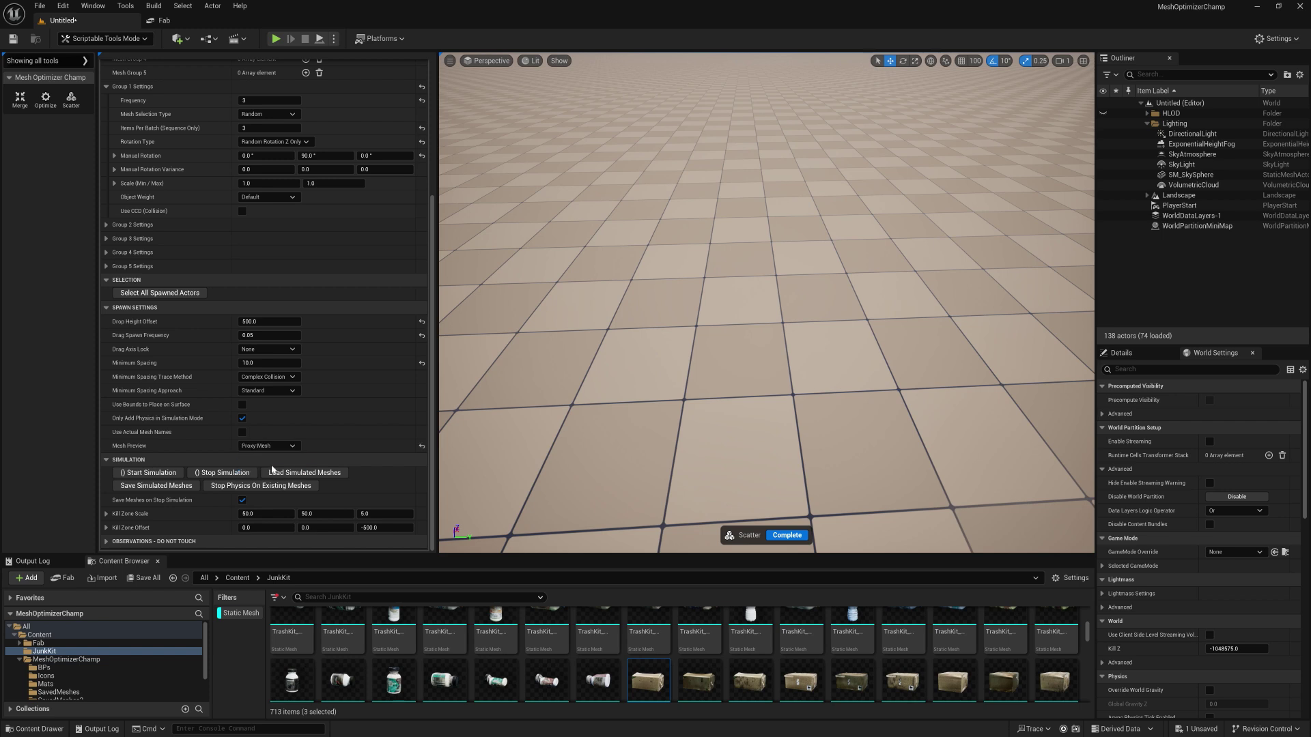
pyautogui.moveTo(581, 304)
pyautogui.mouseDown()
pyautogui.moveTo(679, 311)
pyautogui.moveTo(555, 294)
pyautogui.moveTo(527, 320)
pyautogui.moveTo(510, 299)
pyautogui.moveTo(567, 226)
pyautogui.mouseUp()
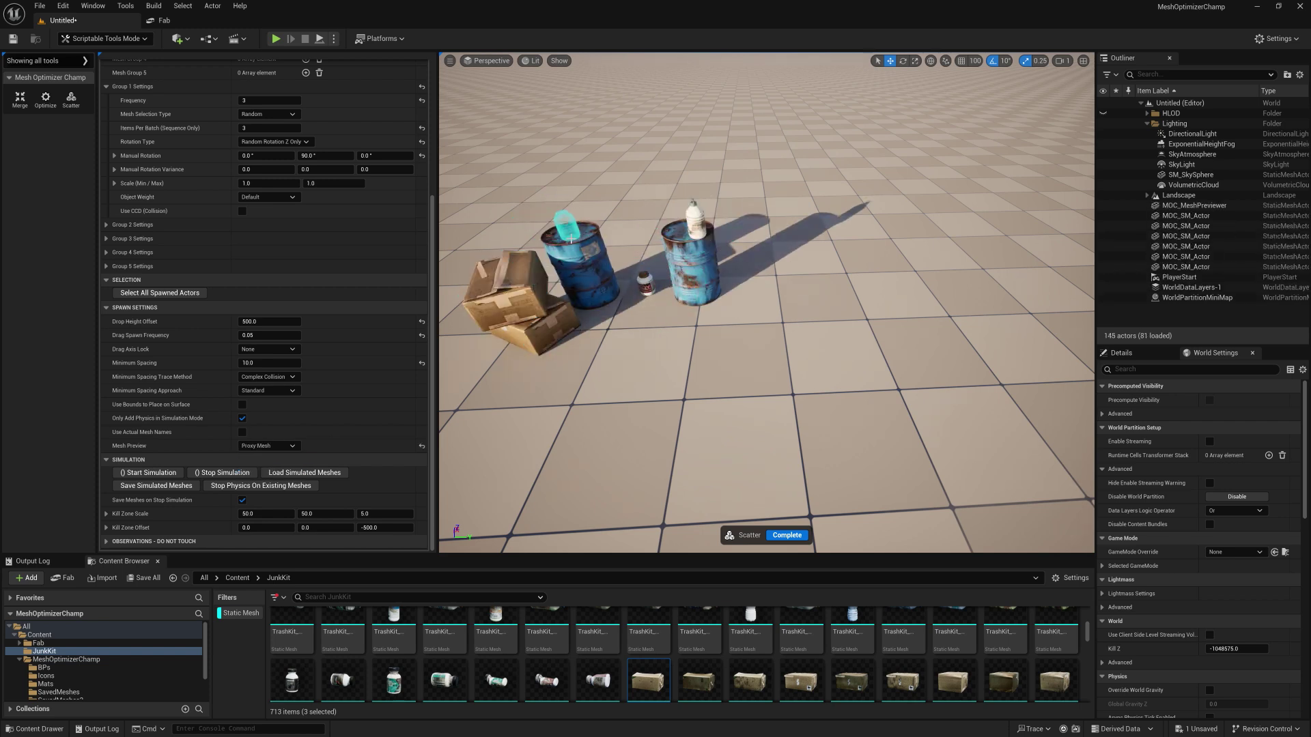
# Step: Set Mesh Preview to Actual Mesh and place more barrels, boxes and bottles in front of and on top of the existing ones
pyautogui.click(269, 445)
pyautogui.click(270, 478)
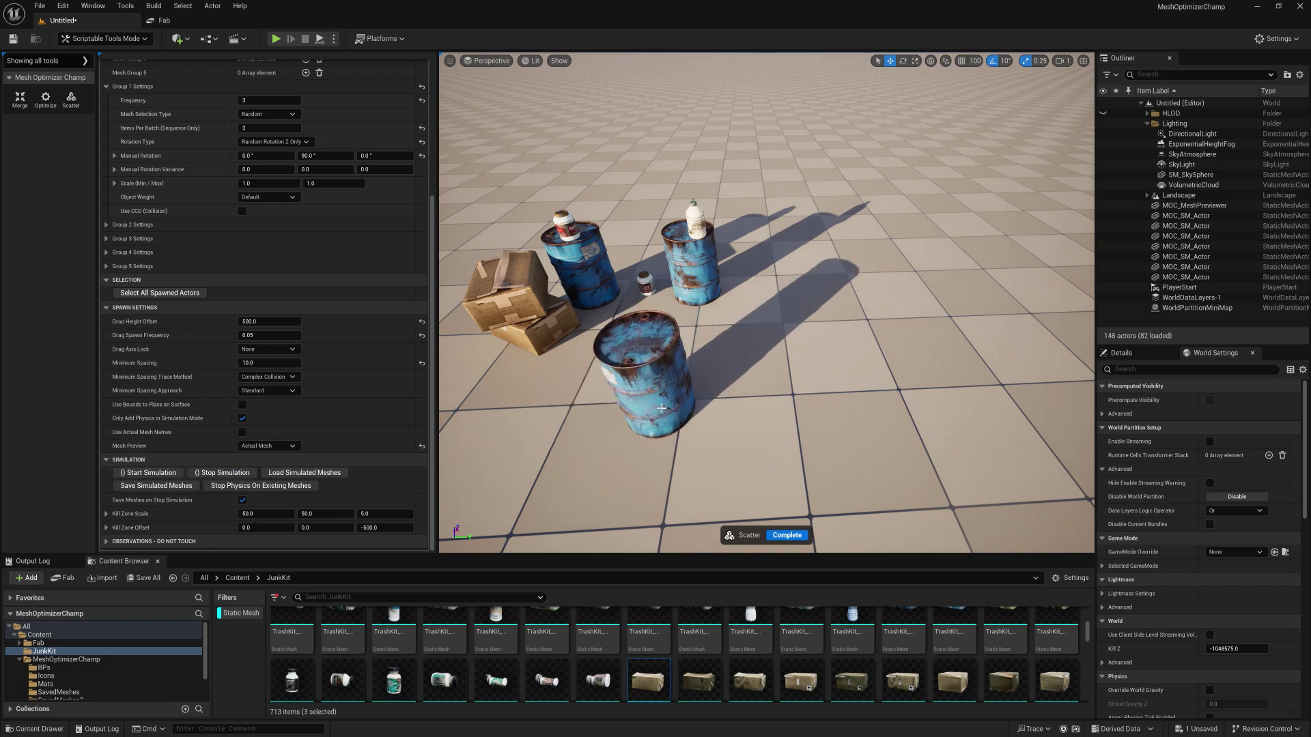
pyautogui.click(654, 409)
pyautogui.click(662, 333)
pyautogui.click(625, 347)
pyautogui.moveTo(711, 351); pyautogui.dragTo(872, 411)
pyautogui.click(873, 411)
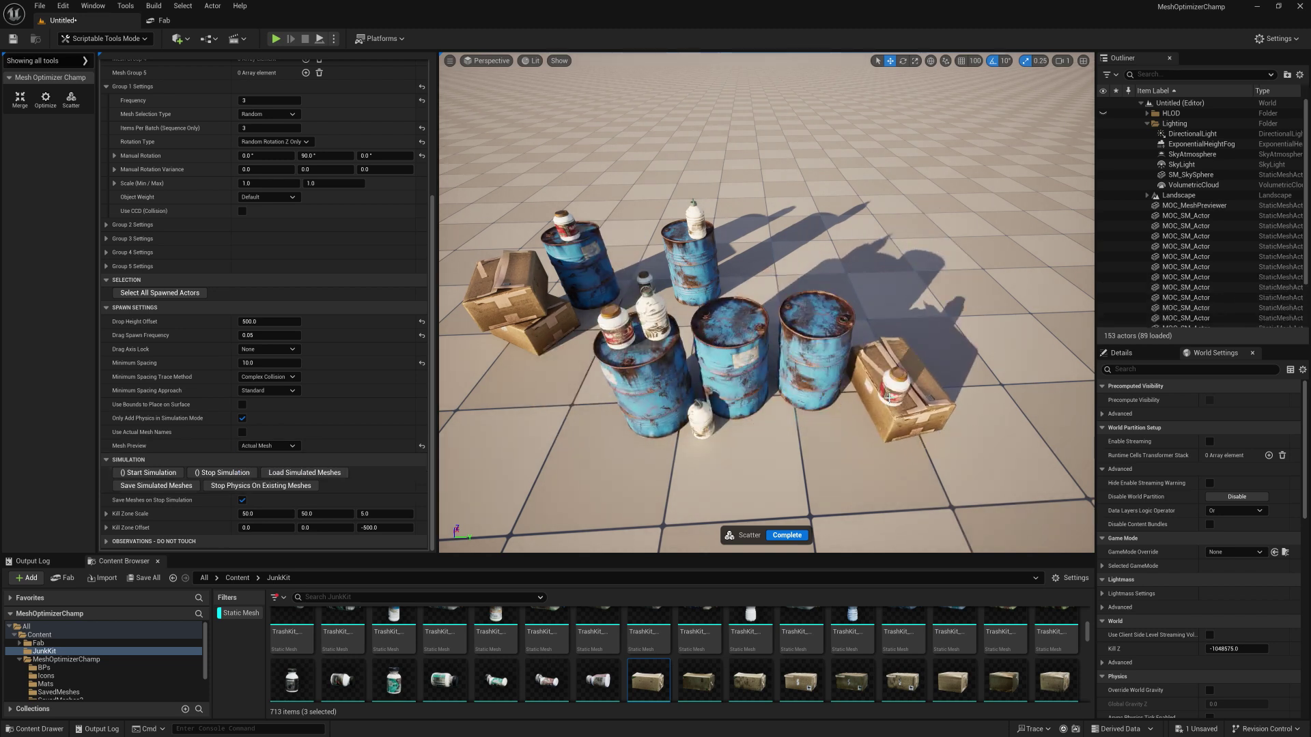
pyautogui.click(881, 379)
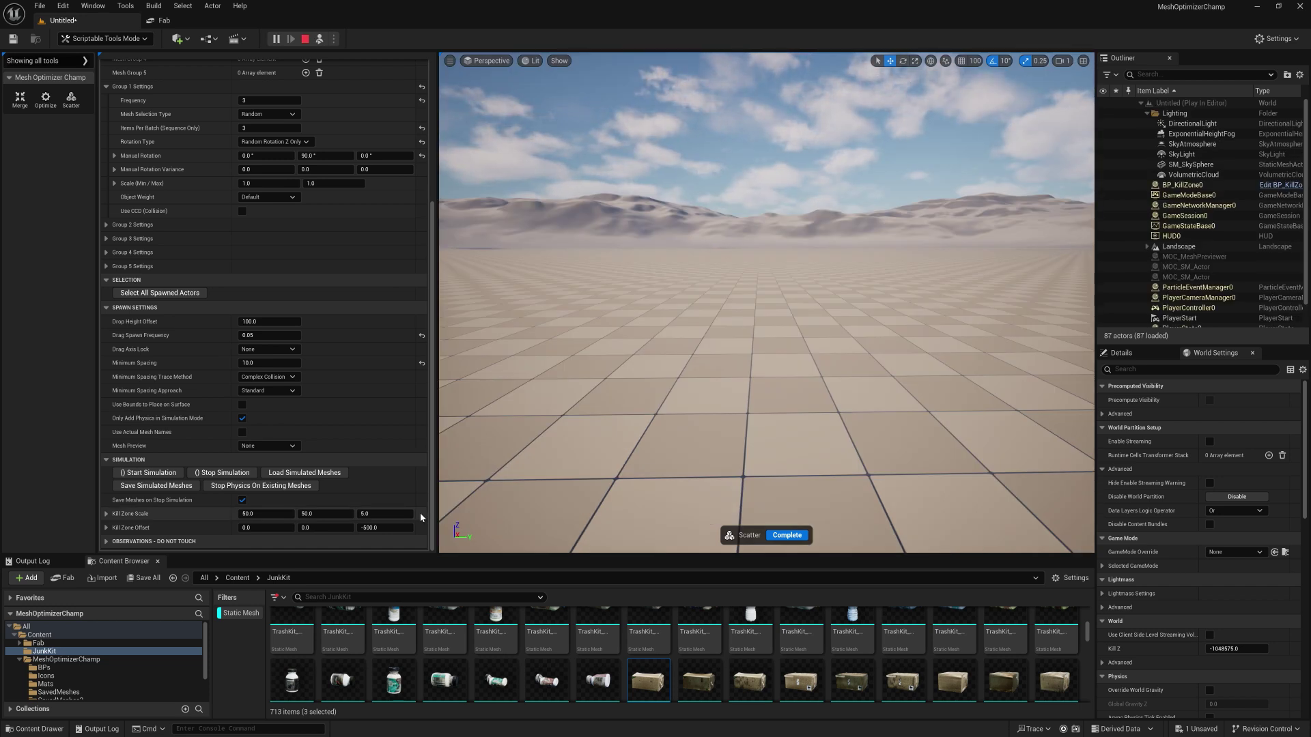
# Step: Drop a barrel, a box and a bottle onto the ground in the running simulation
pyautogui.click(736, 384)
pyautogui.click(761, 403)
pyautogui.click(691, 424)
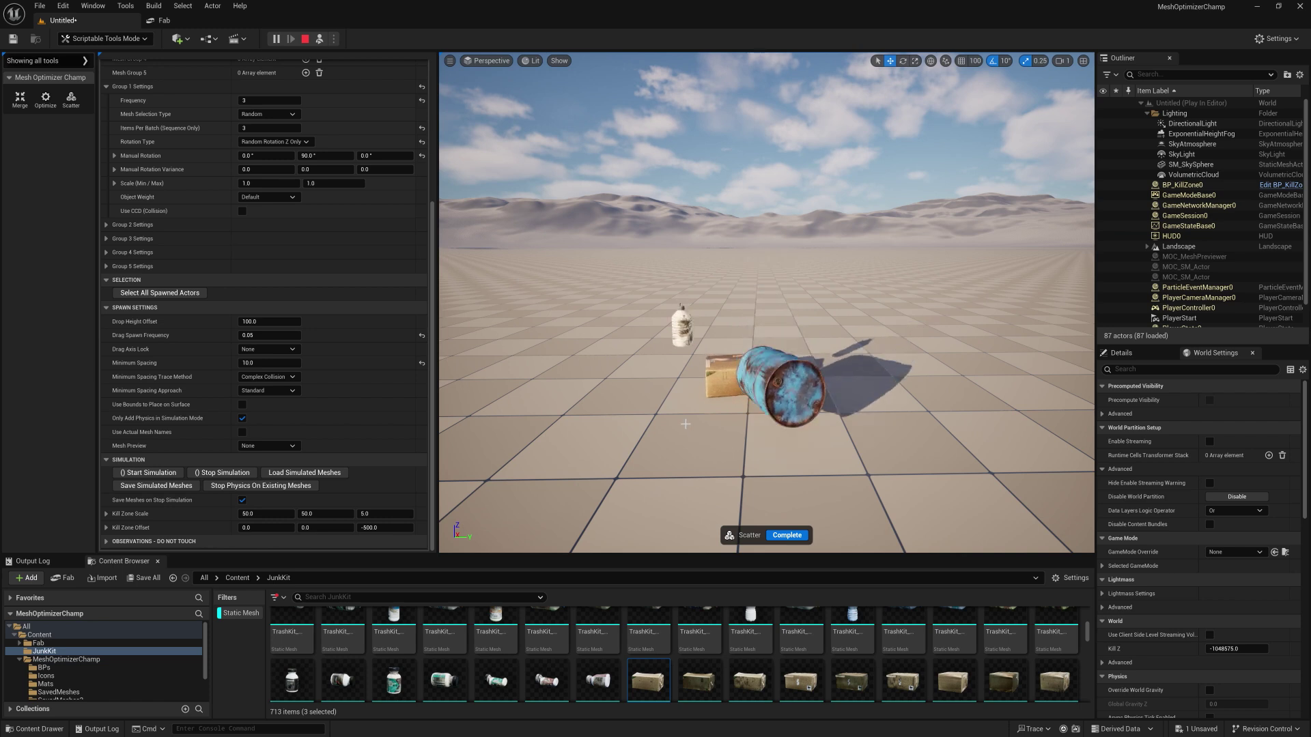
pyautogui.press('w')
pyautogui.moveTo(691, 424); pyautogui.dragTo(706, 376, button='right')
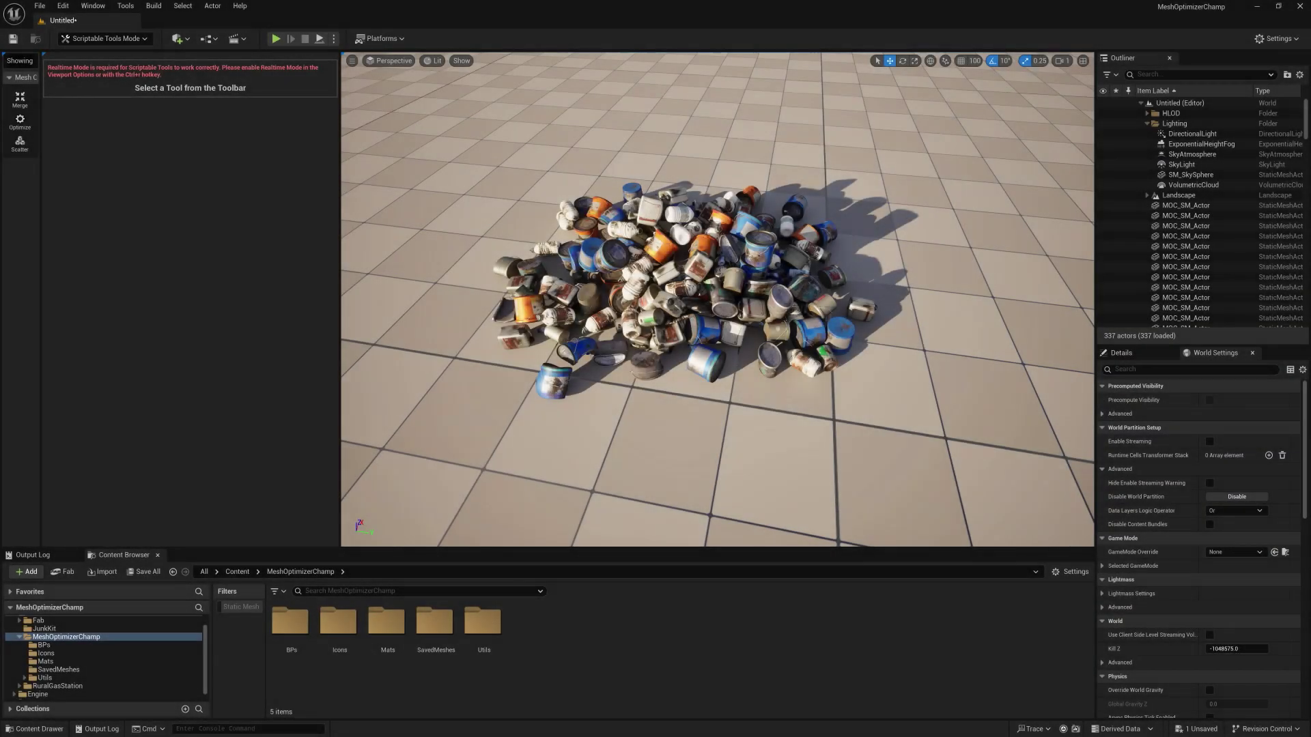
# Step: Open the Merge tool, select all spawned actors and set Adjust Pivot Position to Center-Bottom
pyautogui.click(20, 99)
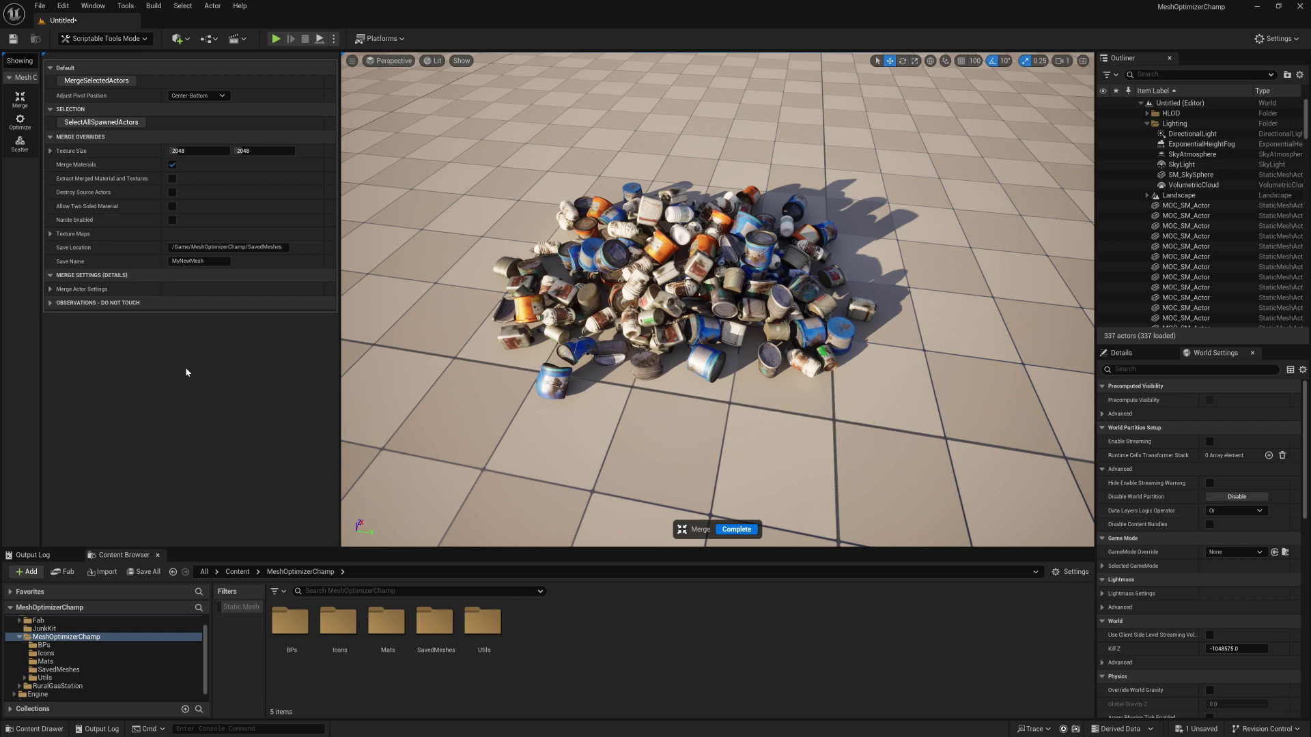
pyautogui.click(140, 122)
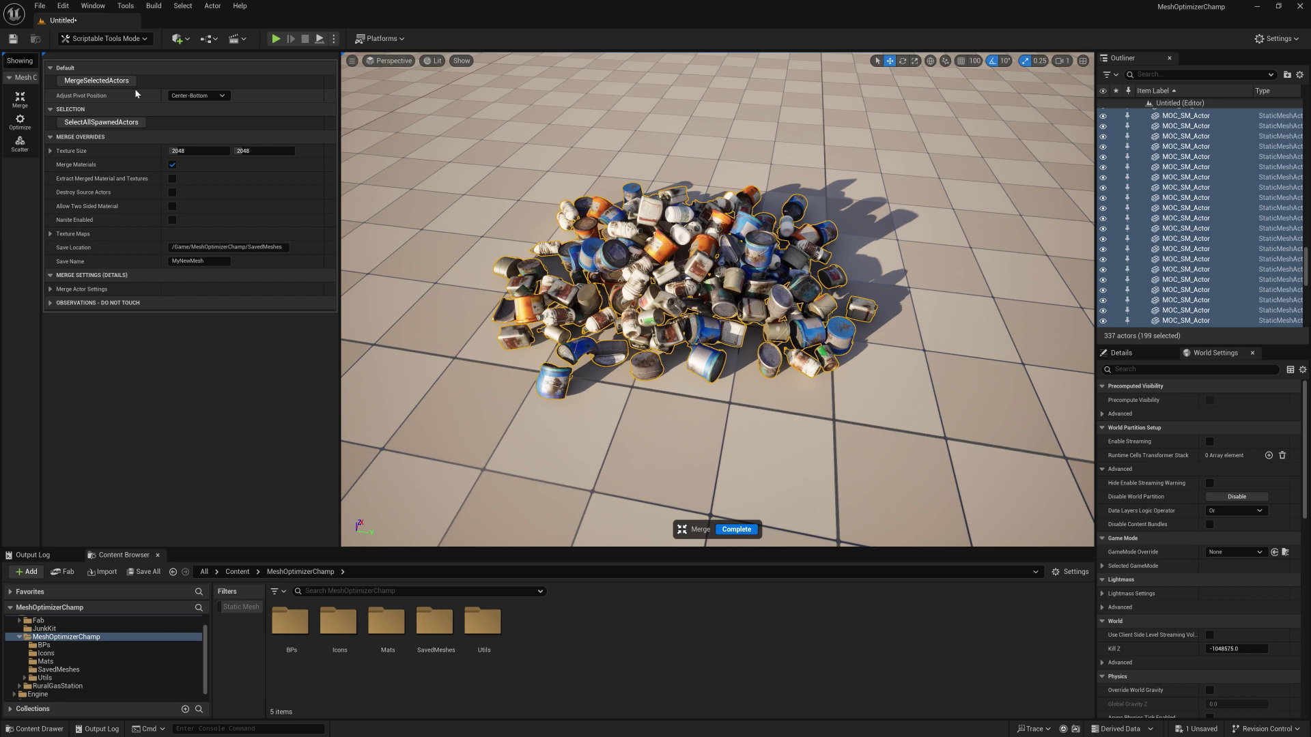
pyautogui.click(223, 96)
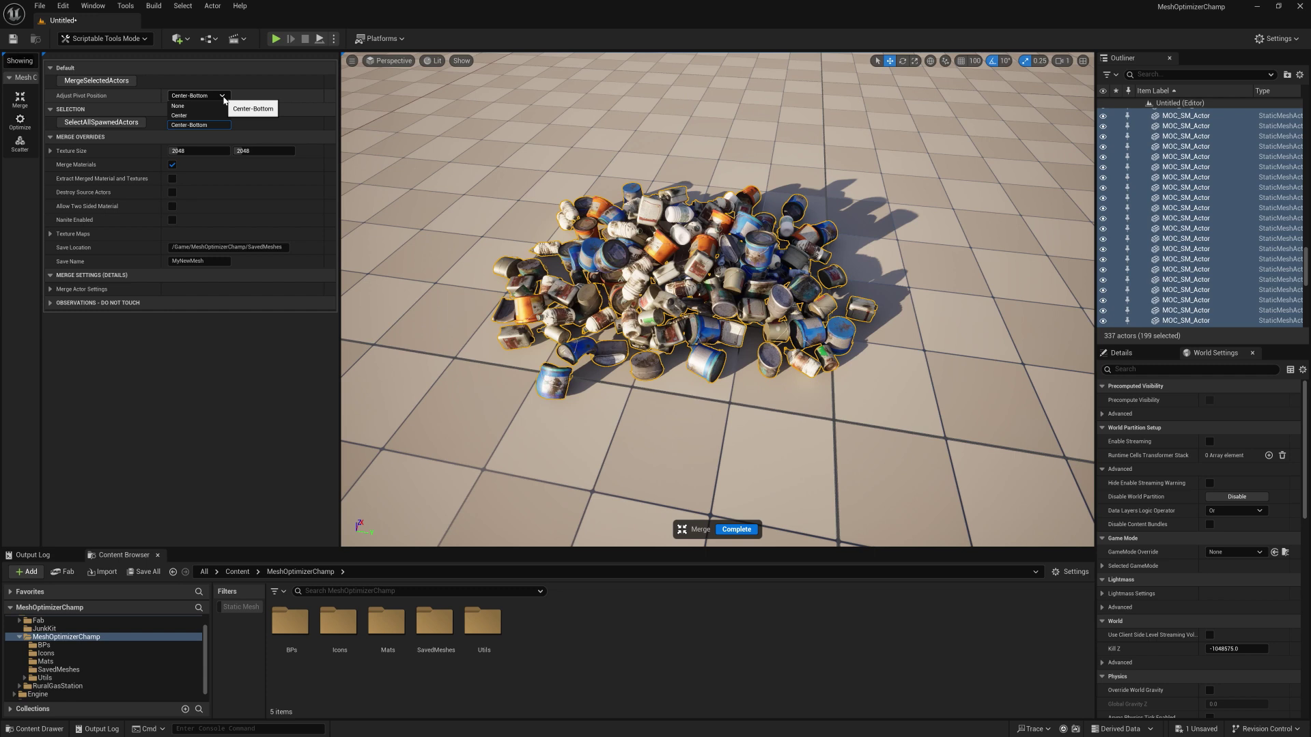
pyautogui.click(211, 128)
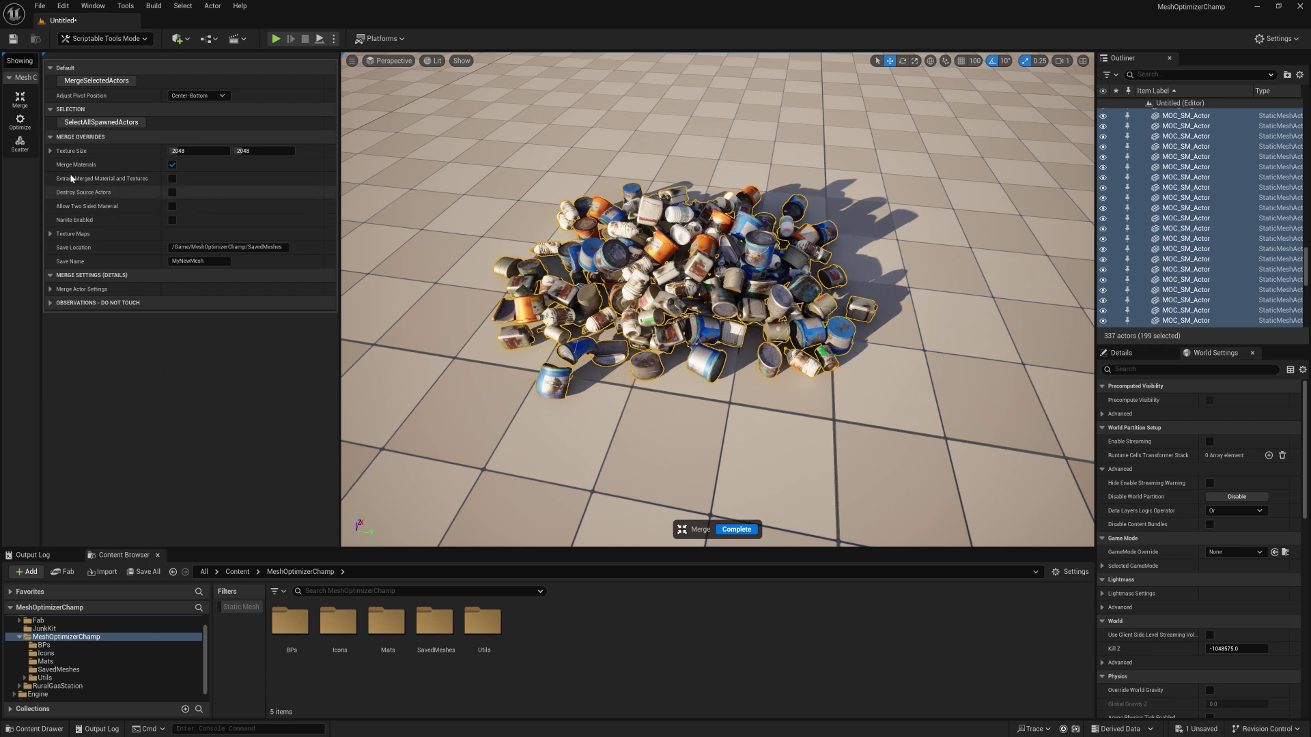
# Step: Examine the Merge tool's overrides, the Texture Maps options and the detailed Mesh Merging Settings
pyautogui.moveTo(66, 183)
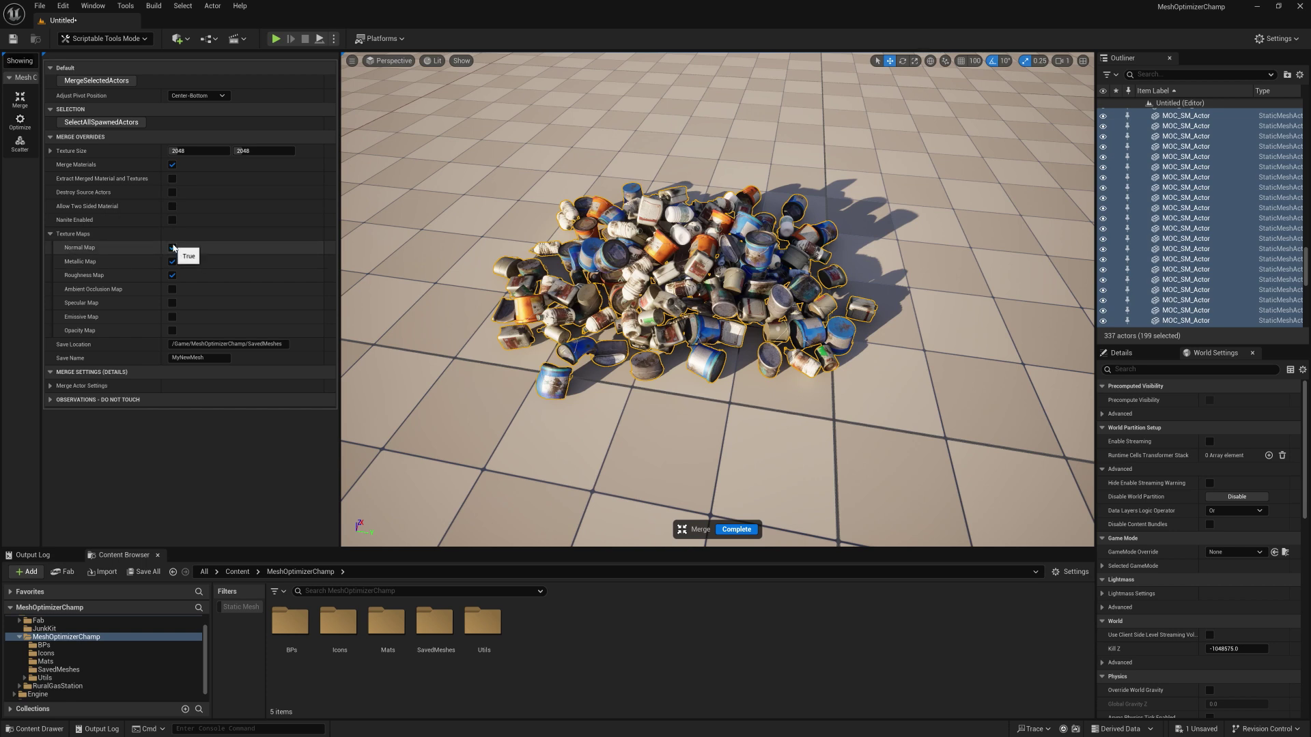
pyautogui.click(172, 275)
pyautogui.click(50, 234)
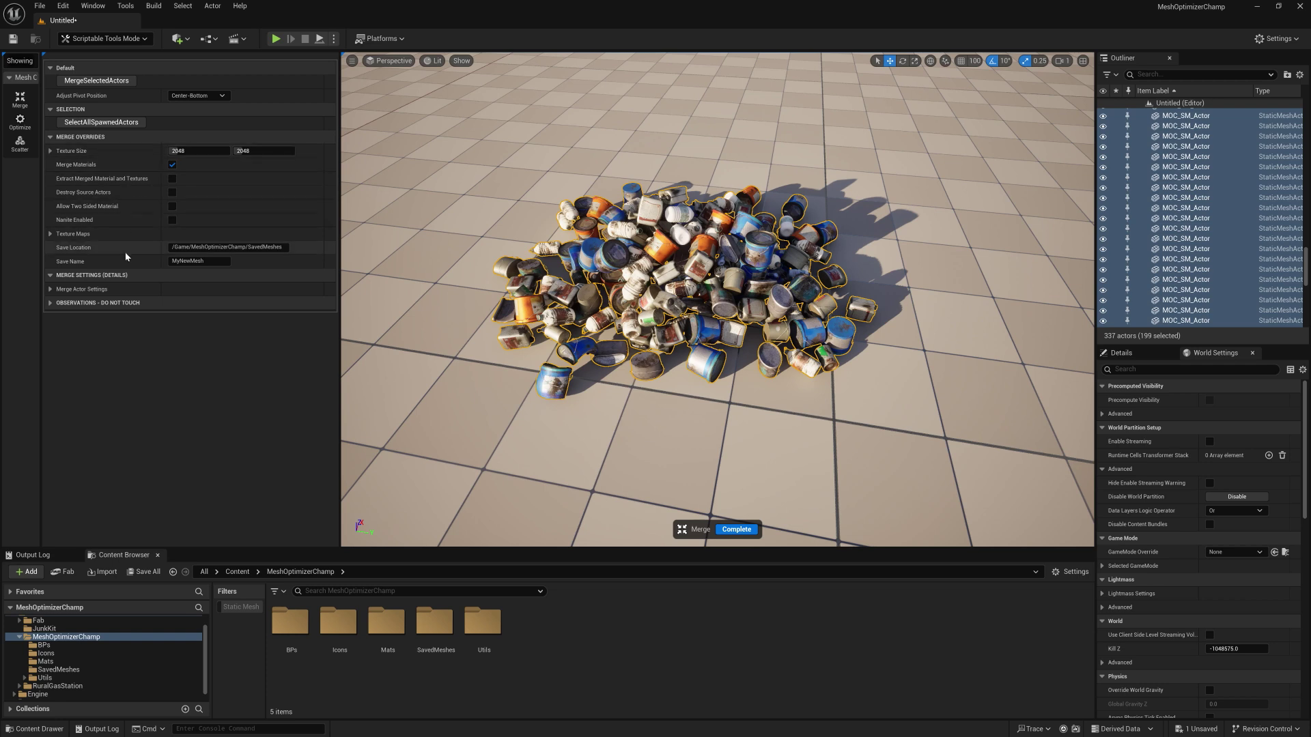
pyautogui.click(50, 290)
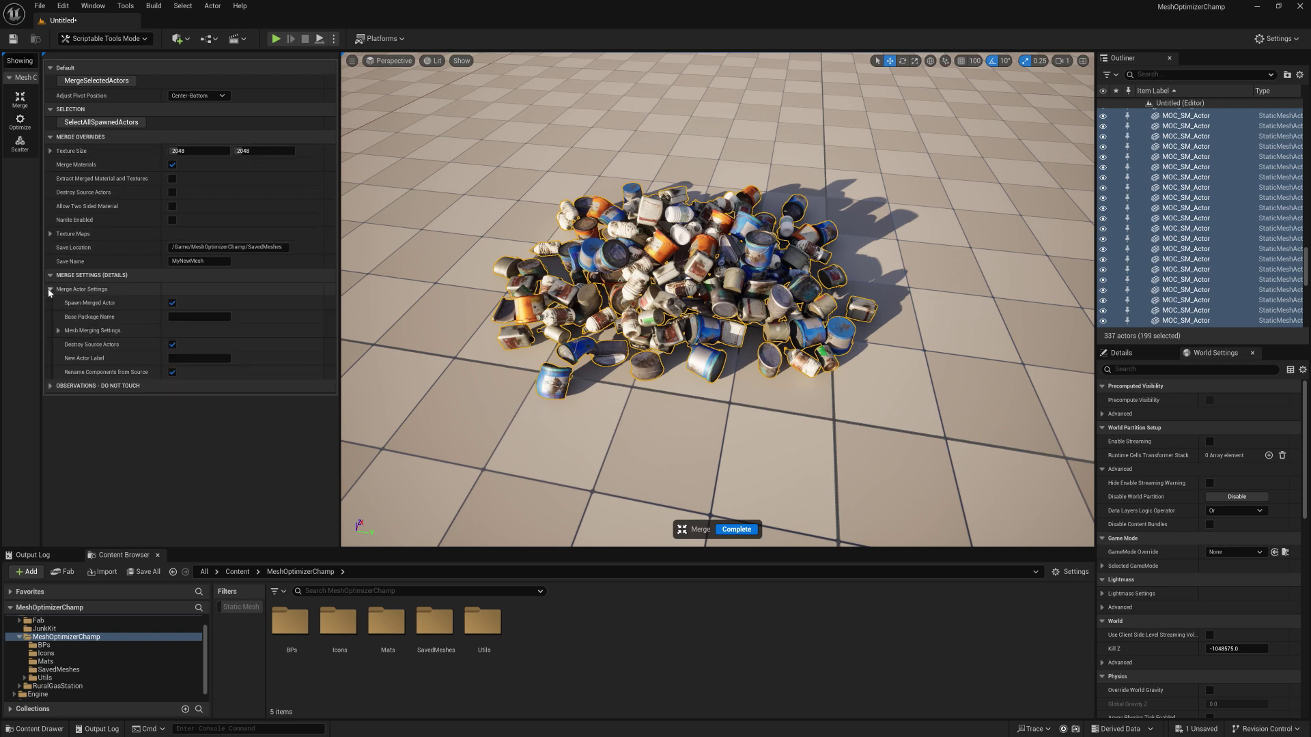
pyautogui.click(59, 330)
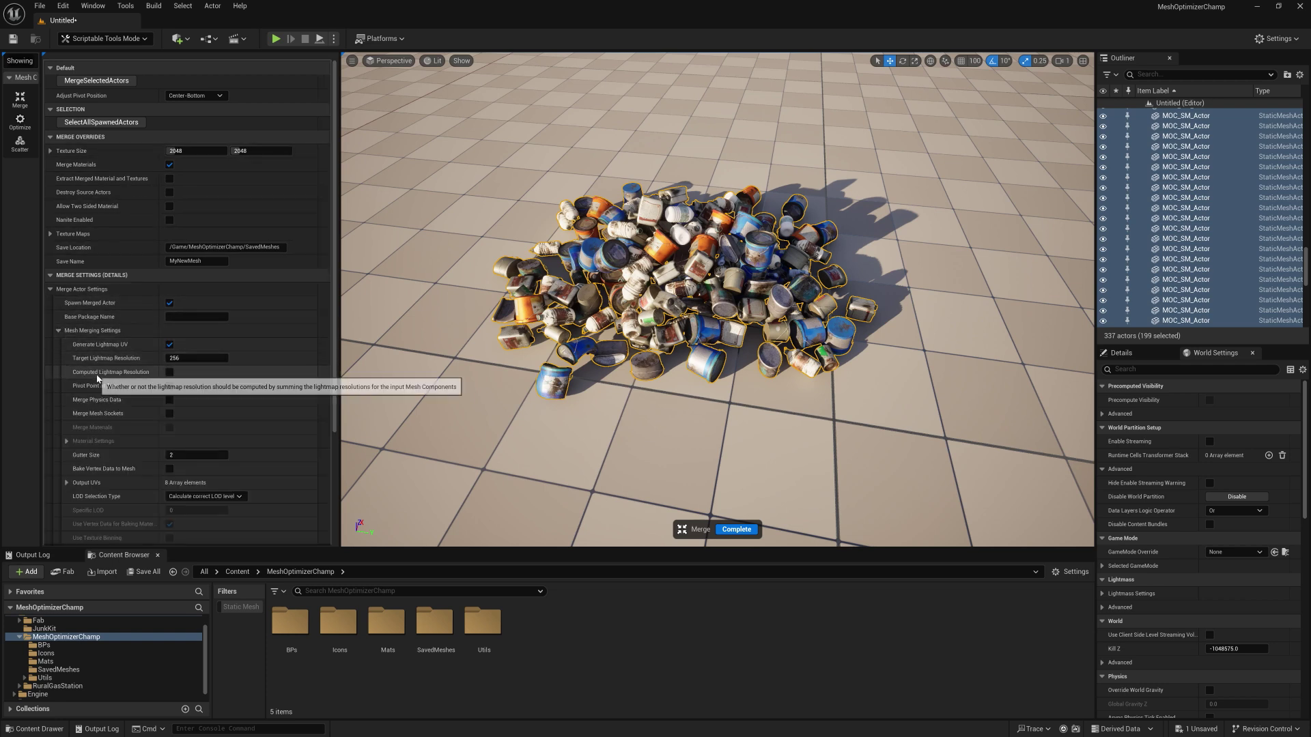
pyautogui.scroll(-4, 105, 362)
pyautogui.scroll(-1, 102, 204)
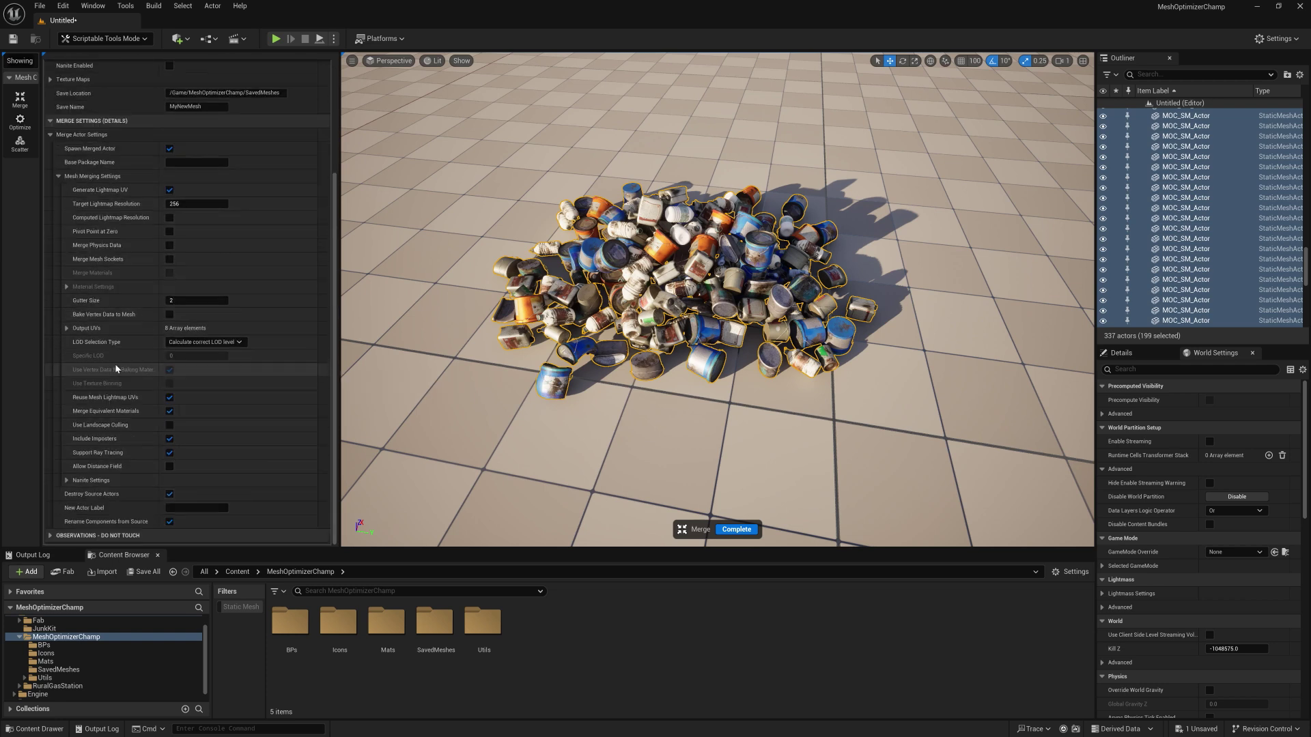
pyautogui.click(58, 177)
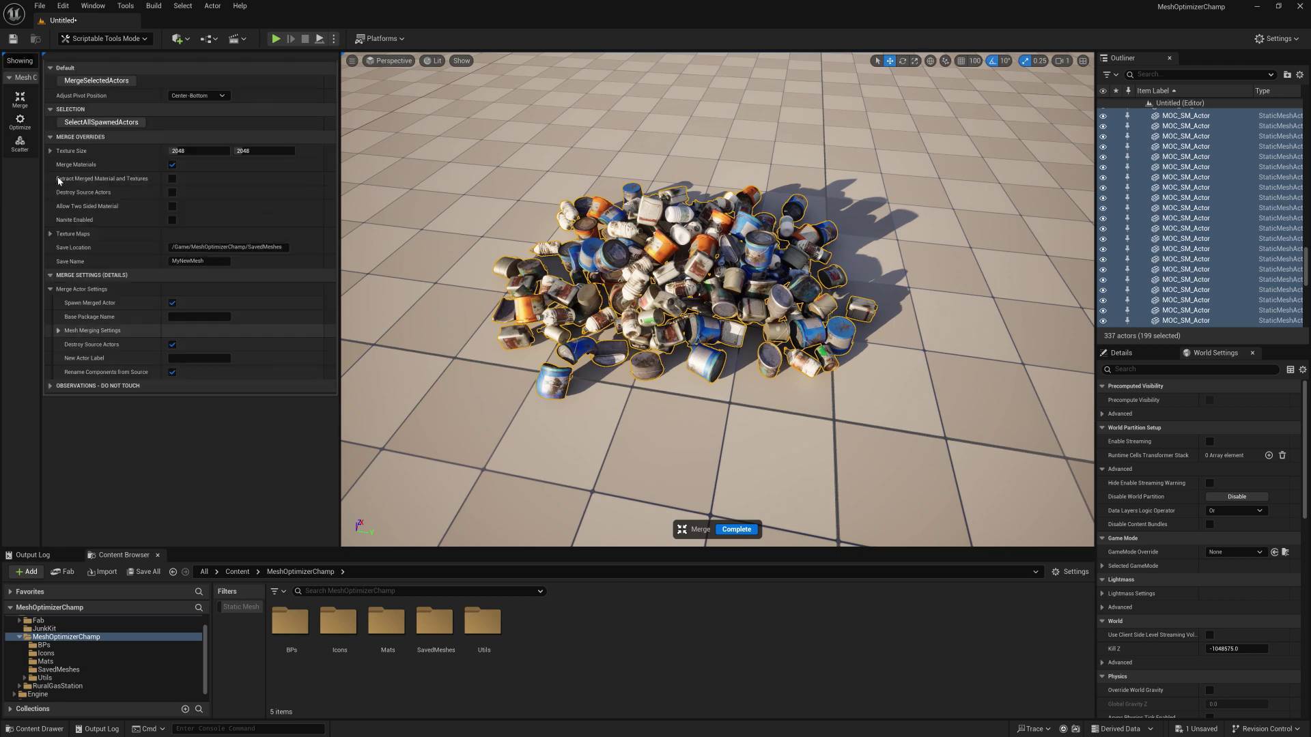
pyautogui.click(51, 289)
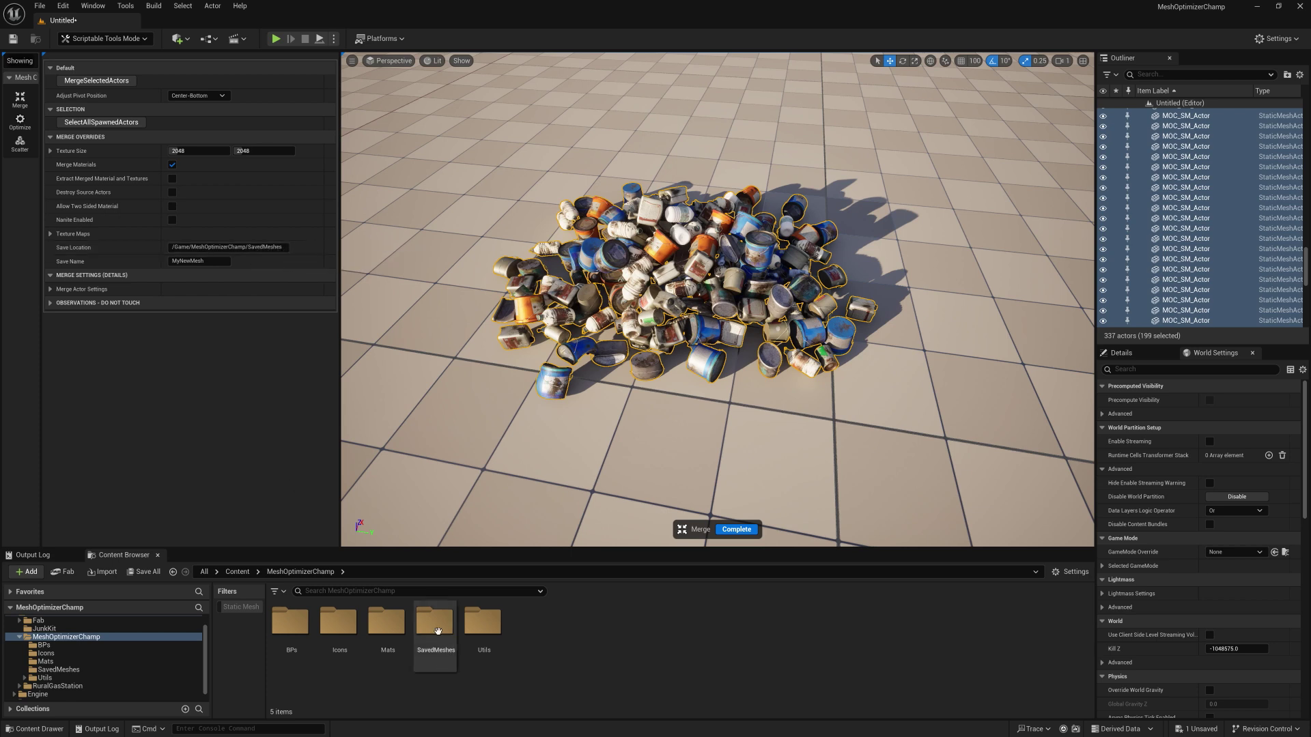
# Step: Set the Save Location to /Game/MeshOptimizerChamp/SavedMeshes2 and merge the selected actors
pyautogui.click(279, 247)
pyautogui.click(279, 246)
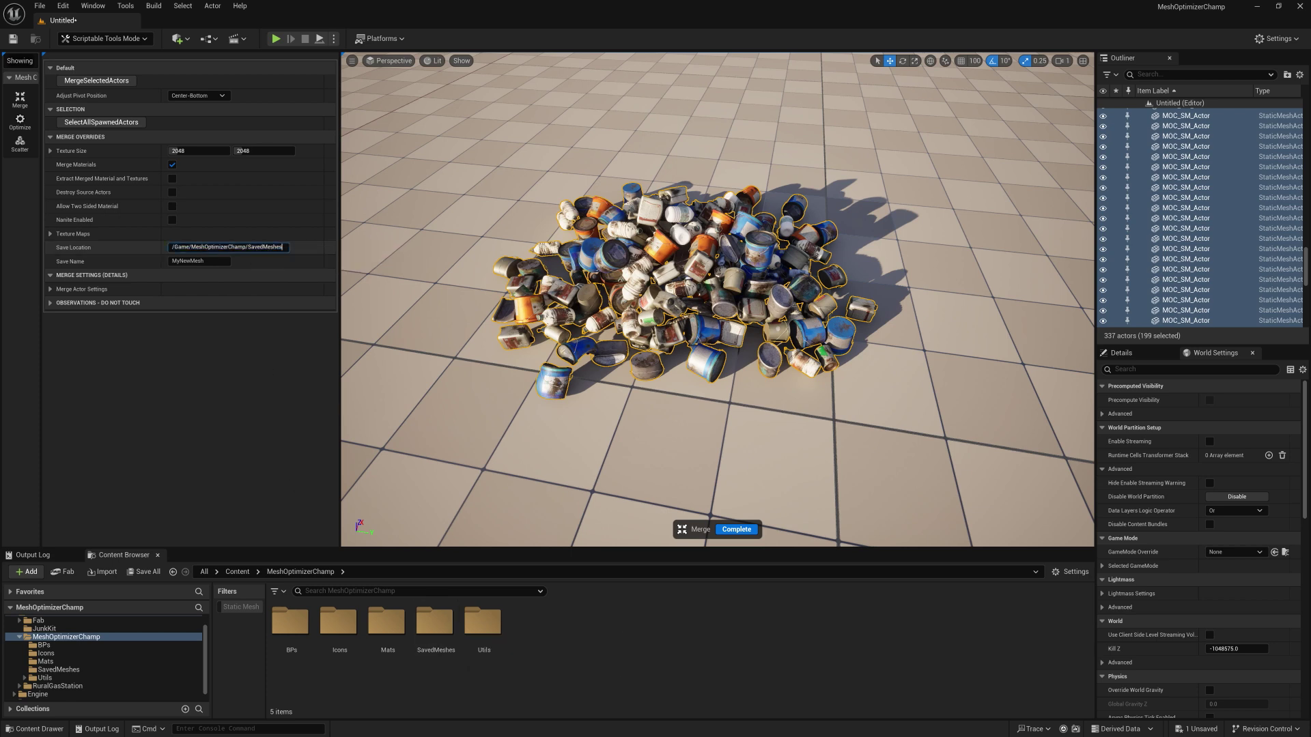
pyautogui.write('2')
pyautogui.click(245, 358)
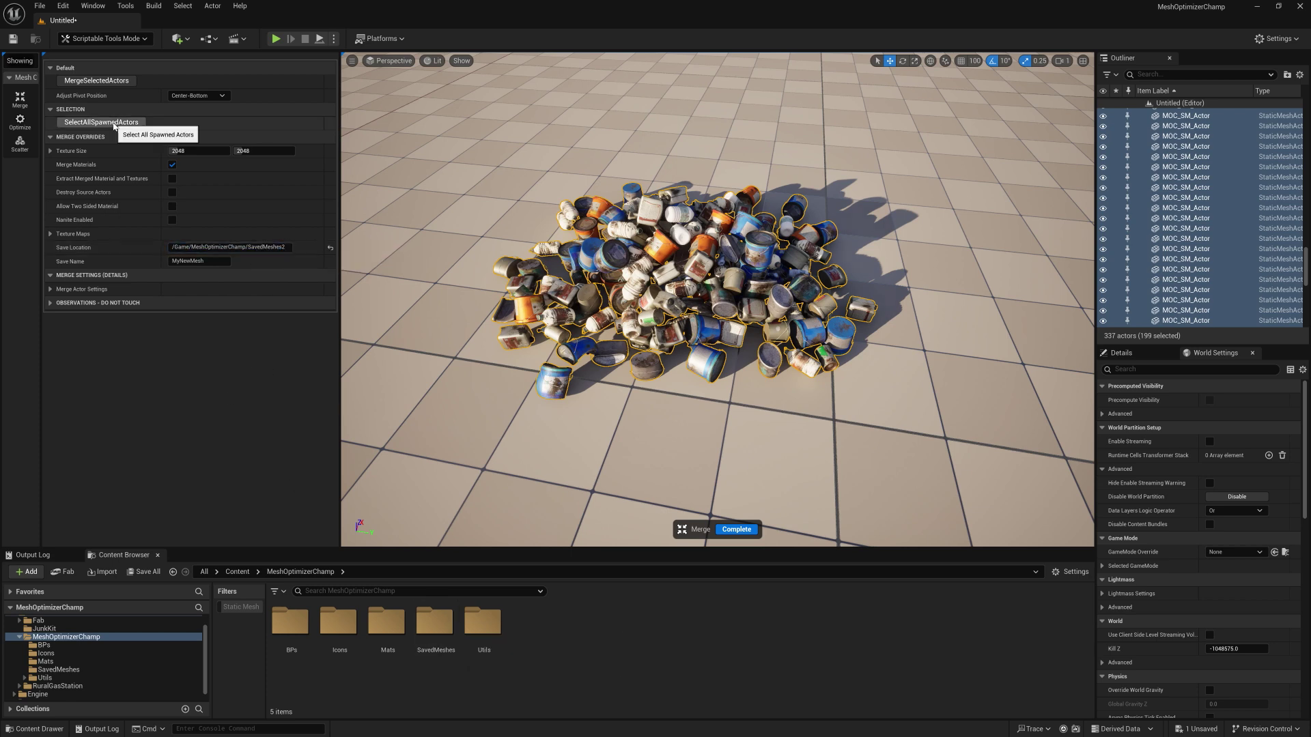
pyautogui.click(93, 83)
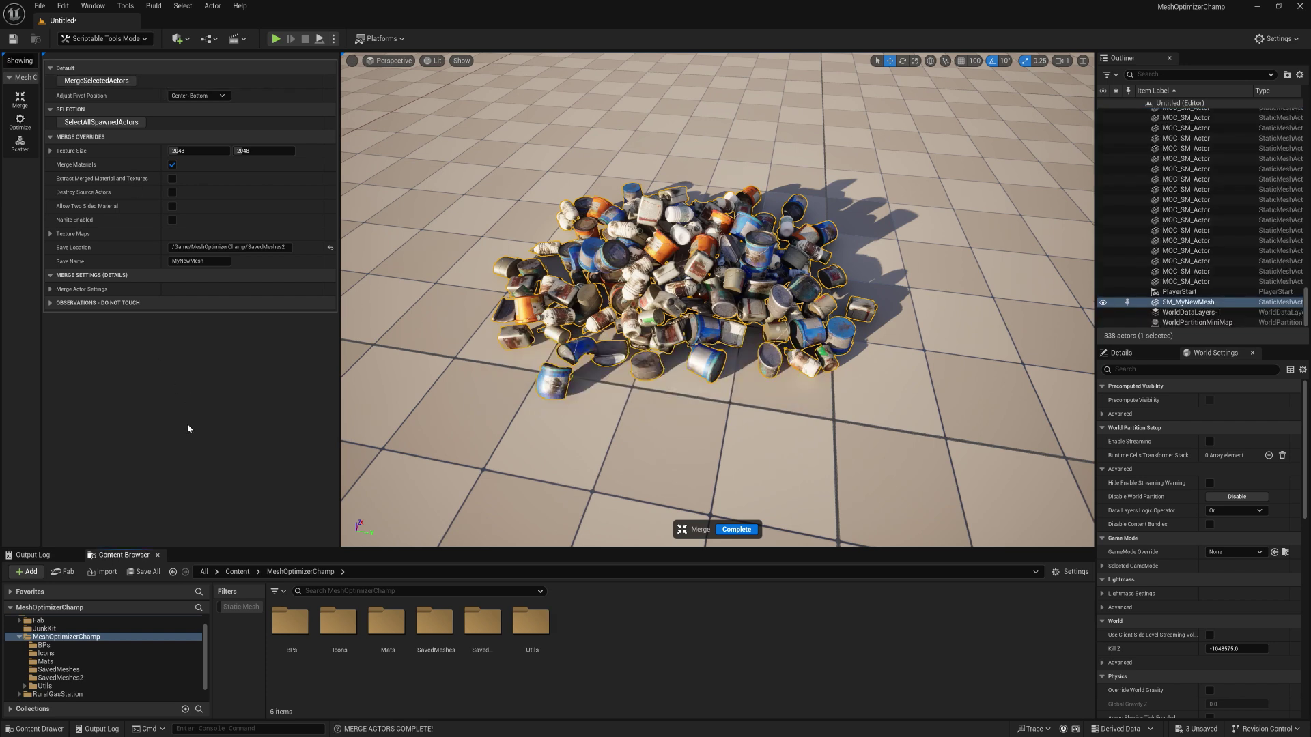
# Step: Open the SavedMeshes2 folder and focus the view on the SM_MyNewMesh actor in the level
pyautogui.click(60, 678)
pyautogui.moveTo(291, 626)
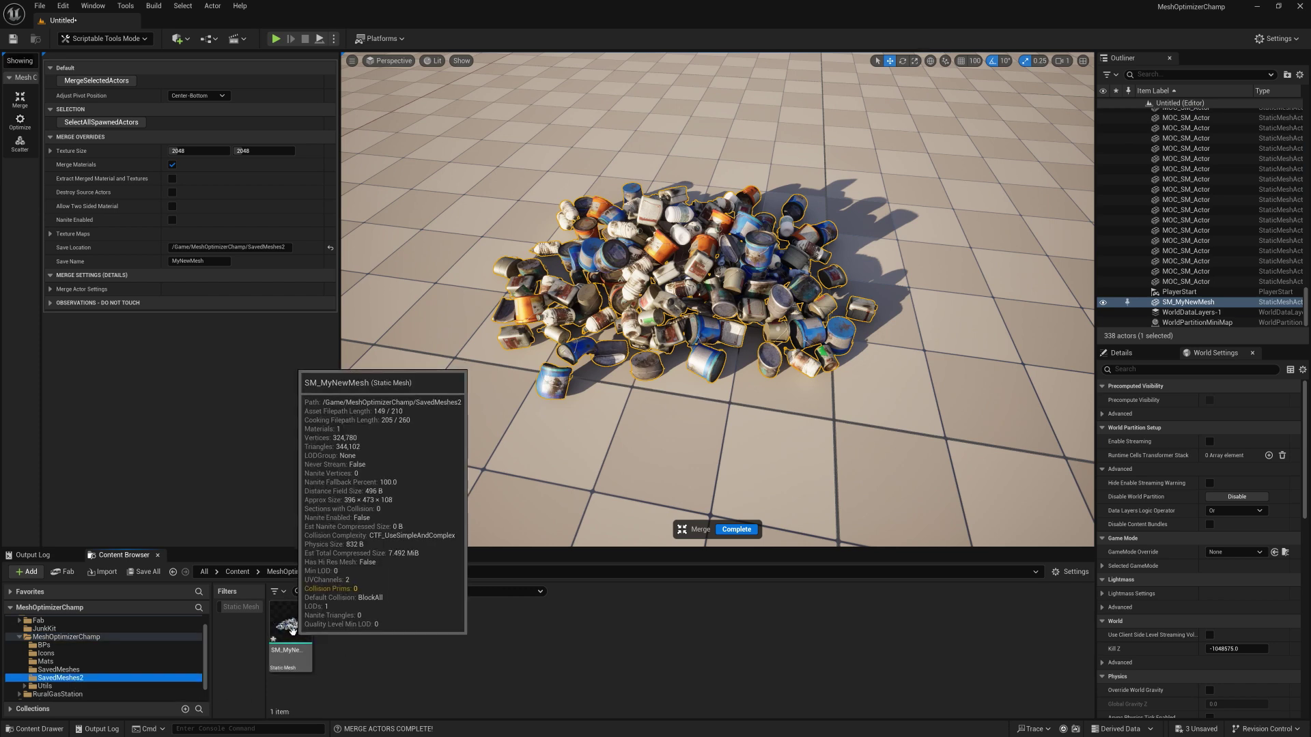
pyautogui.doubleClick(1184, 305)
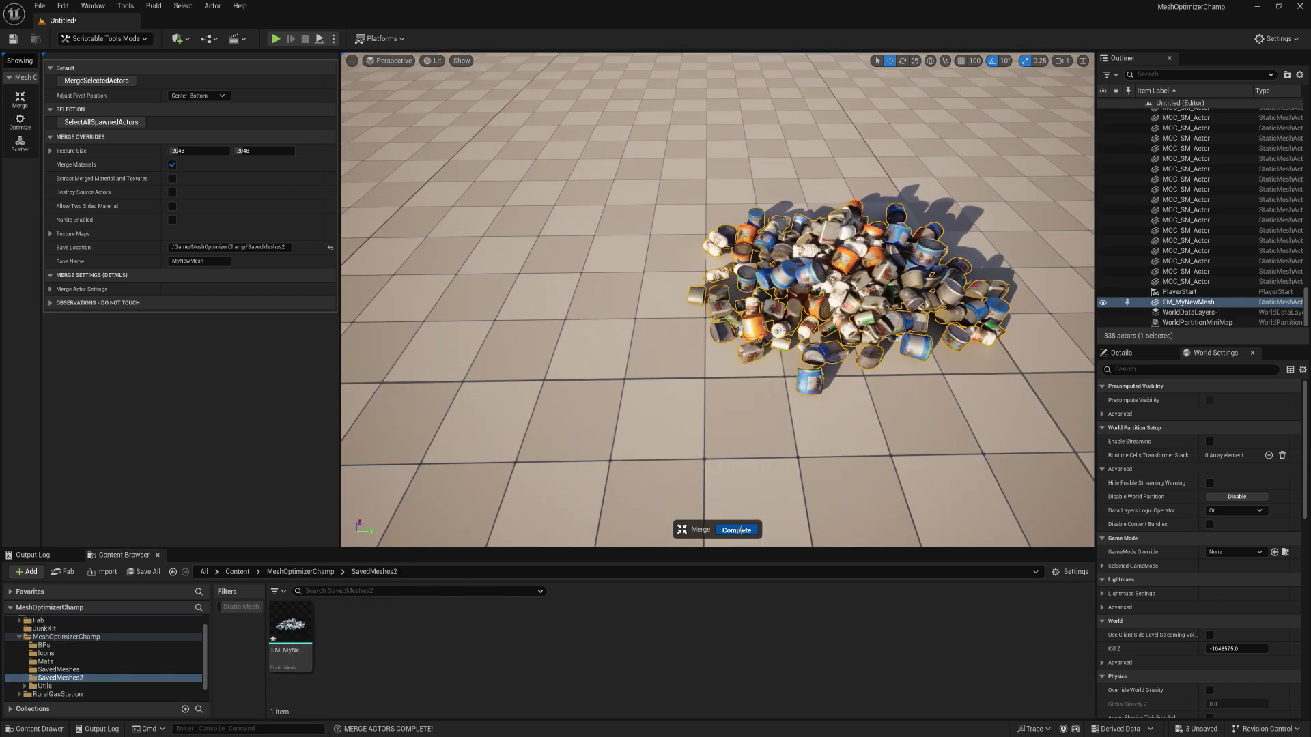
# Step: Complete the Merge tool and move the merged mesh away from the original pile of cans
pyautogui.click(737, 529)
pyautogui.keyDown('alt'); pyautogui.moveTo(869, 286); pyautogui.dragTo(513, 280); pyautogui.keyUp('alt')
pyautogui.moveTo(804, 355); pyautogui.dragTo(801, 356, button='right')
pyautogui.press('a')
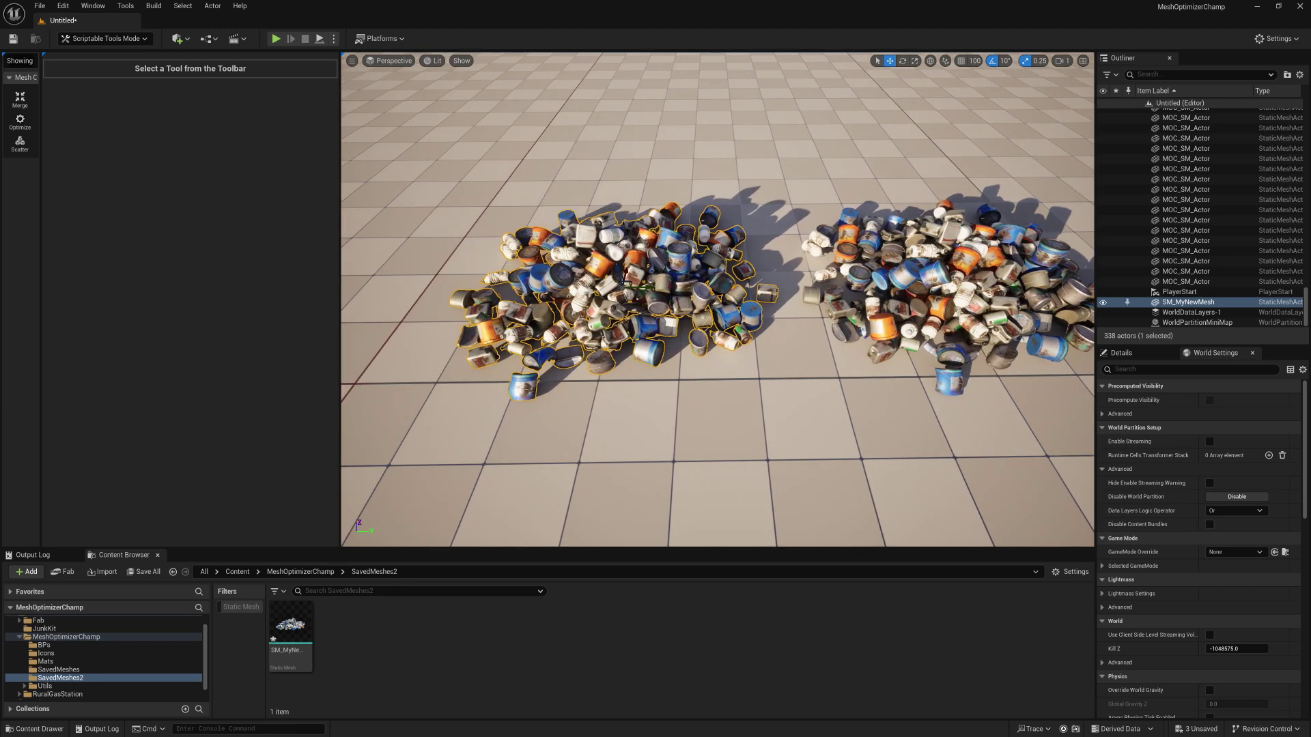
# Step: Open the SM_MyNewMesh asset in its mesh editor and inspect the merged pile and its material slots
pyautogui.click(290, 632)
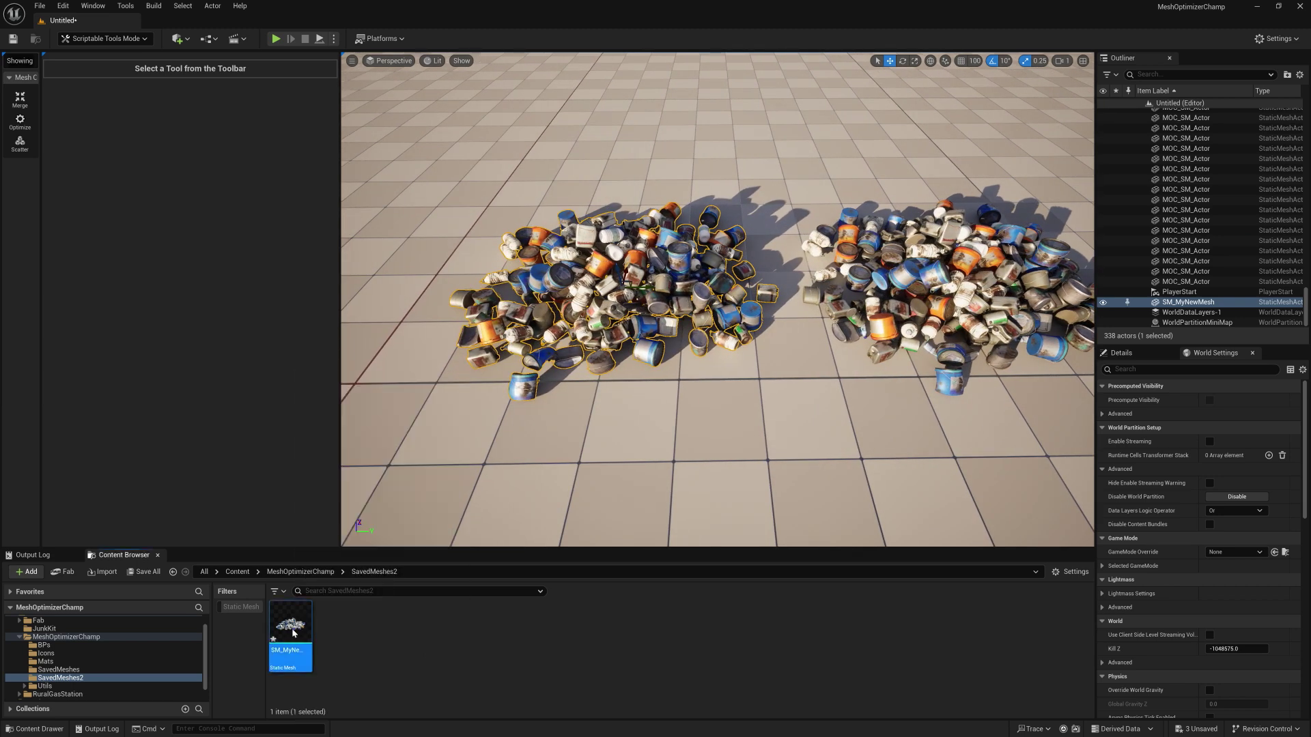
pyautogui.doubleClick(290, 629)
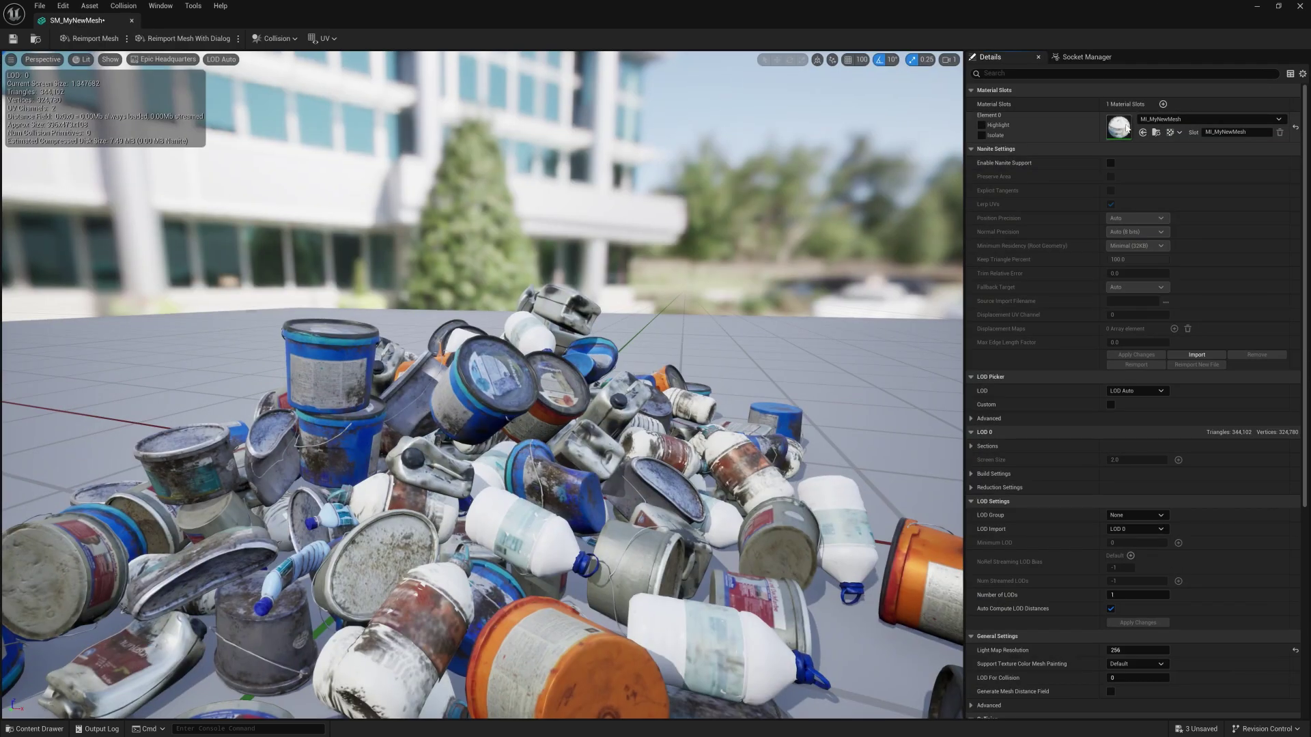
pyautogui.scroll(-4, 601, 497)
pyautogui.moveTo(484, 339); pyautogui.dragTo(488, 377, button='right')
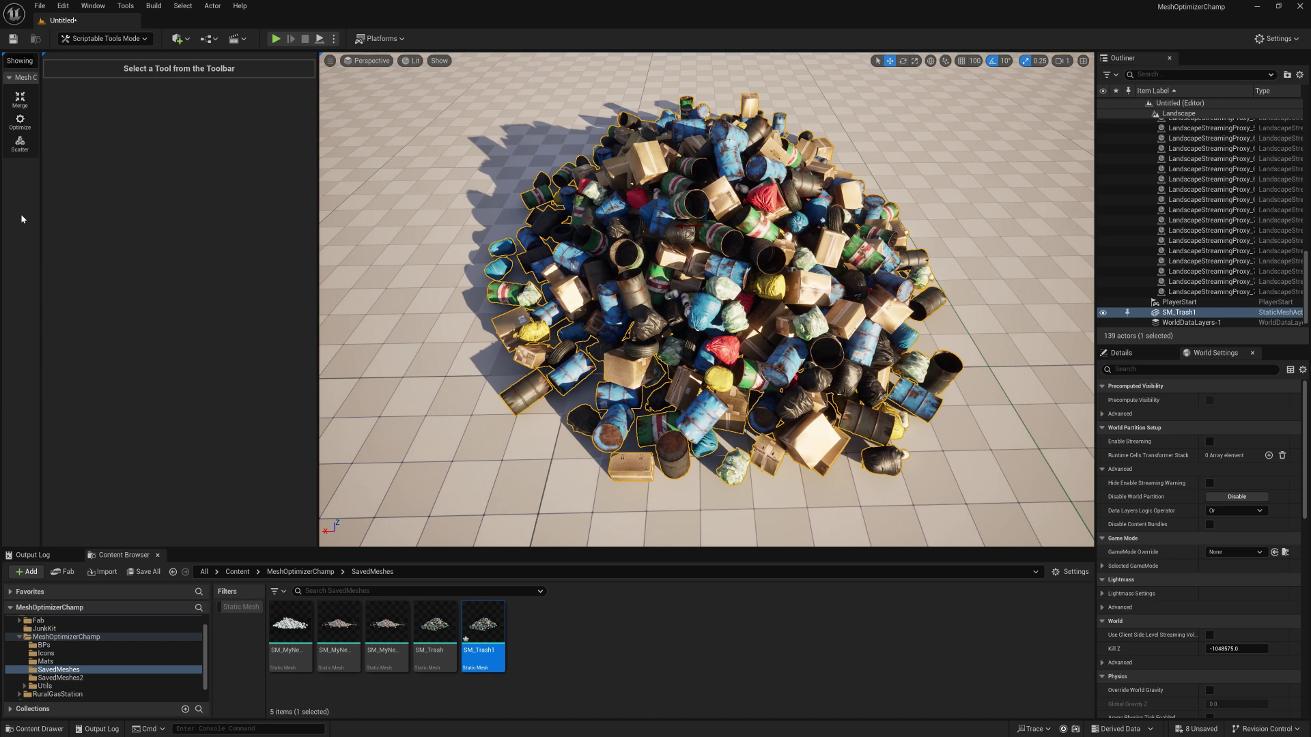
# Step: Open the Optimize tool for SM_Trash1 and turn off Remove Hidden Triangles and Remove Ground Facing Triangles
pyautogui.click(18, 121)
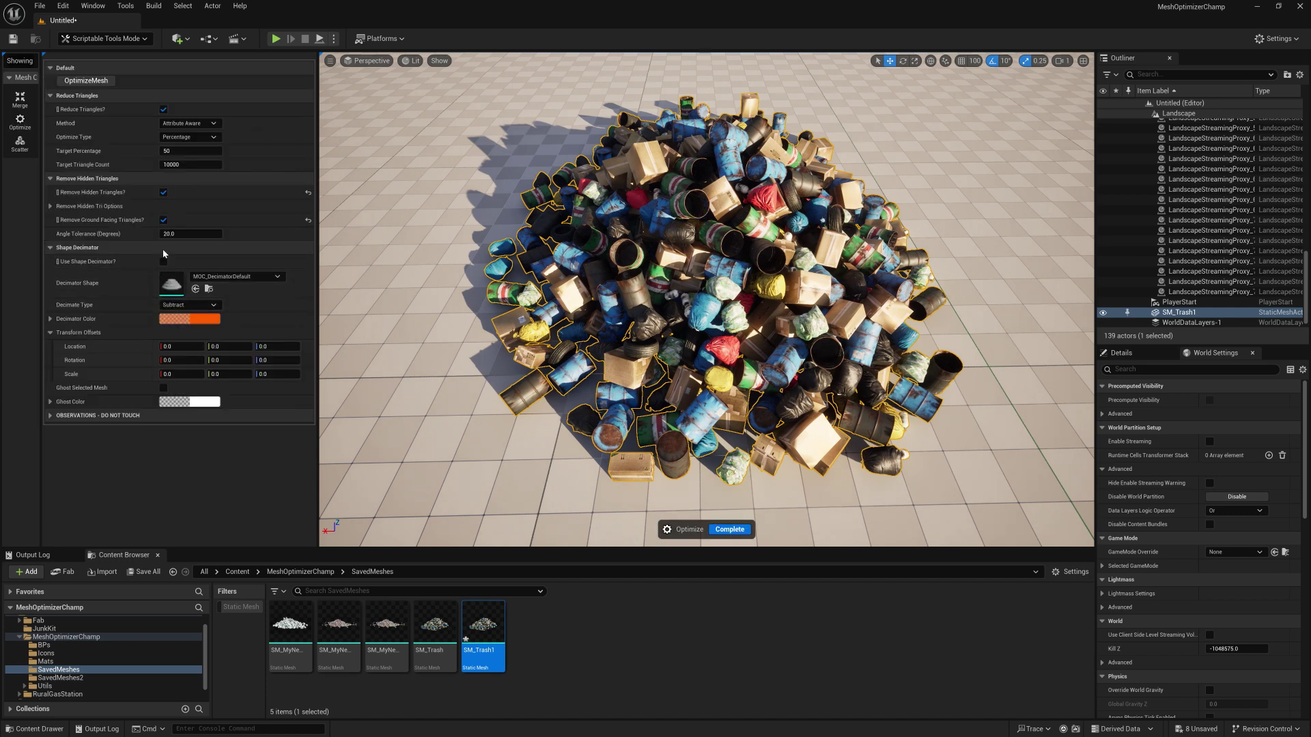
pyautogui.click(309, 221)
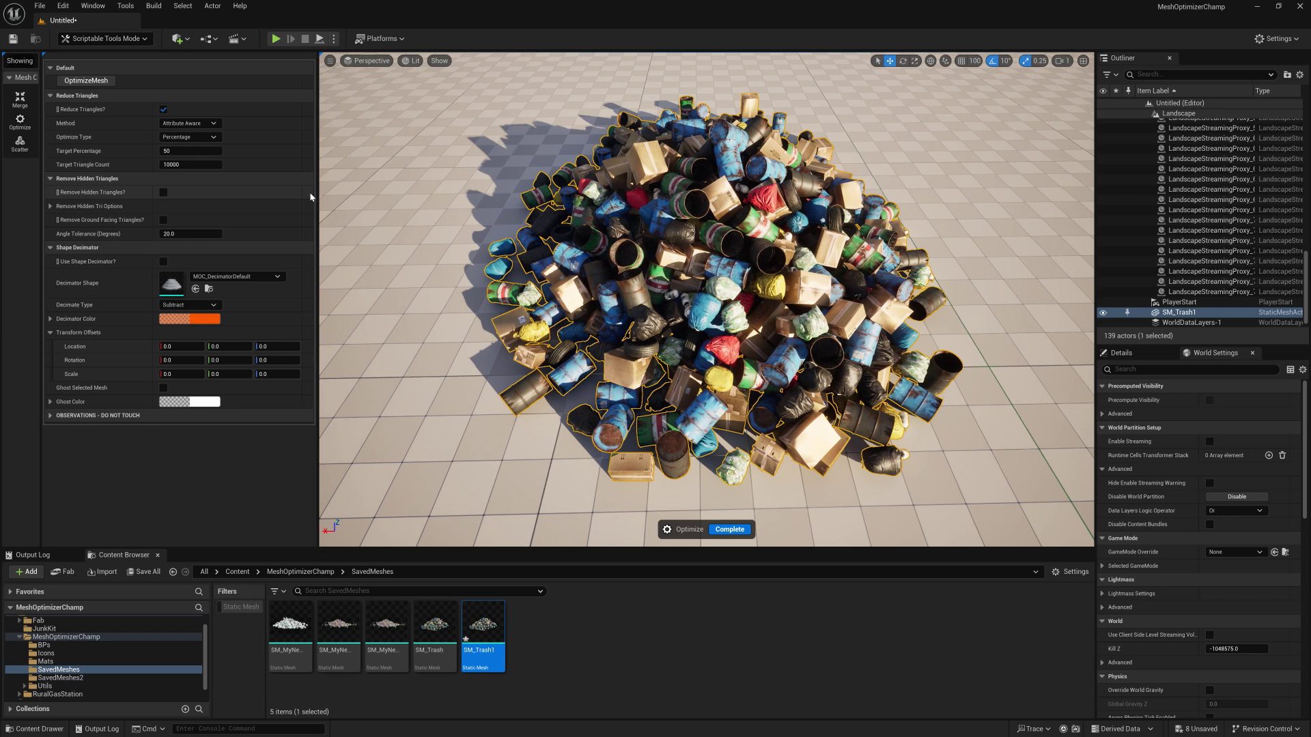
# Step: Examine the triangle reduction methods and optimize types, keeping Attribute Aware and Percentage
pyautogui.click(309, 193)
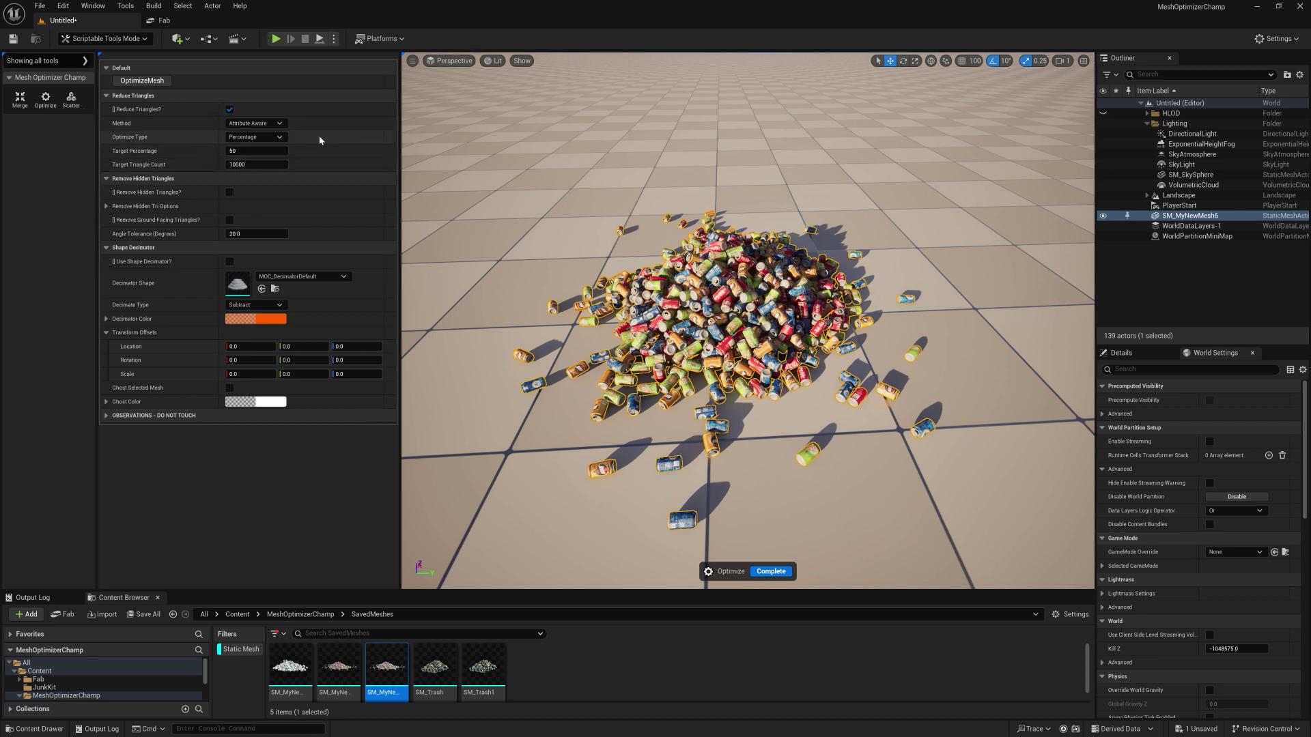
pyautogui.click(270, 124)
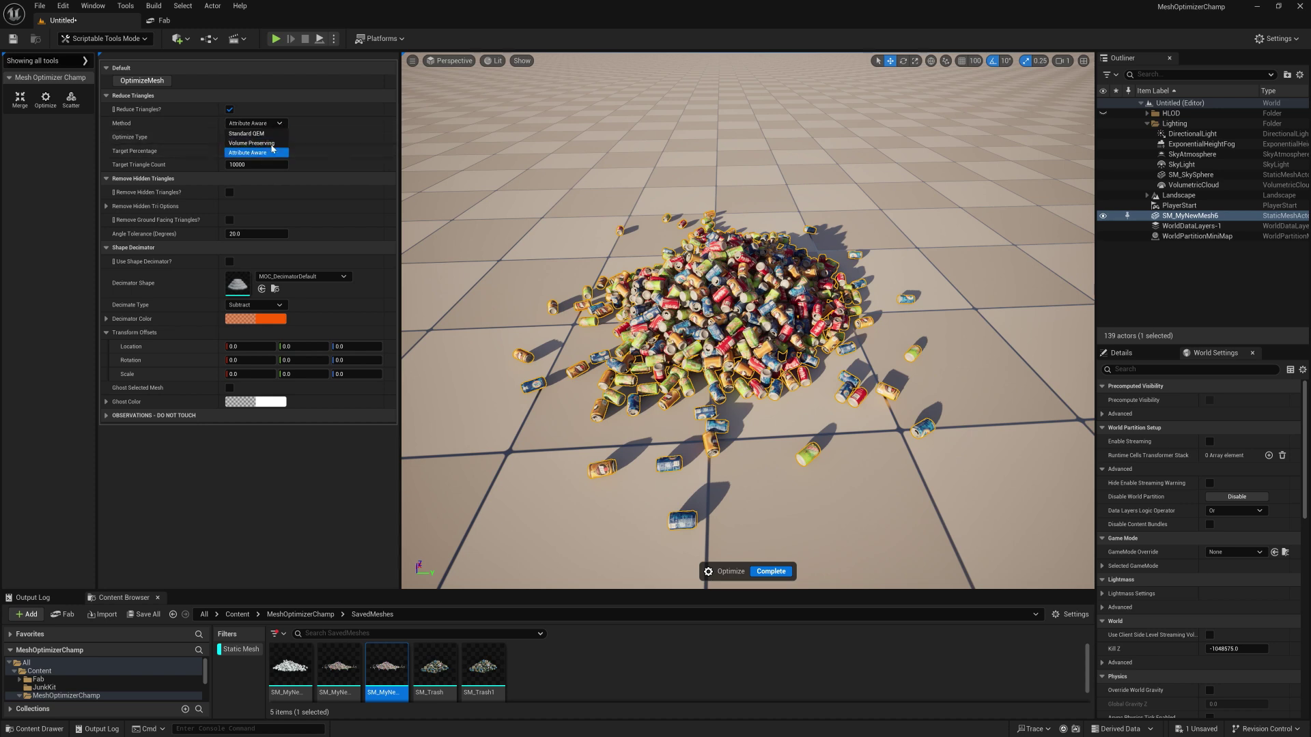
pyautogui.click(265, 152)
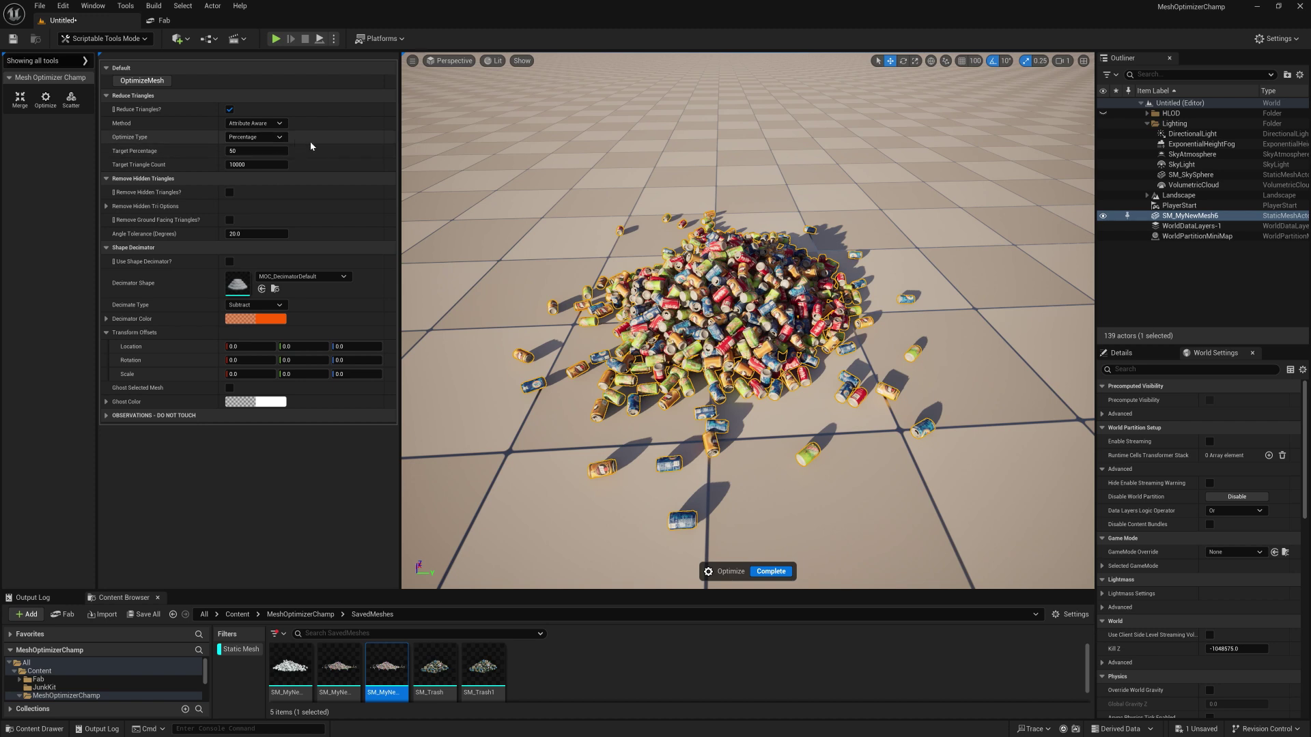
pyautogui.click(279, 138)
pyautogui.click(281, 139)
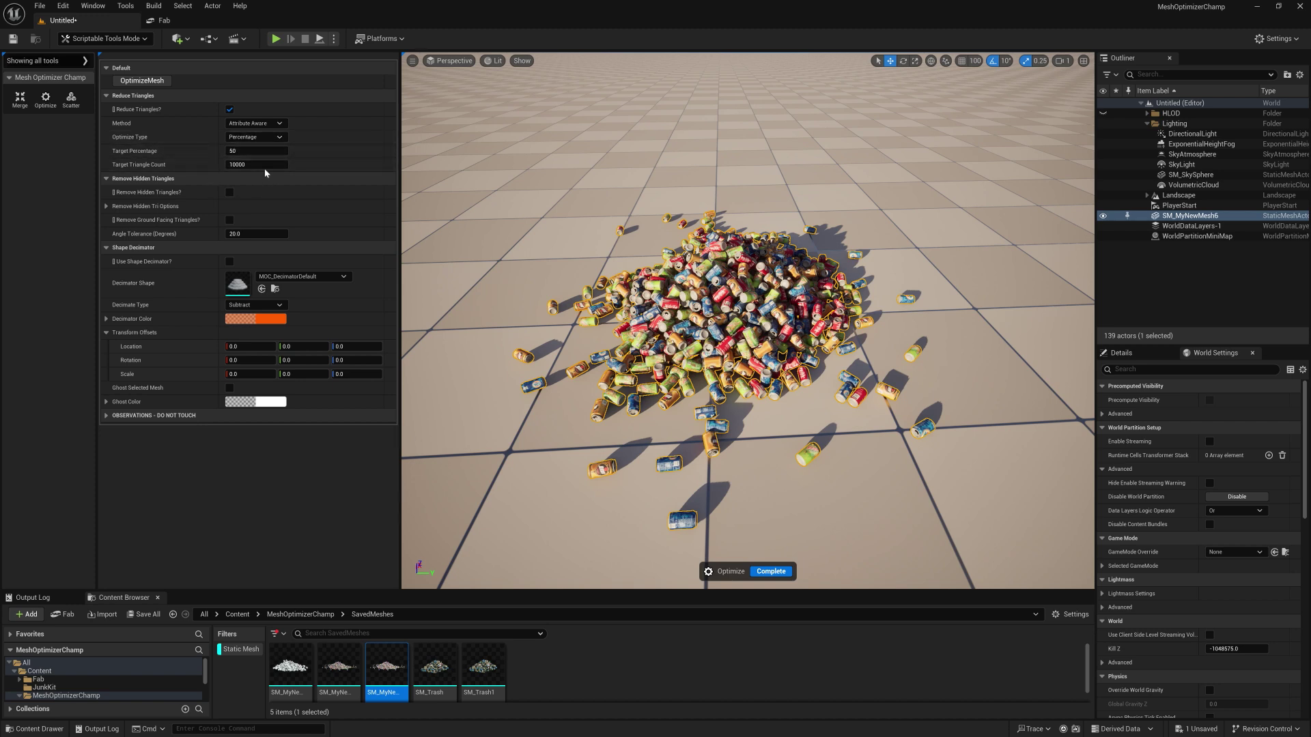
pyautogui.rightClick(310, 123)
pyautogui.click(303, 124)
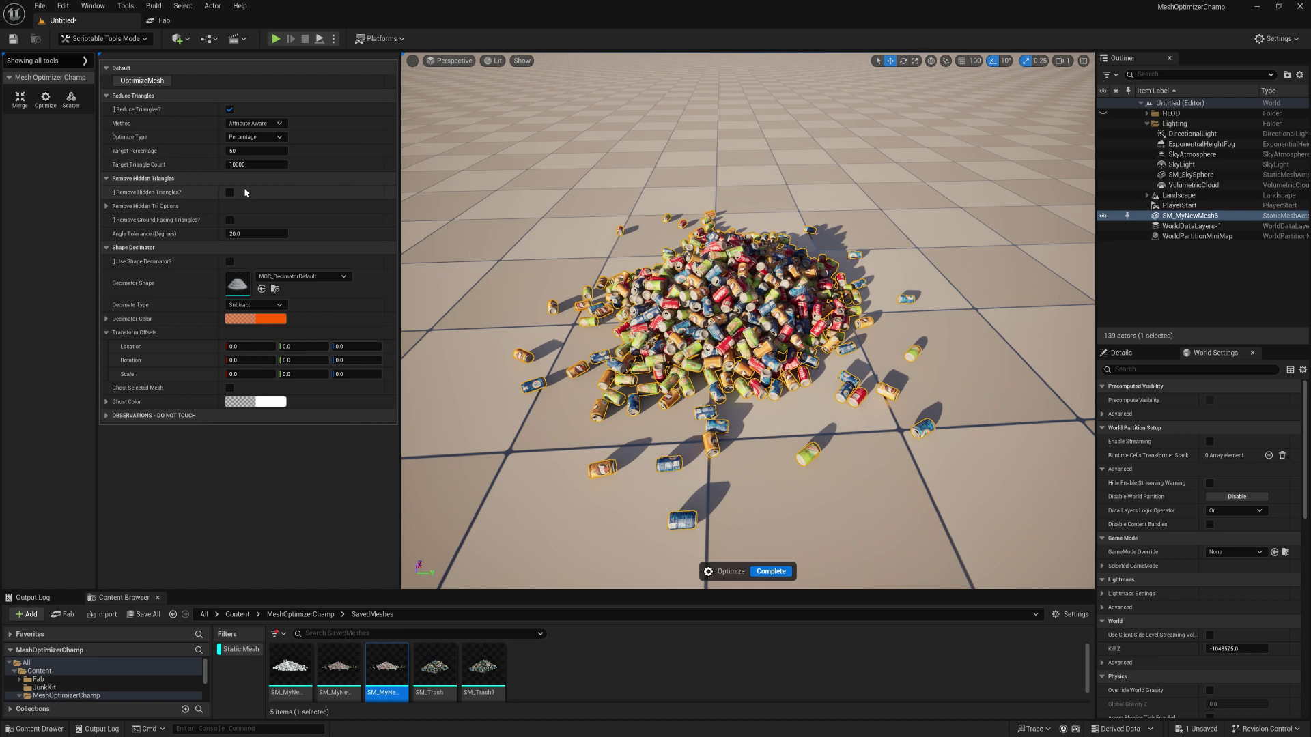
# Step: Review the Remove Hidden Tri Options and optimize SM_Trash1 with Remove Hidden Triangles and Remove Ground Facing Triangles enabled
pyautogui.click(107, 206)
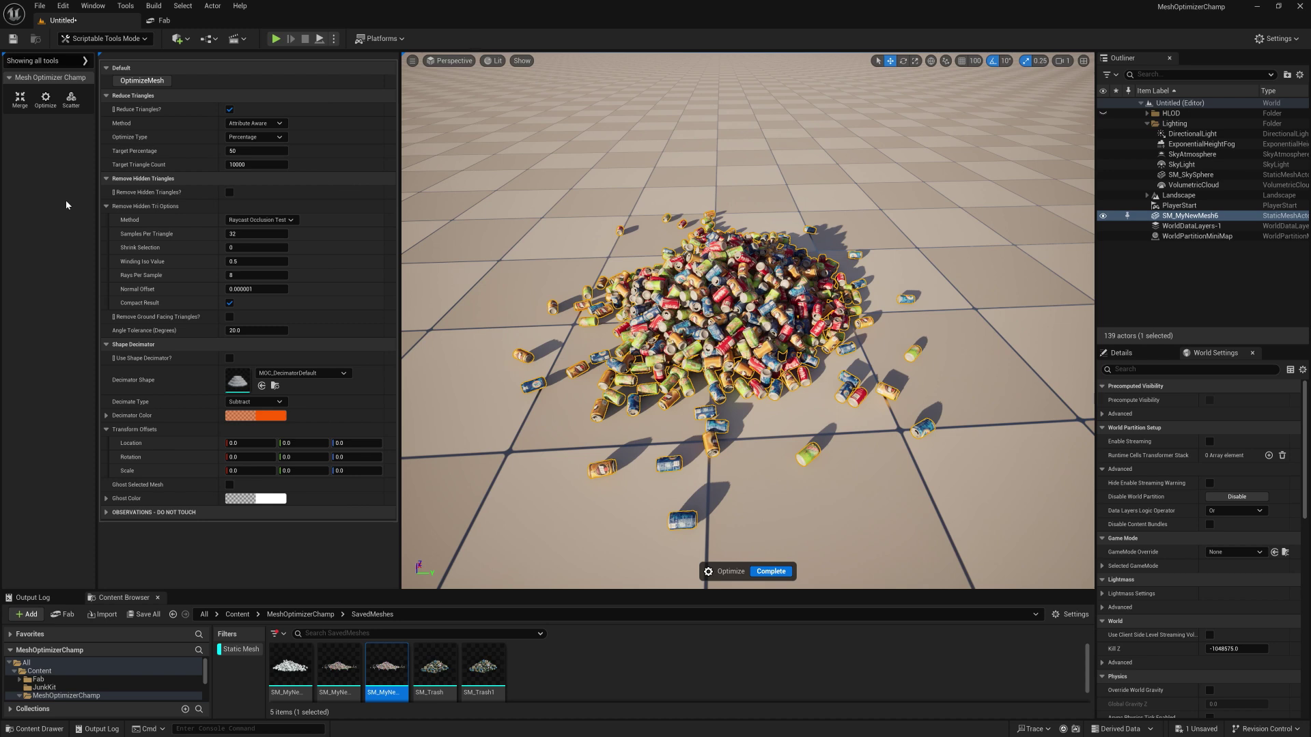
pyautogui.click(107, 206)
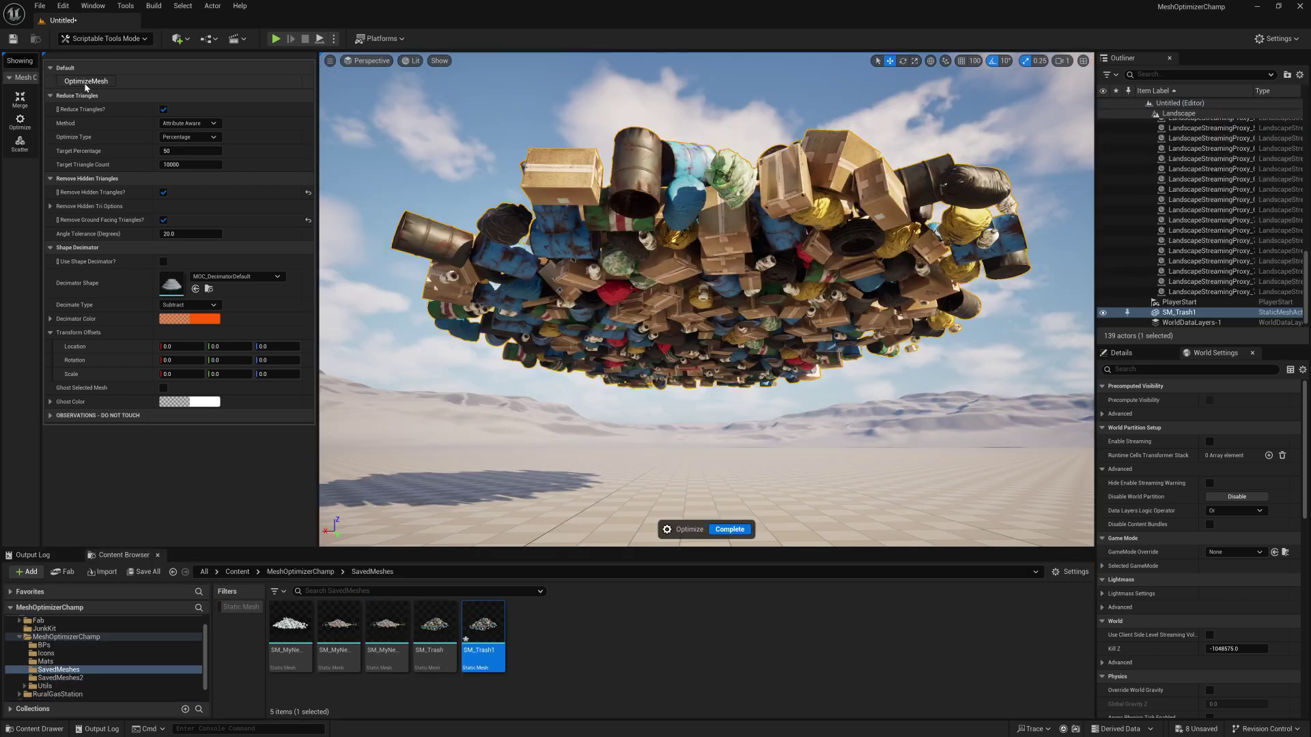
pyautogui.click(85, 81)
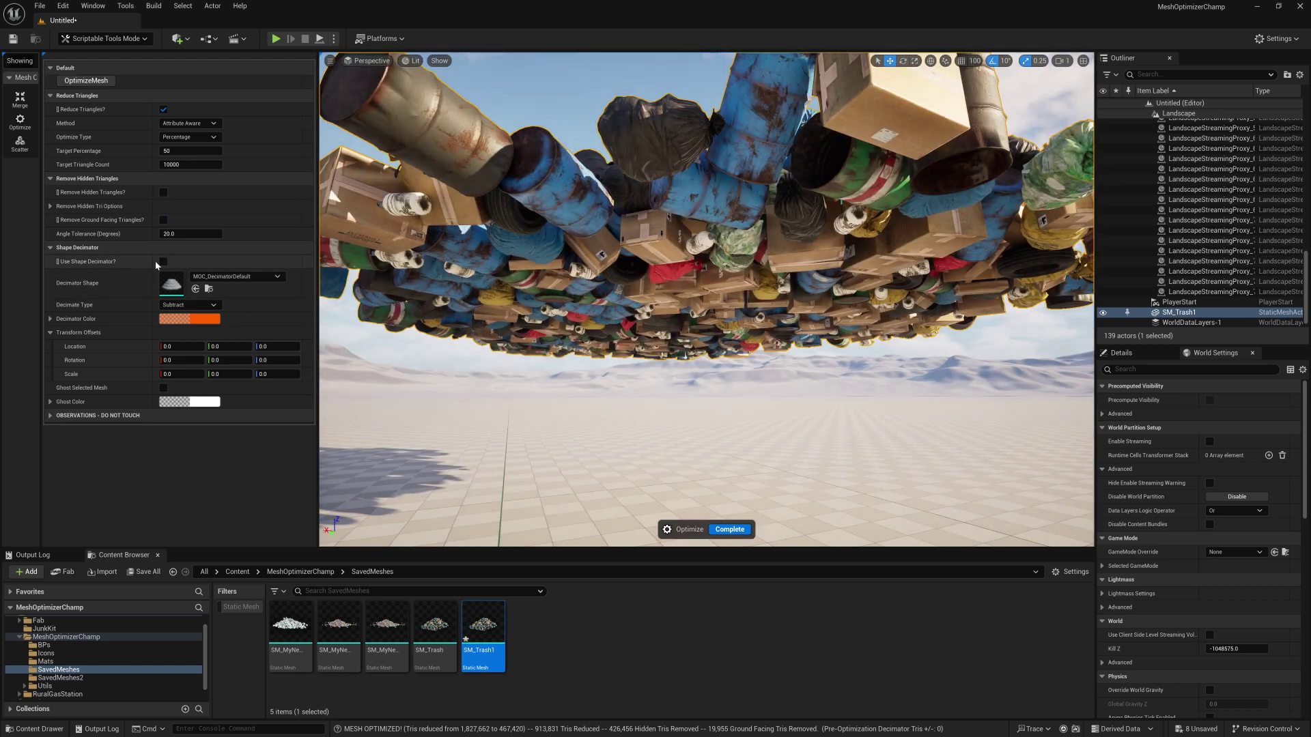
# Step: Optimize SM_Trash1 using the shape decimator in Subtract mode, turn the decimator off and inspect the underside of the pile
pyautogui.click(163, 262)
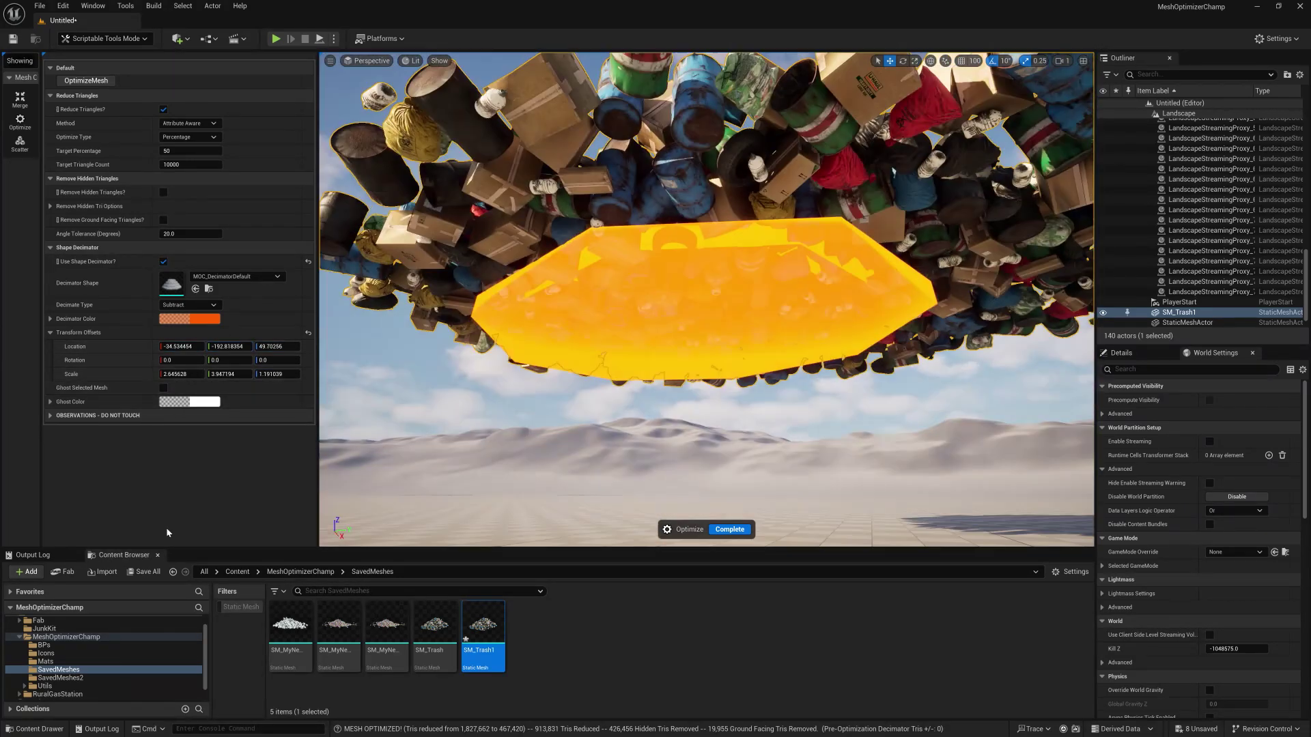
pyautogui.click(86, 82)
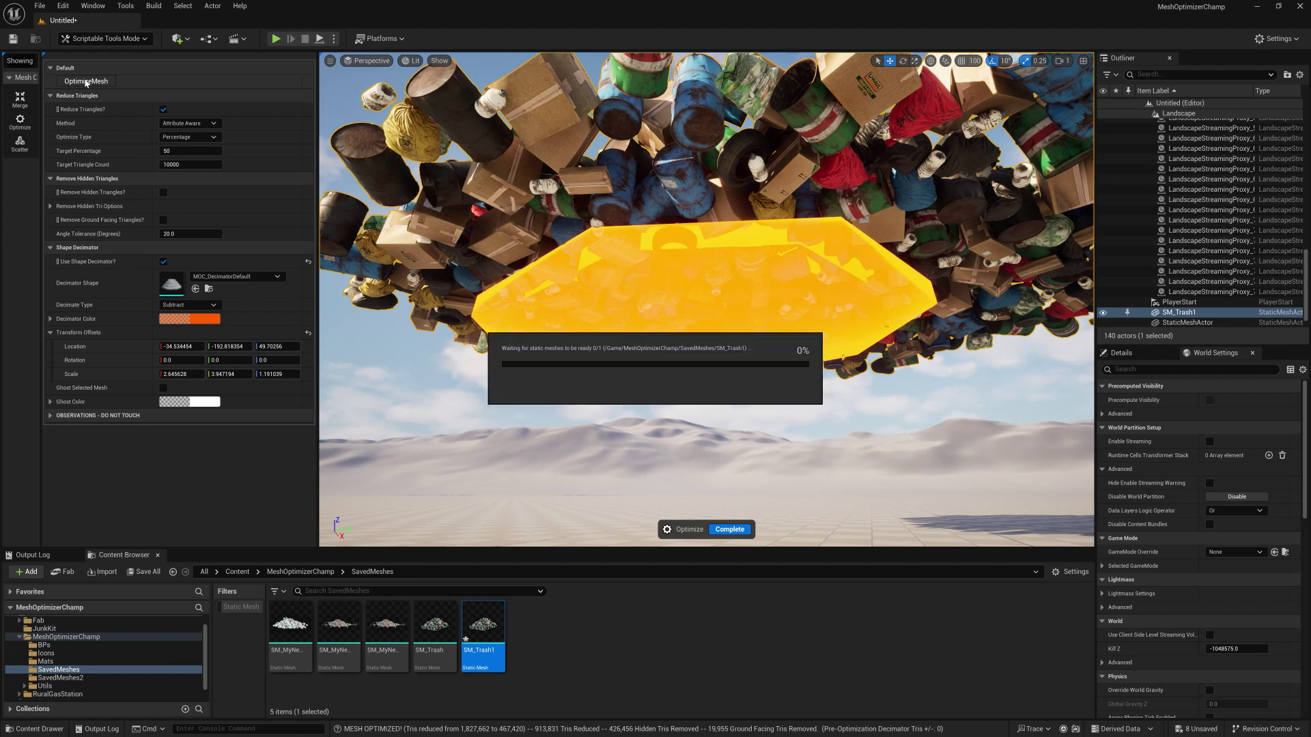
pyautogui.click(163, 261)
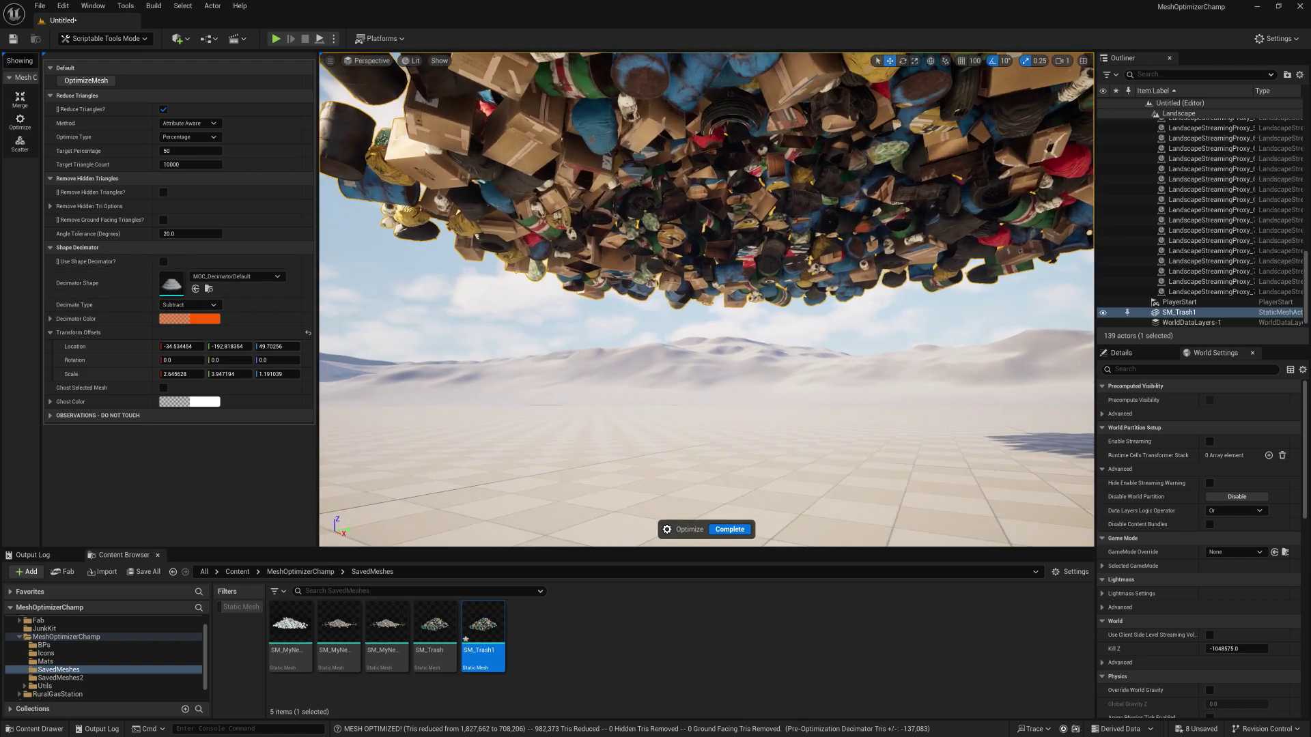
pyautogui.moveTo(707, 301); pyautogui.dragTo(860, 239, button='right')
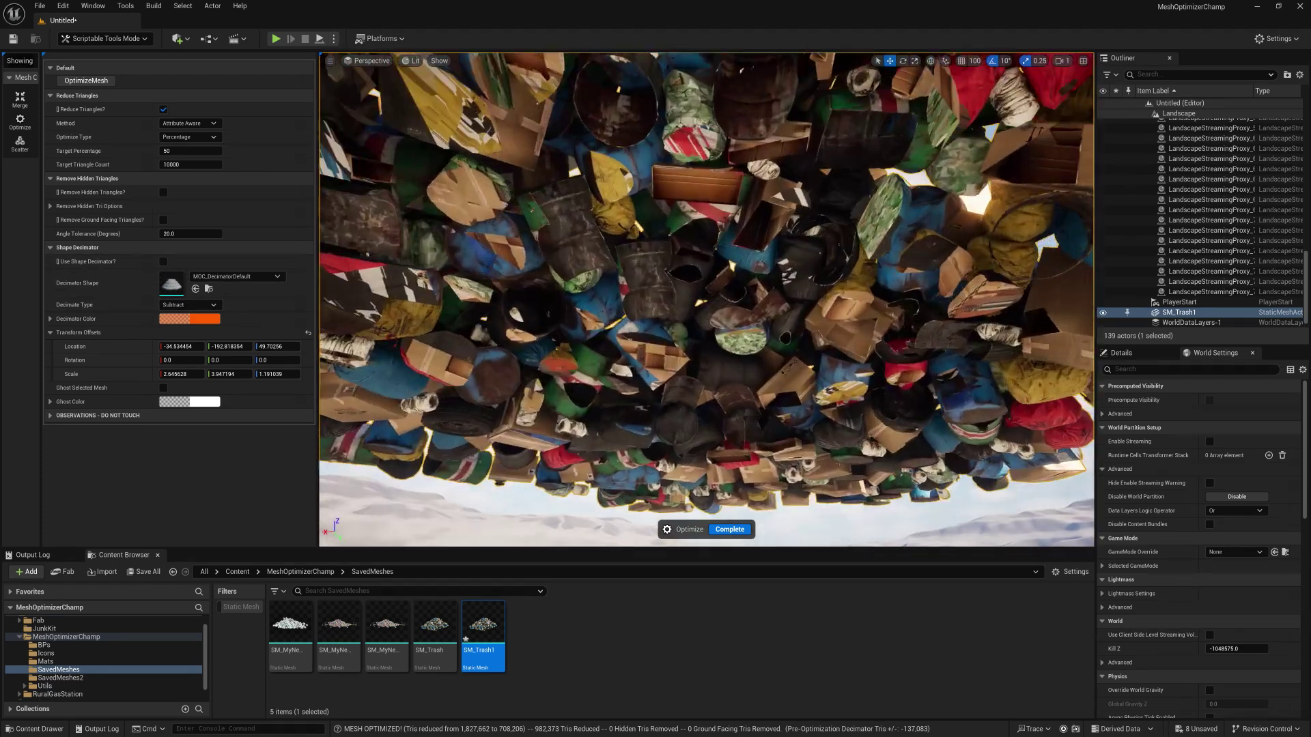
pyautogui.moveTo(707, 273); pyautogui.dragTo(707, 287, button='right')
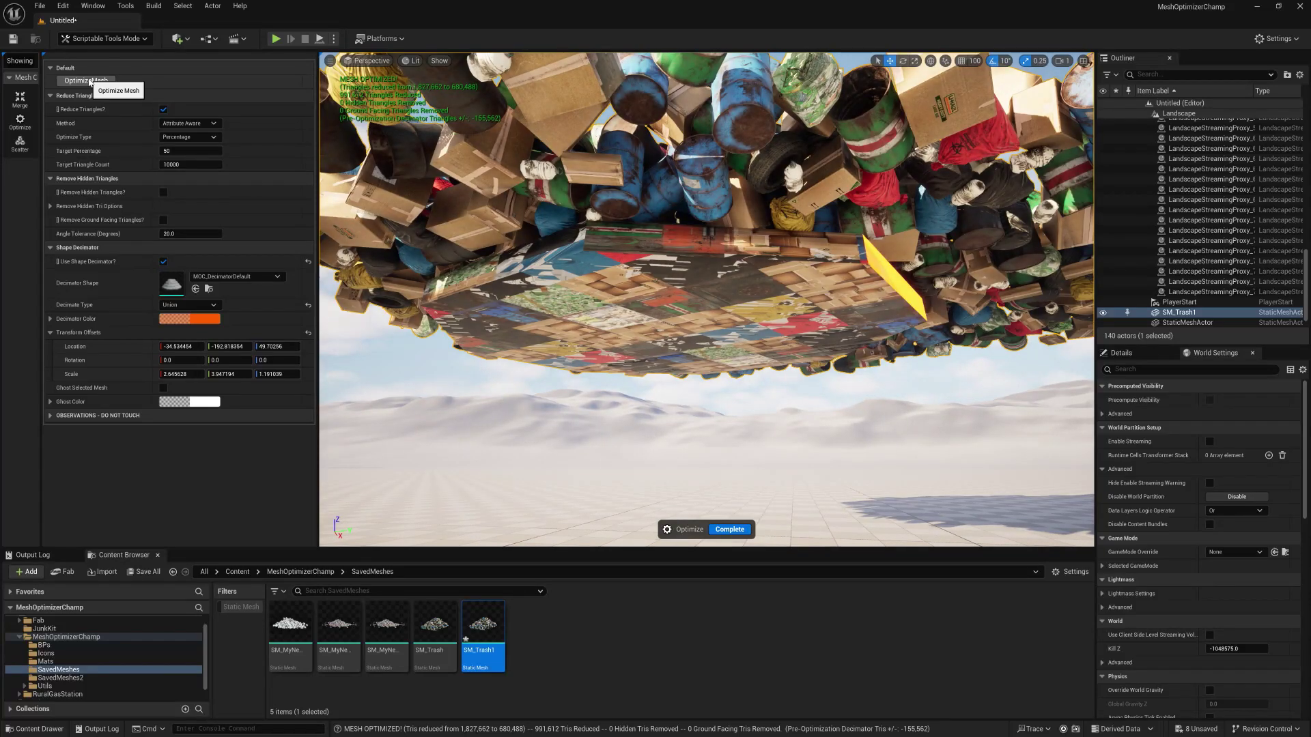
pyautogui.moveTo(861, 253); pyautogui.dragTo(857, 266, button='right')
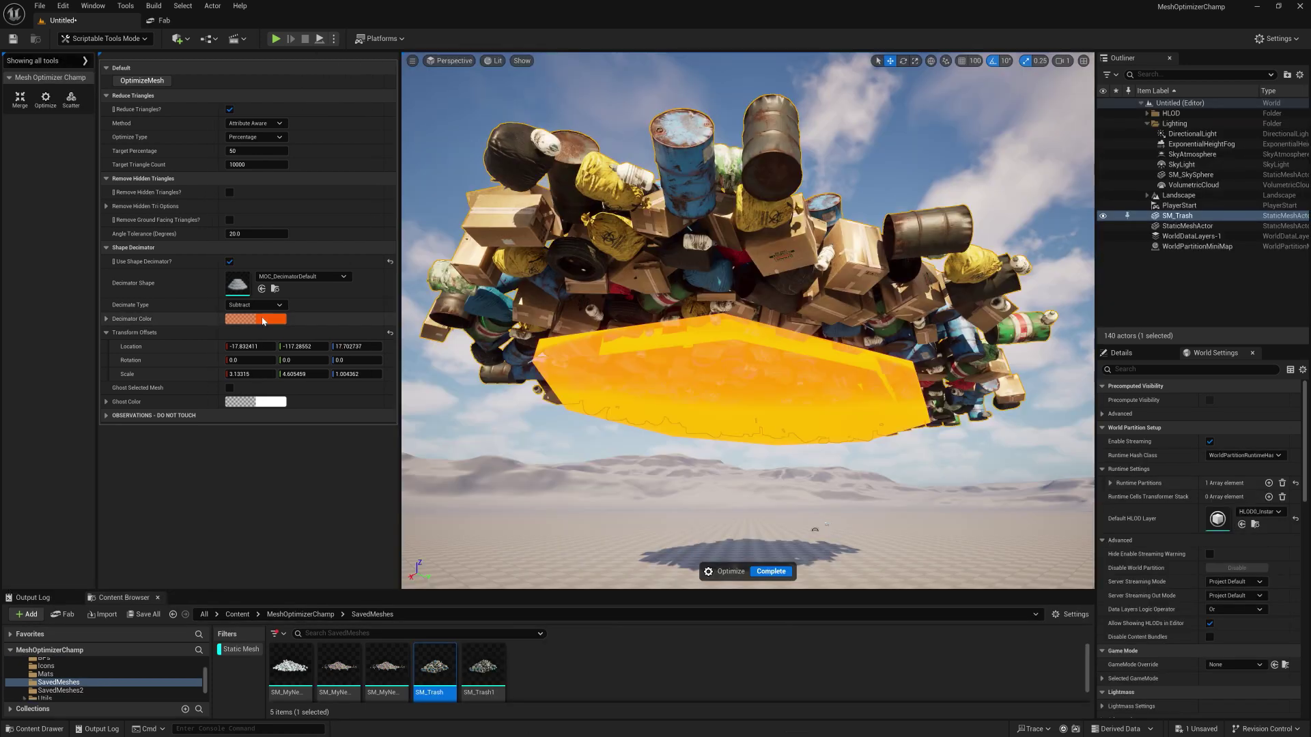
# Step: Change the Decimator Color from orange to a translucent blue with a hue of about 242
pyautogui.click(246, 319)
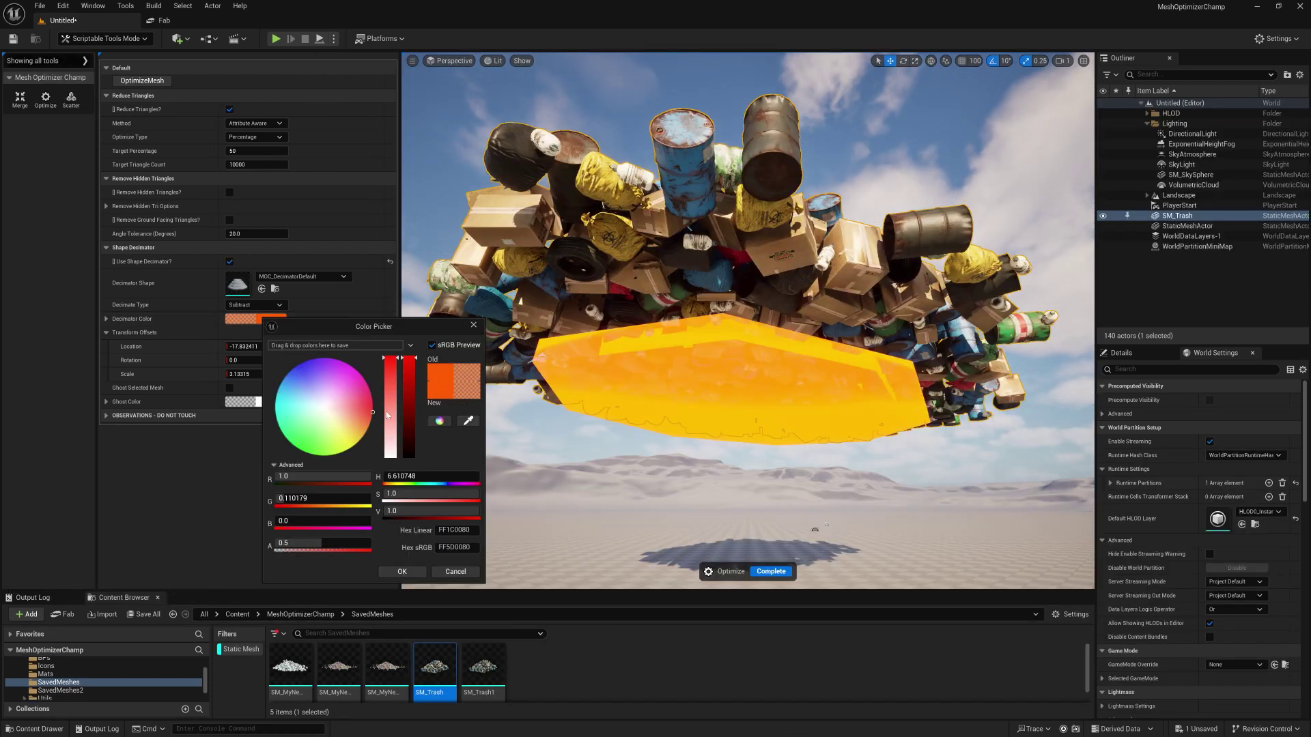
pyautogui.moveTo(341, 382); pyautogui.dragTo(292, 347)
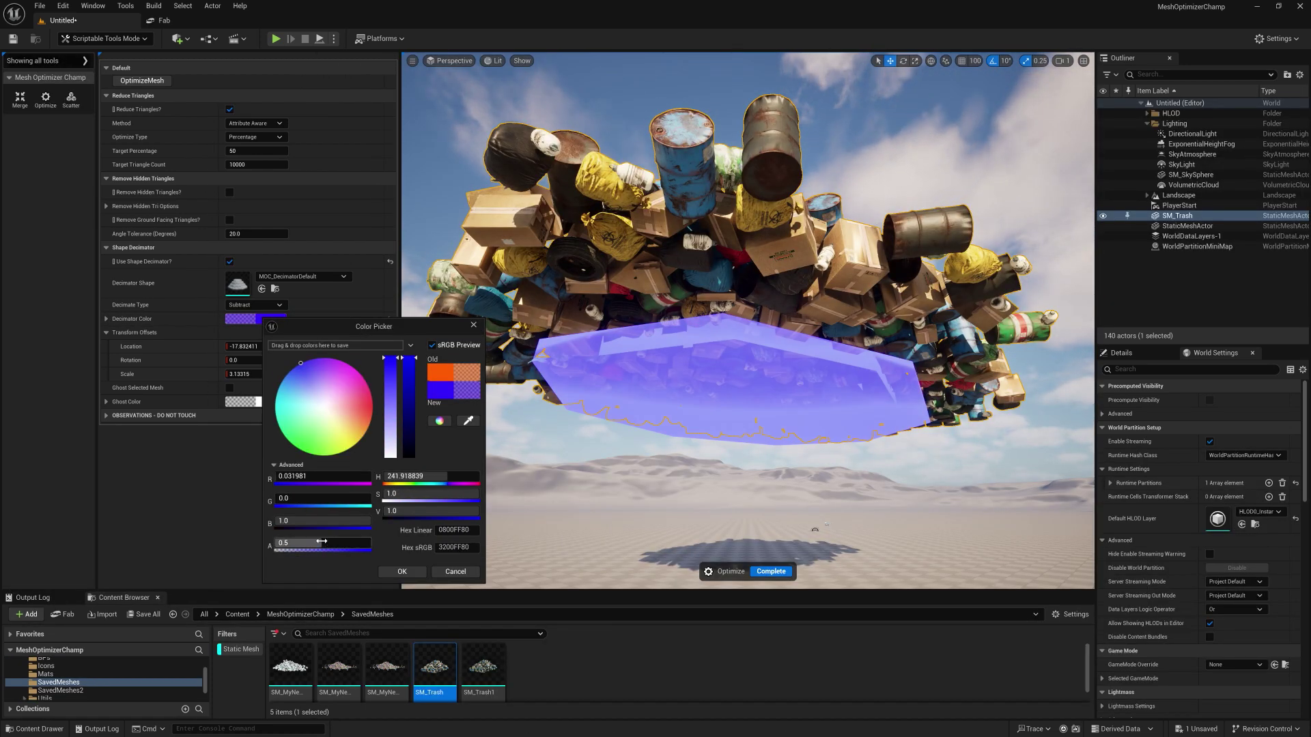
pyautogui.moveTo(321, 544); pyautogui.dragTo(323, 544)
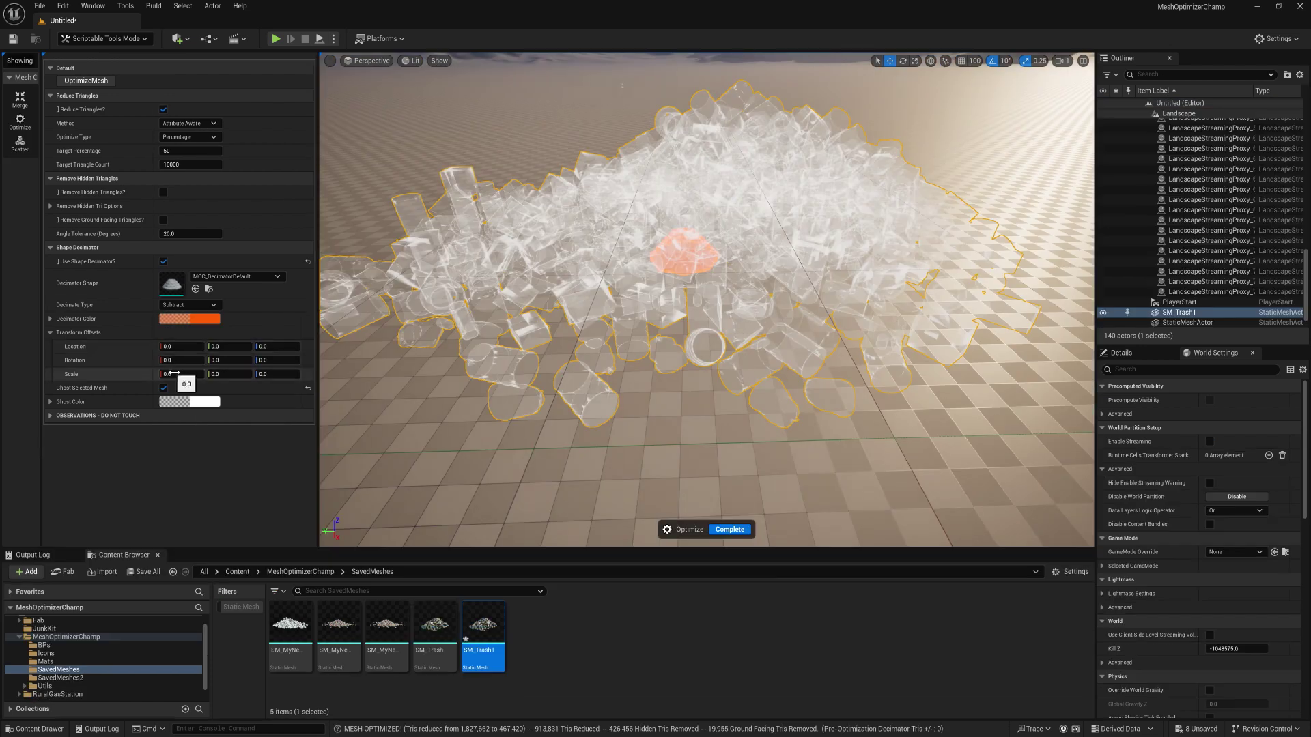
# Step: Fit the decimator shape inside the pile at location about -48.2, 5.2, 49.7 and scale about 2.65, 3.95, 1.19, and ghost the selected mesh
pyautogui.moveTo(232, 373); pyautogui.dragTo(291, 373)
pyautogui.keyDown('alt'); pyautogui.moveTo(614, 294); pyautogui.dragTo(795, 365); pyautogui.keyUp('alt')
pyautogui.moveTo(183, 346); pyautogui.dragTo(287, 374)
pyautogui.keyDown('alt'); pyautogui.moveTo(646, 301); pyautogui.dragTo(505, 174); pyautogui.keyUp('alt')
pyautogui.moveTo(277, 347); pyautogui.dragTo(293, 347)
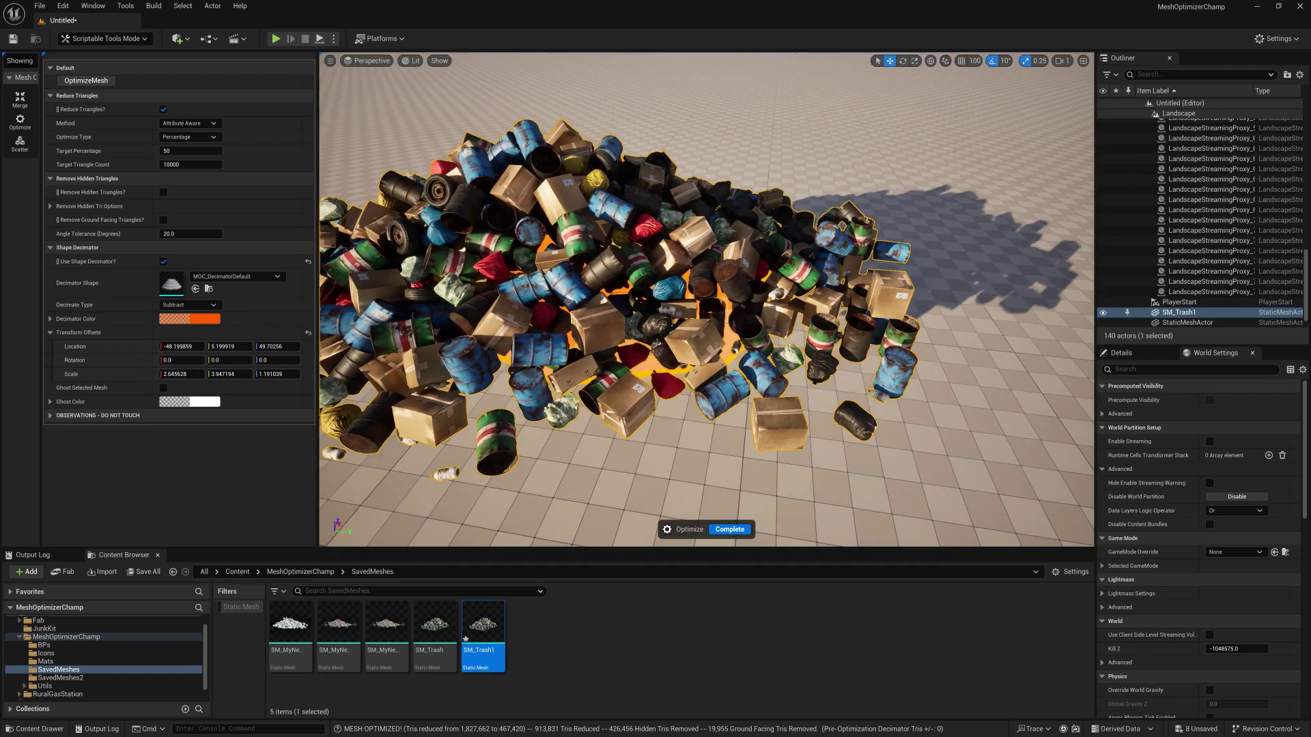
pyautogui.keyDown('alt'); pyautogui.moveTo(432, 323); pyautogui.dragTo(499, 323); pyautogui.keyUp('alt')
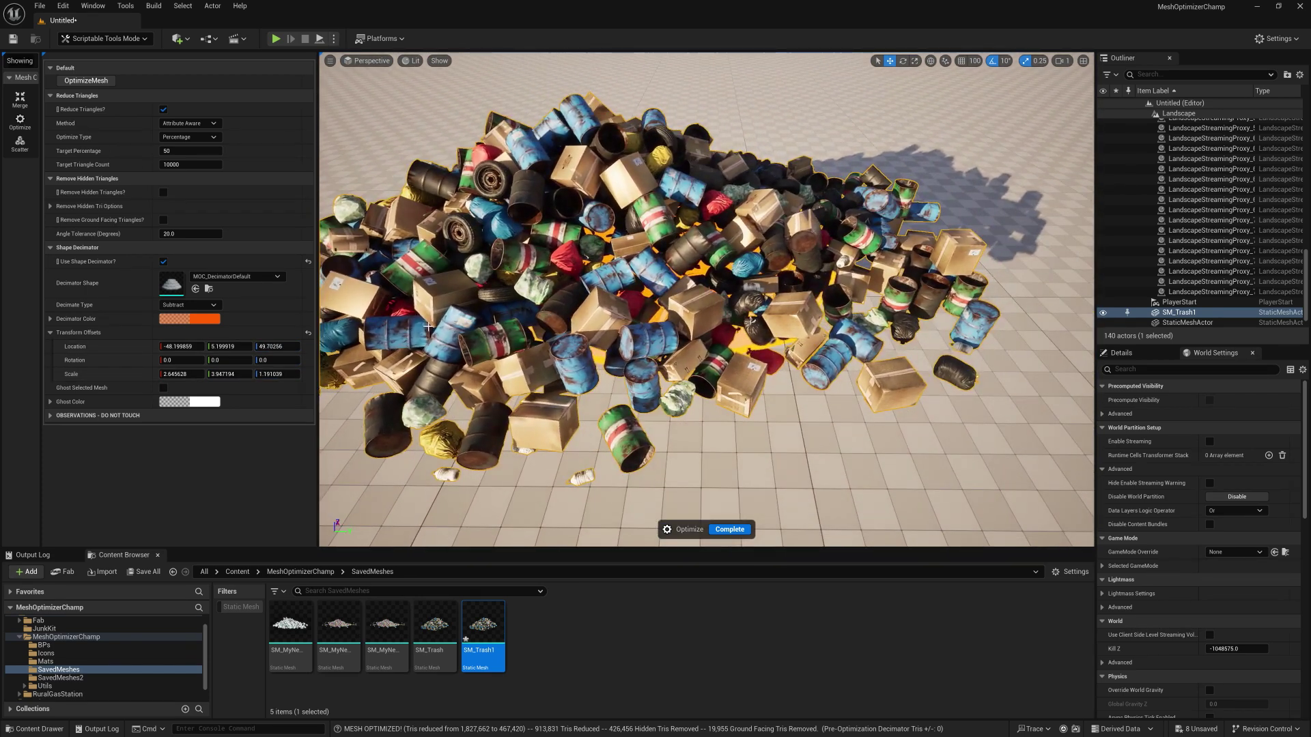
pyautogui.click(163, 388)
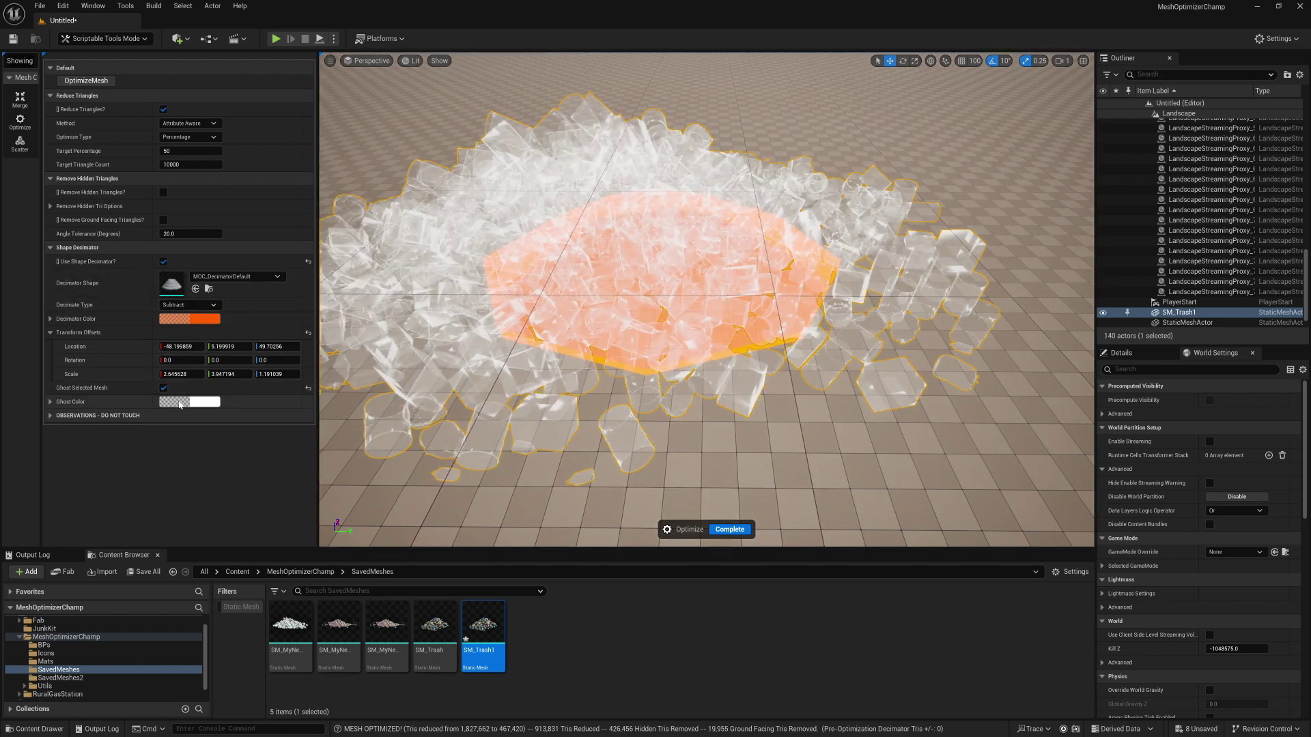
# Step: Optimize SM_Trash1 and undo the mesh simplification
pyautogui.click(85, 82)
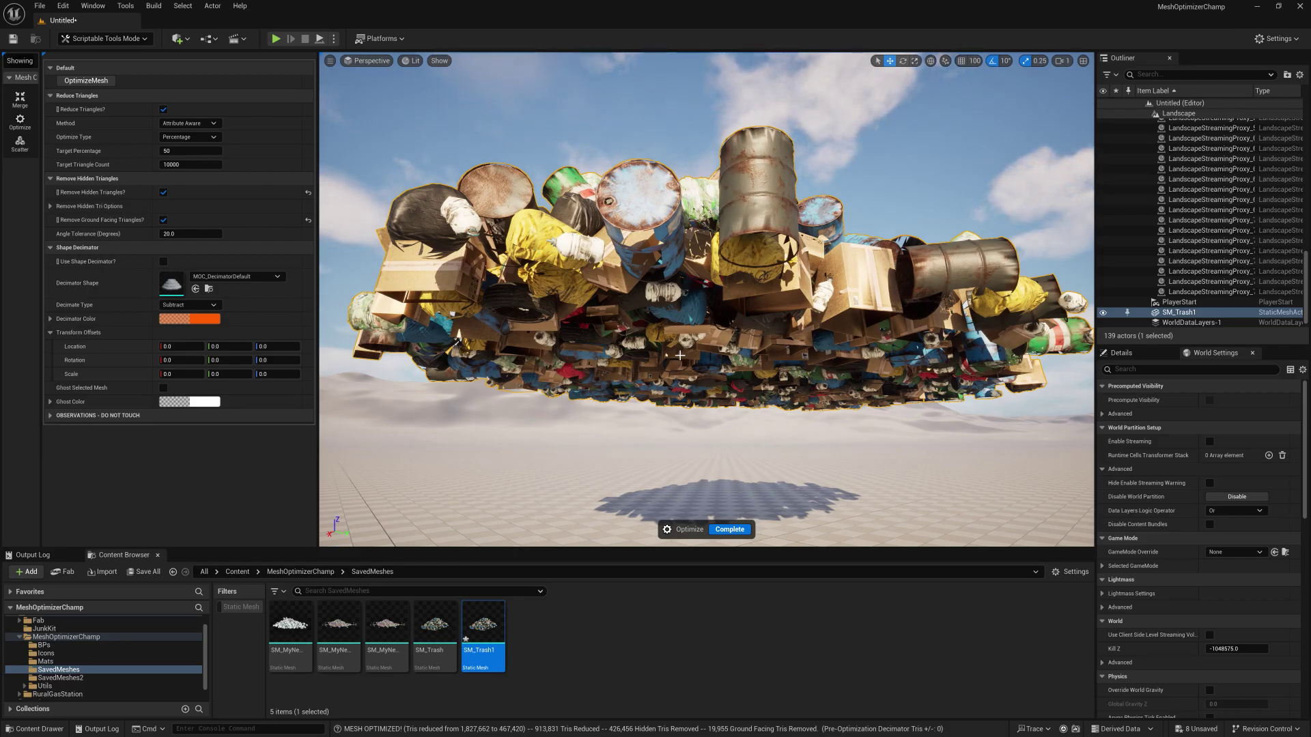
pyautogui.hotkey('ctrl', 'z')
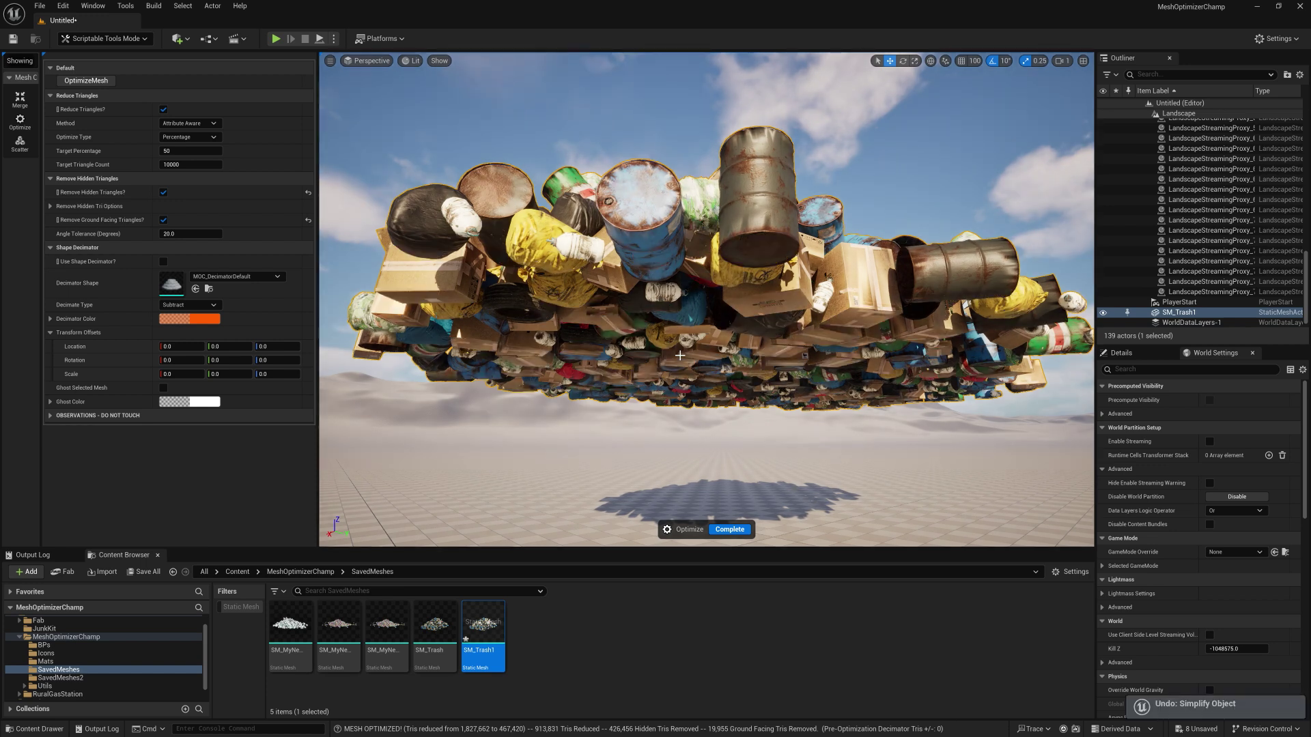